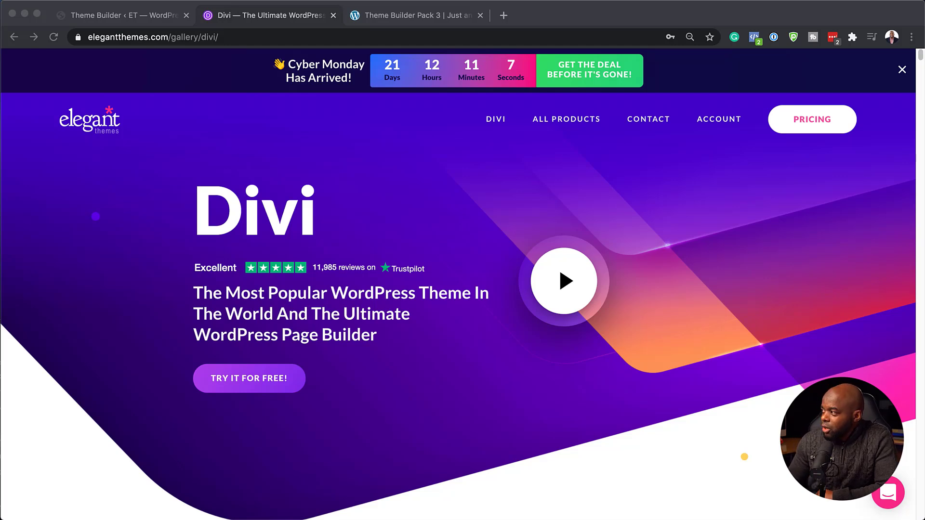
Step: Open the Cyber Monday Perks in the Elegant Themes members area and look through the offers to the Theme Builder Templates pack
mouse_move(715, 120)
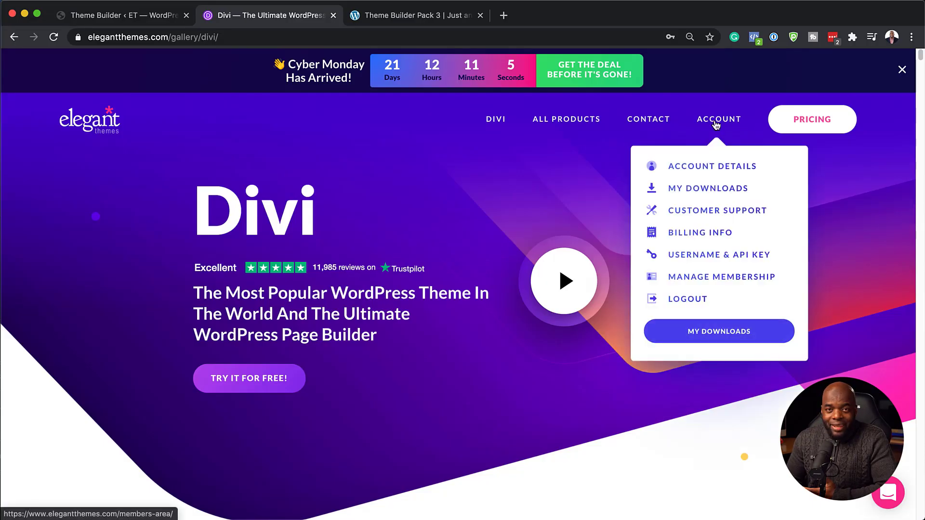
left_click(702, 169)
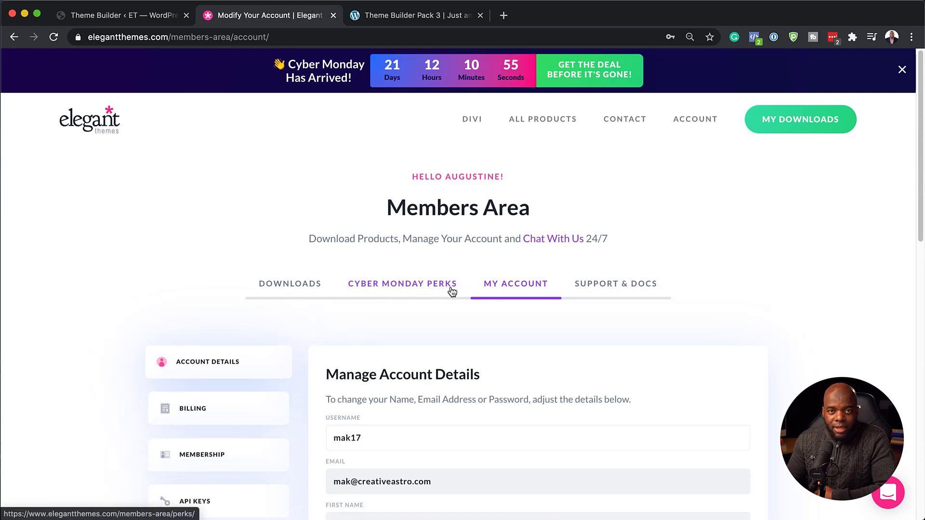
left_click(436, 289)
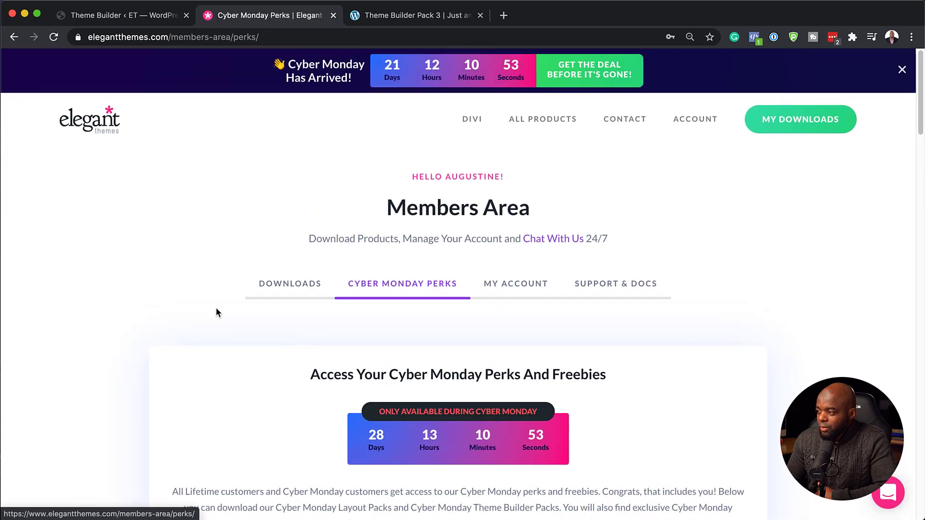
scroll(216, 307, "down", 4)
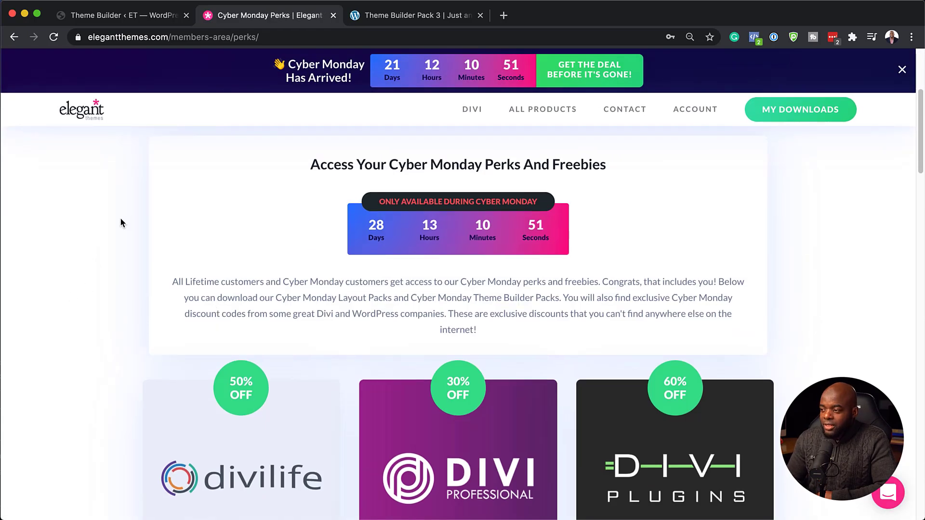
scroll(103, 314, "down", 2)
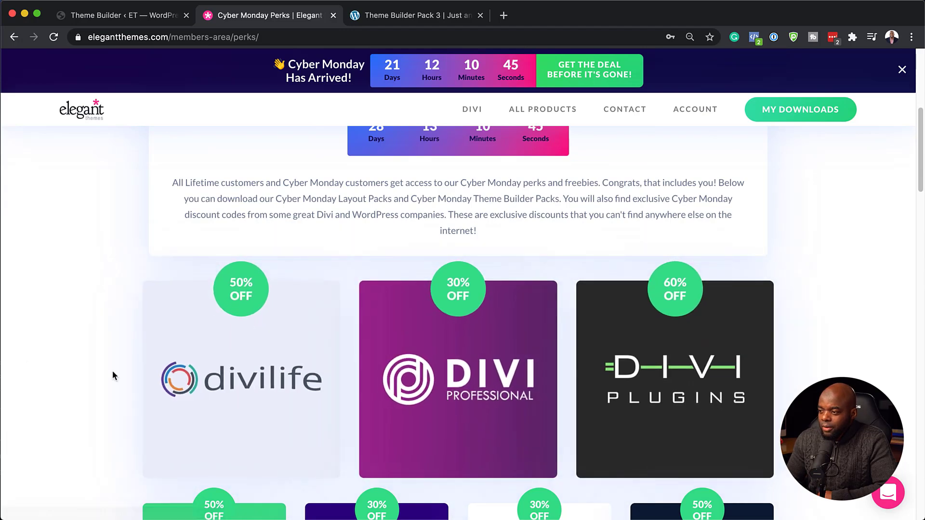
scroll(112, 375, "down", 15)
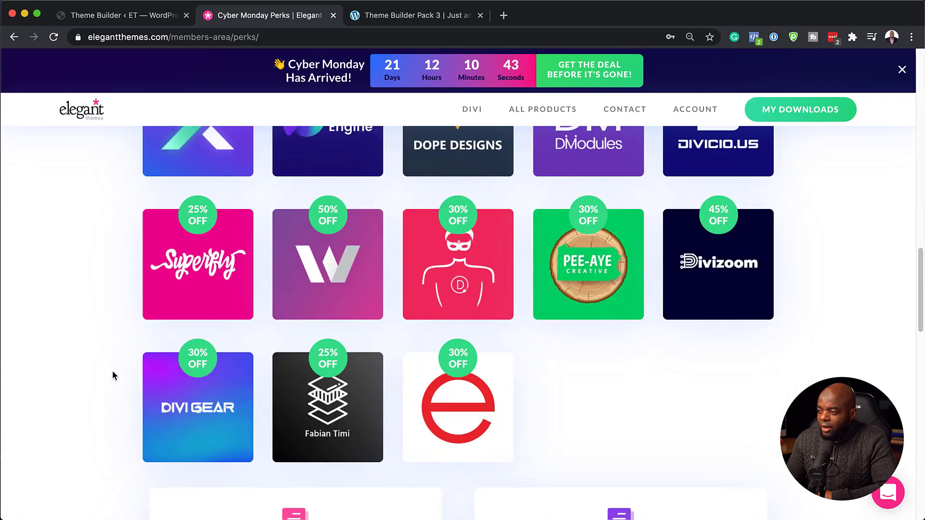
scroll(113, 376, "down", 6)
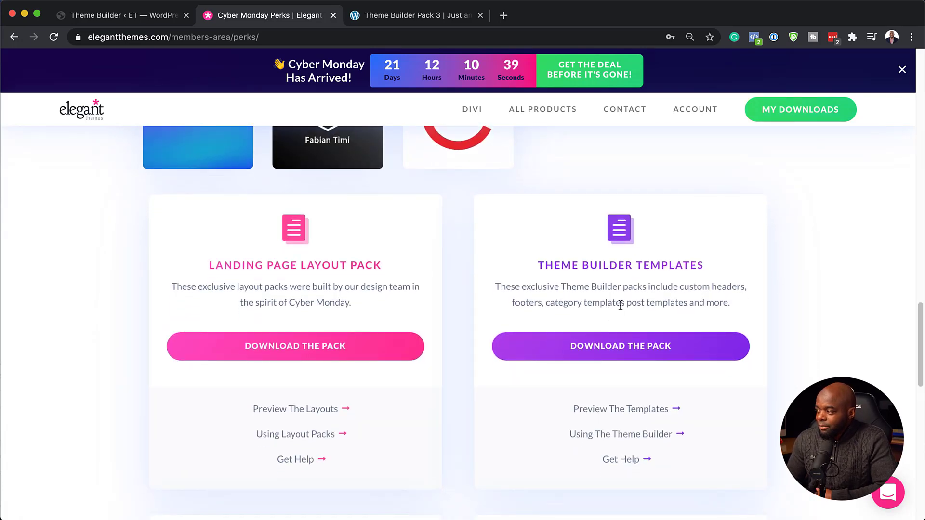
scroll(626, 279, "down", 2)
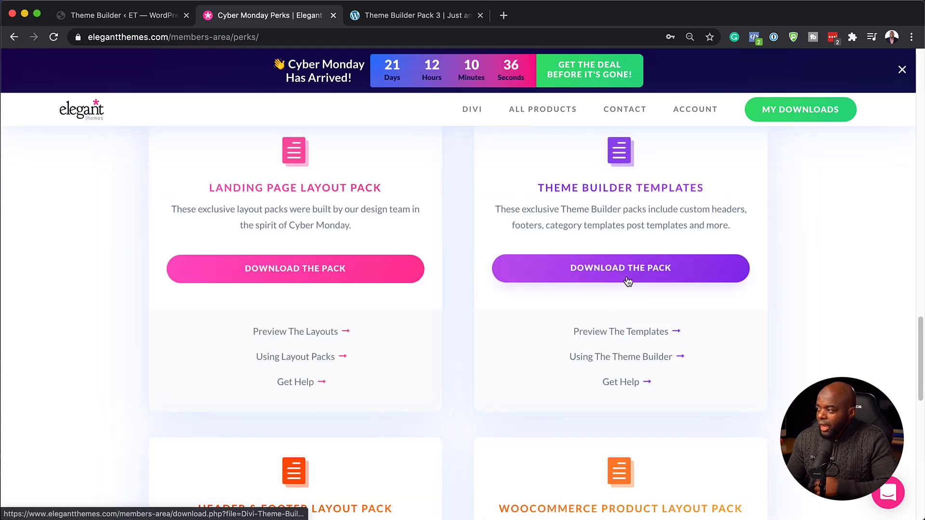
Step: Open the preview of the Theme Builder templates and examine the landing page and header and footer layouts on offer
left_click(635, 334)
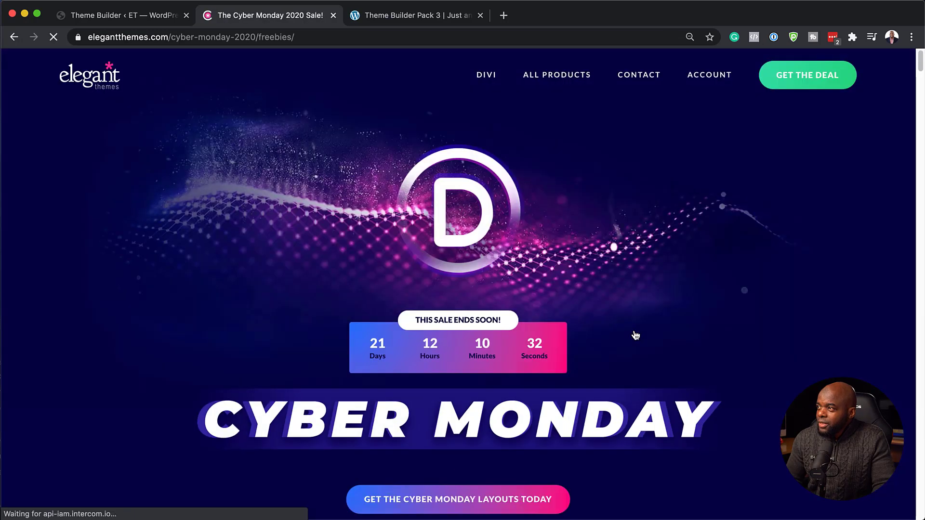
scroll(591, 344, "down", 8)
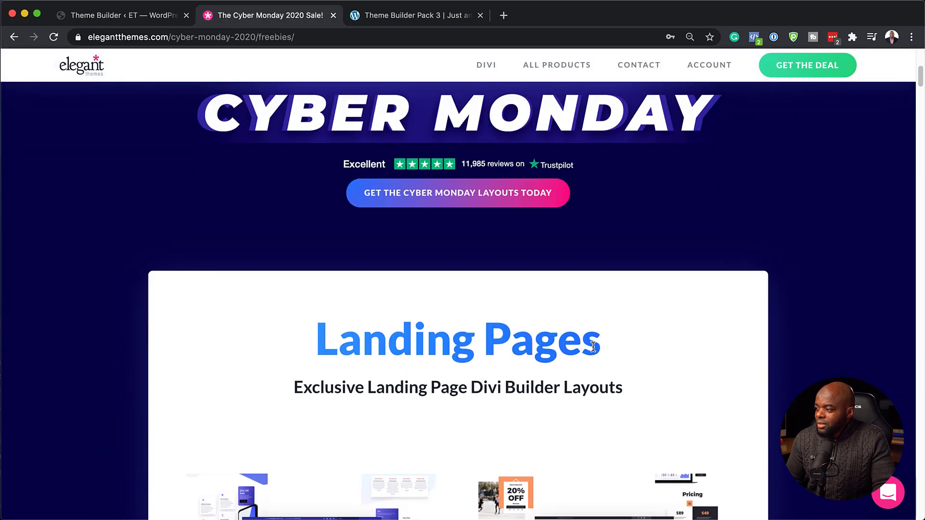
scroll(594, 346, "down", 5)
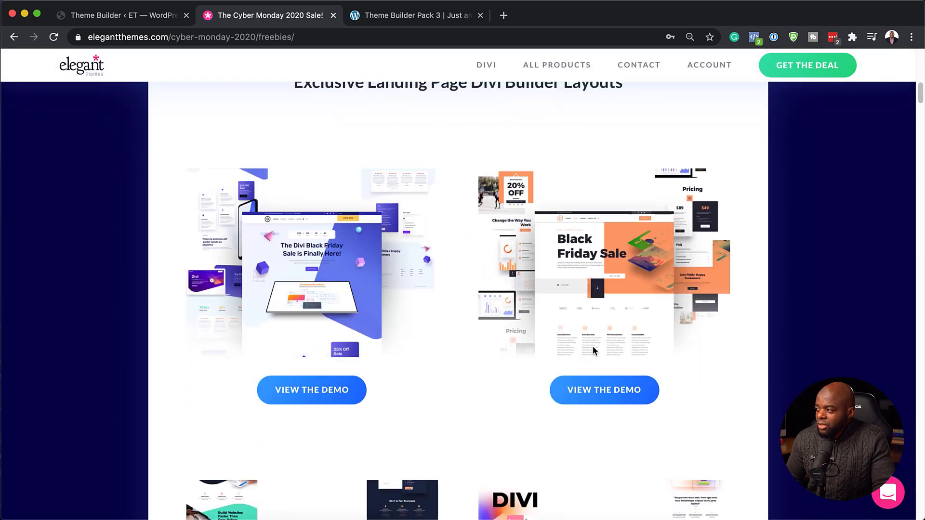
scroll(593, 348, "down", 8)
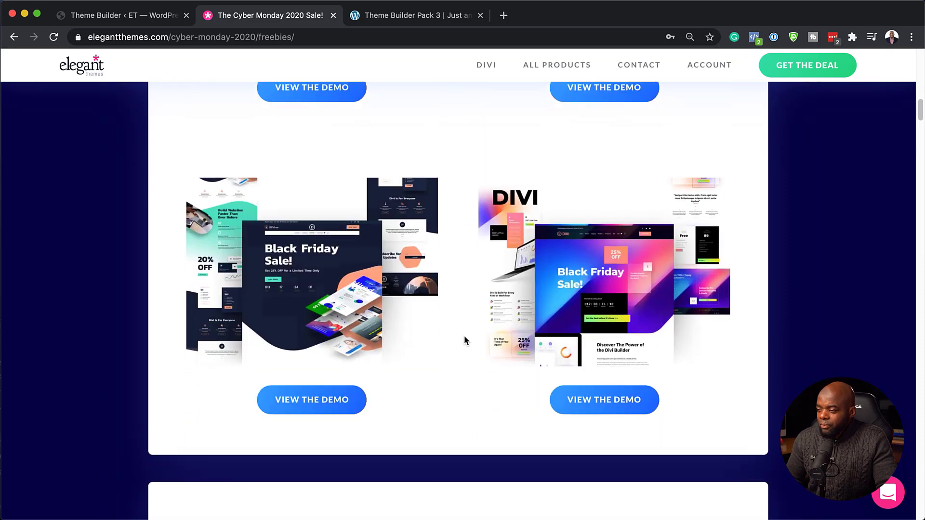
scroll(464, 336, "down", 10)
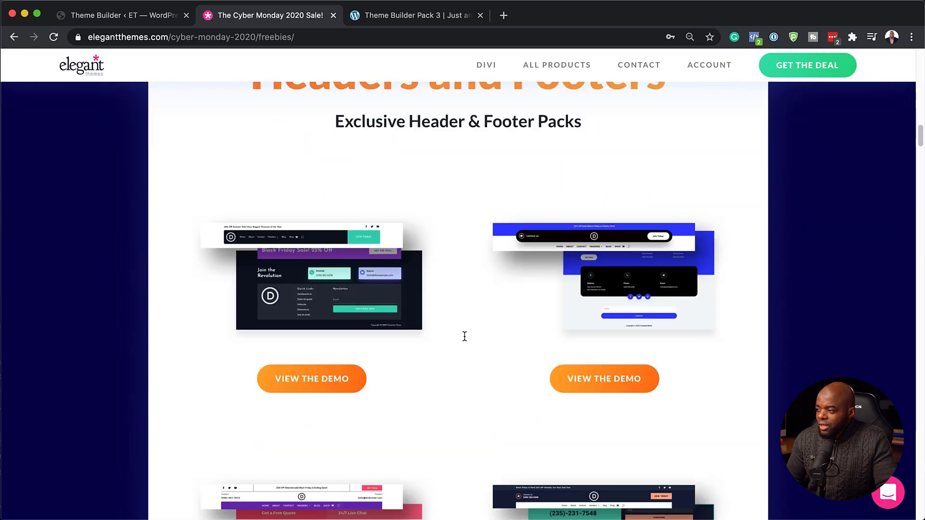
scroll(464, 337, "up", 10)
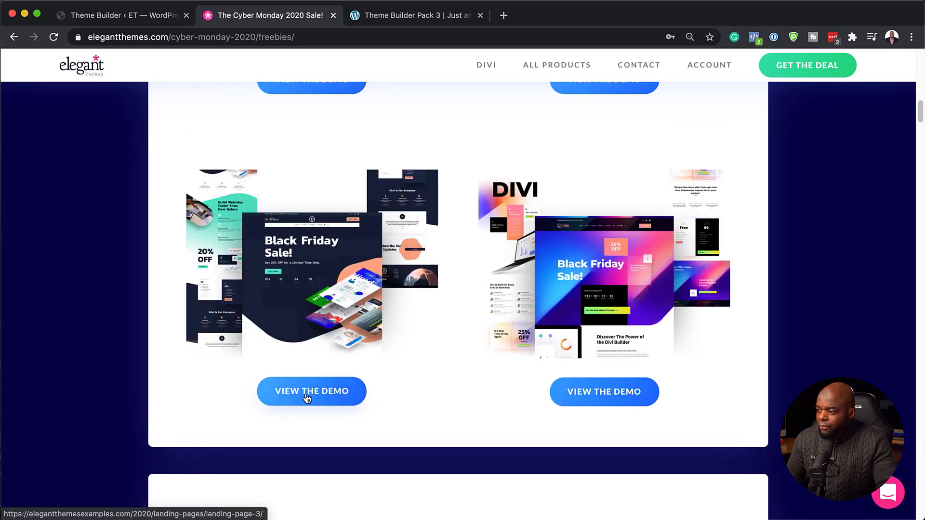
Step: Open the demo of the dark Black Friday landing page with the teal section and review its sections
left_click(306, 396)
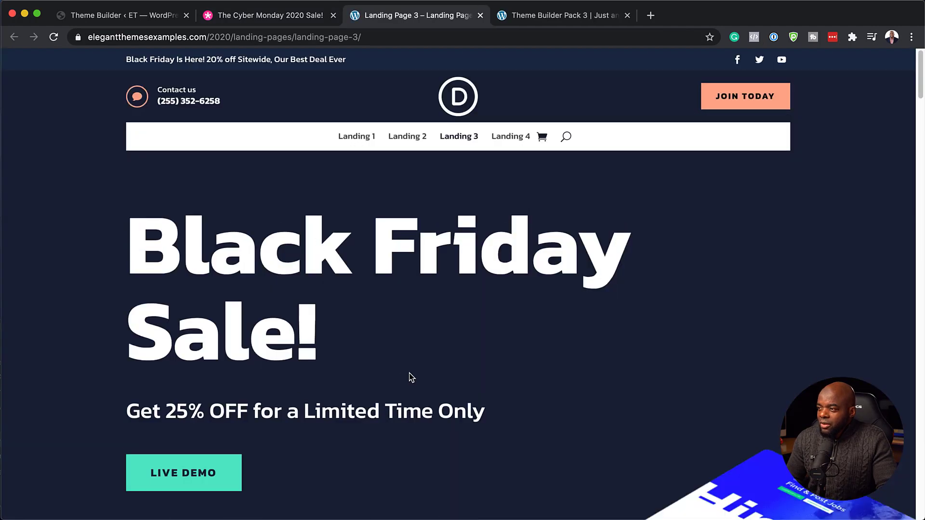
scroll(412, 377, "down", 3)
scroll(412, 377, "up", 3)
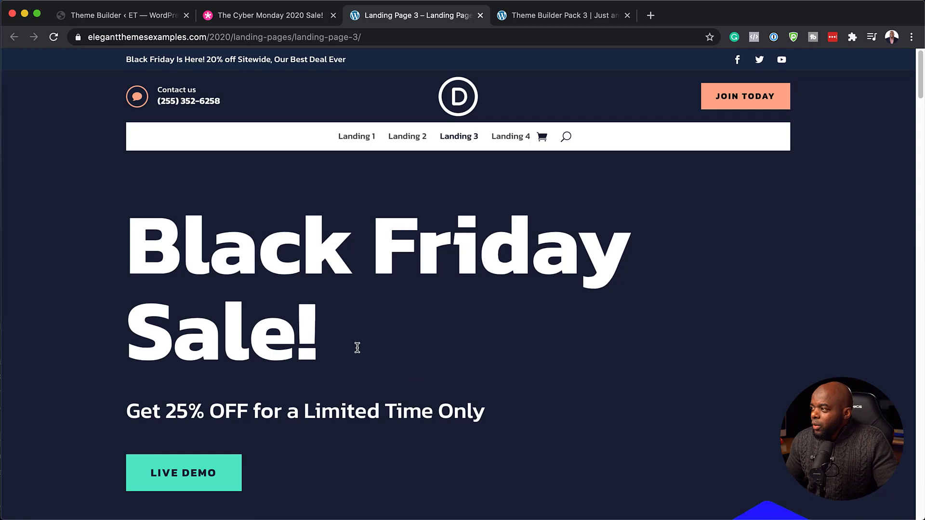
scroll(375, 377, "down", 5)
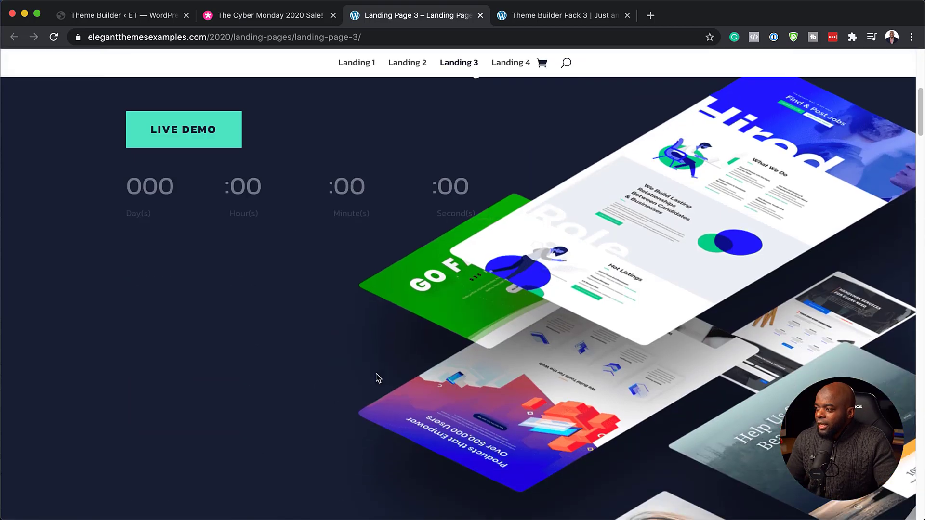
scroll(377, 378, "down", 10)
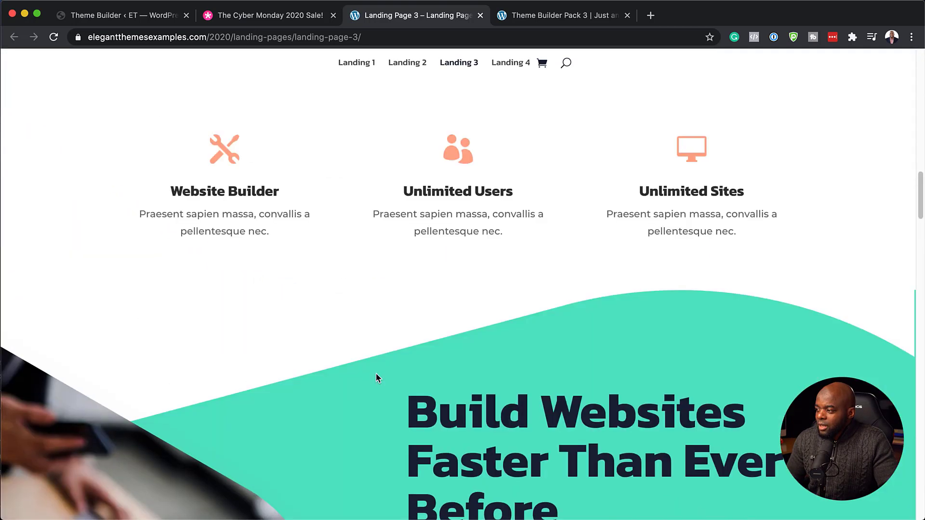
scroll(377, 378, "down", 12)
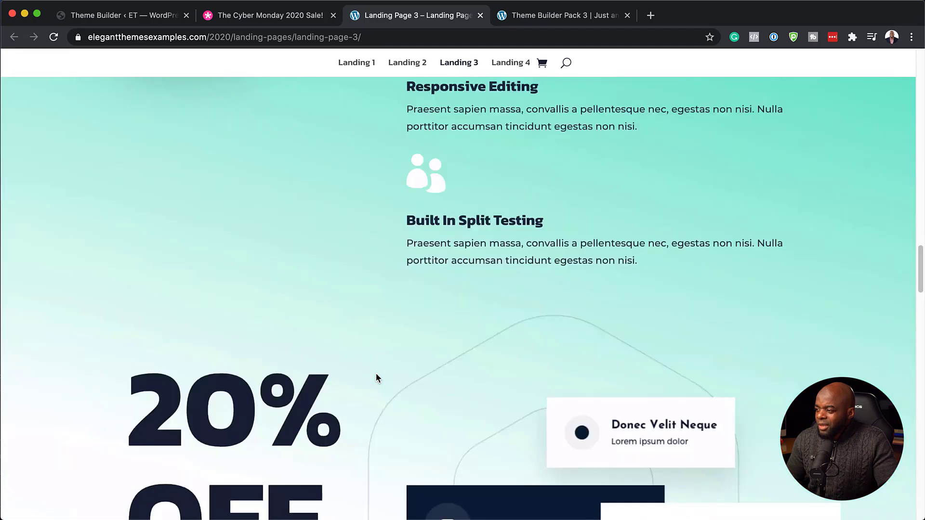
scroll(376, 378, "down", 5)
scroll(376, 378, "up", 20)
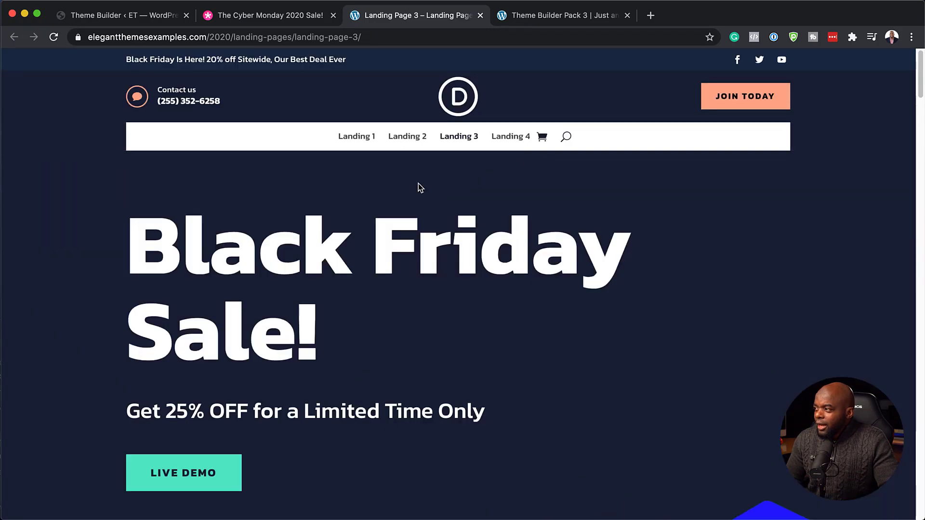
Step: Open the Landing 2 demo and review its layout from the hero down to the services section
left_click(407, 137)
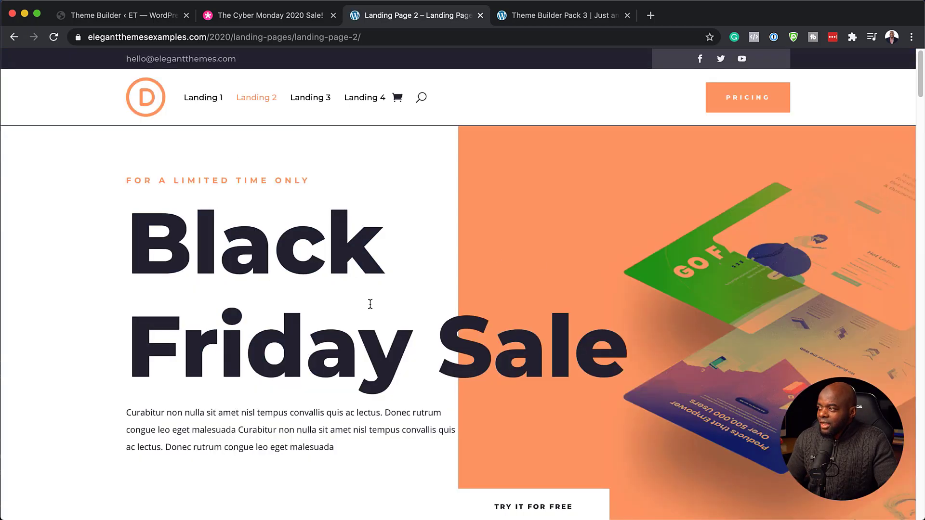
scroll(371, 307, "down", 6)
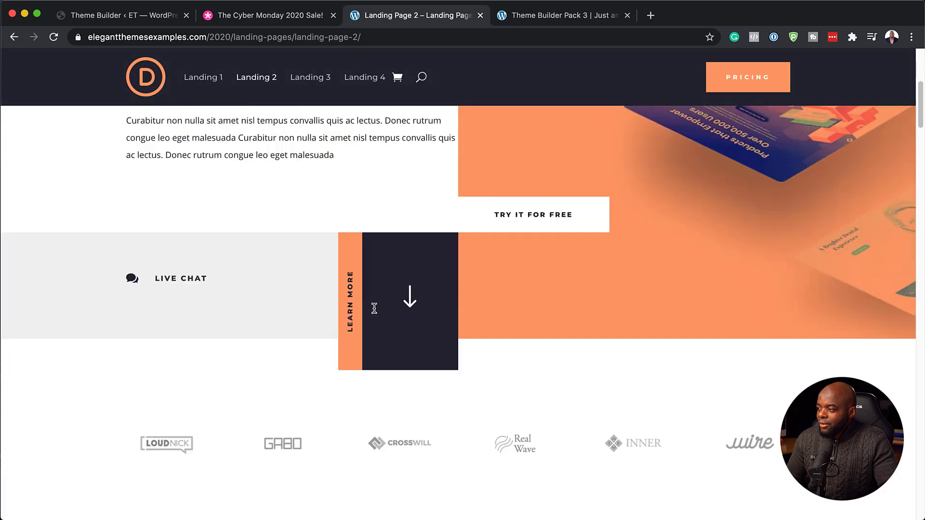
scroll(375, 309, "down", 7)
scroll(374, 308, "down", 8)
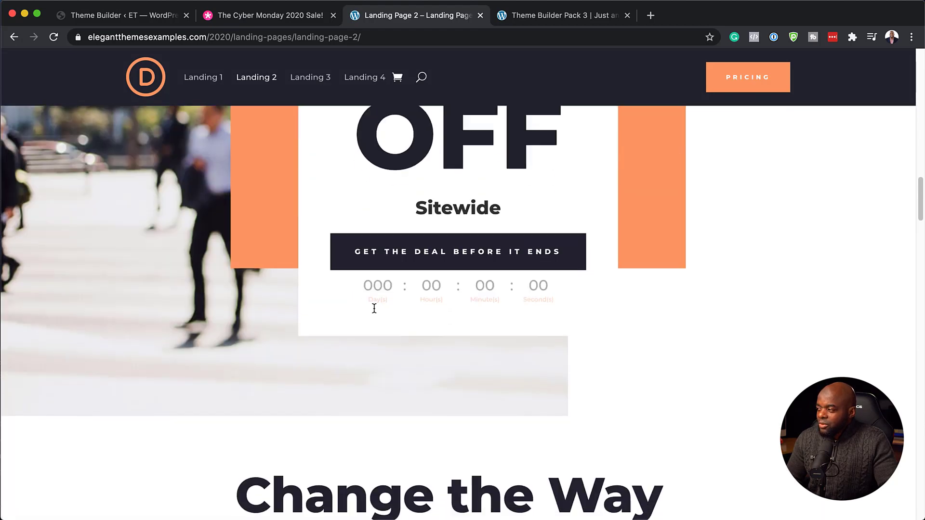
scroll(375, 311, "down", 10)
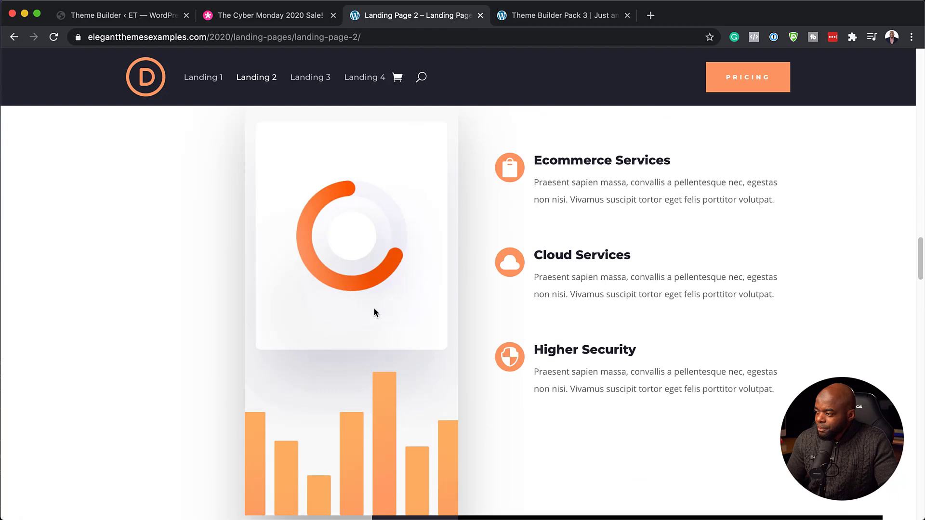
scroll(374, 308, "up", 20)
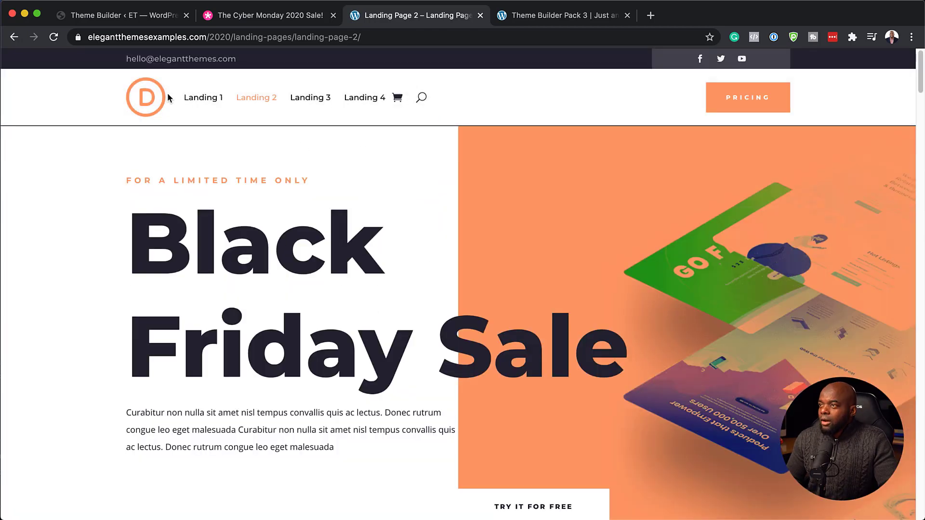
Step: Return to the Cyber Monday 2020 sale page and reopen the Cyber Monday Perks through the account details
left_click(258, 17)
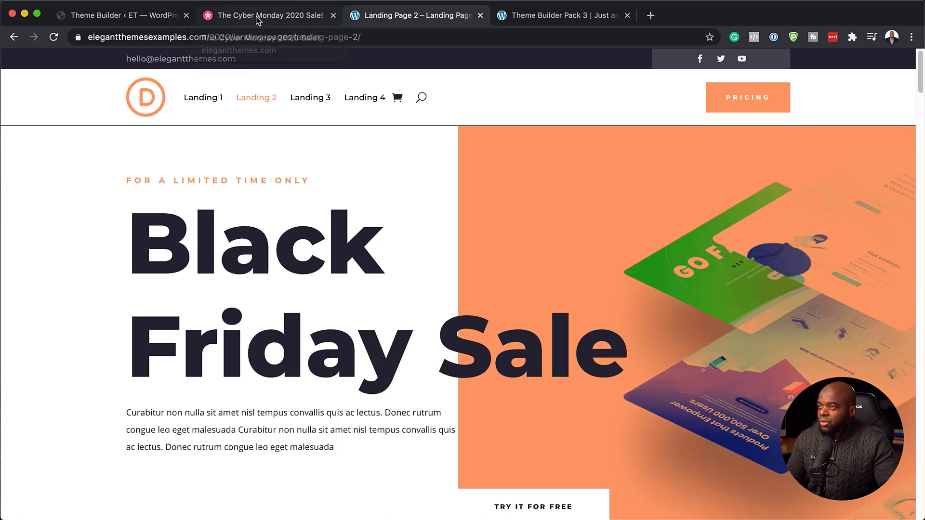
scroll(354, 267, "up", 7)
scroll(354, 267, "up", 10)
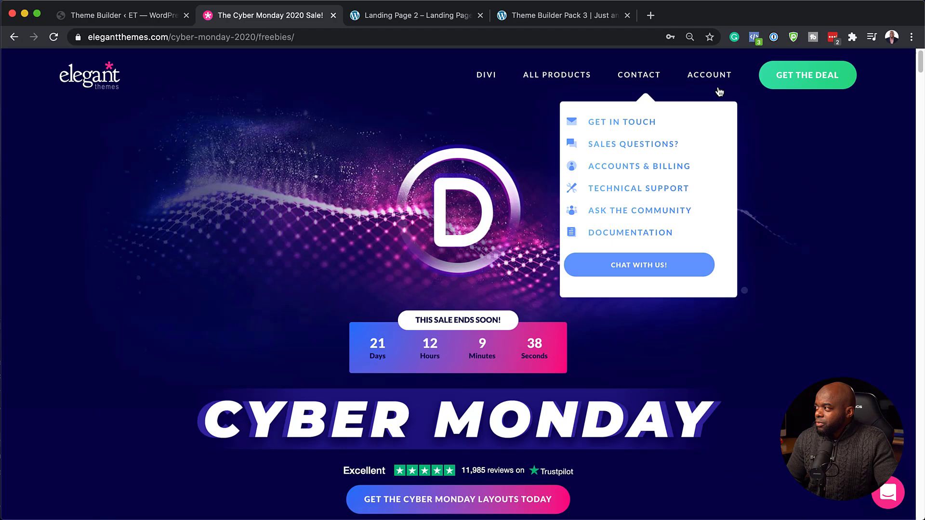
mouse_move(709, 76)
left_click(709, 120)
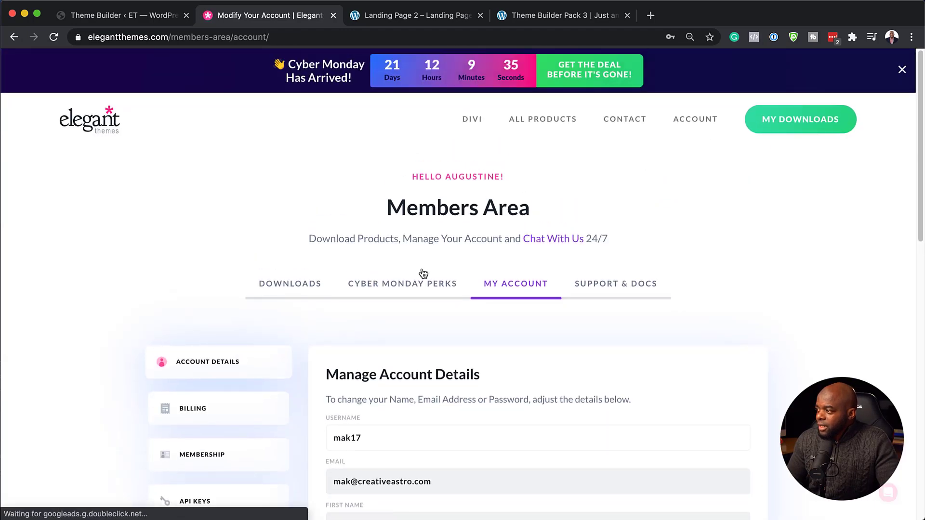
left_click(421, 285)
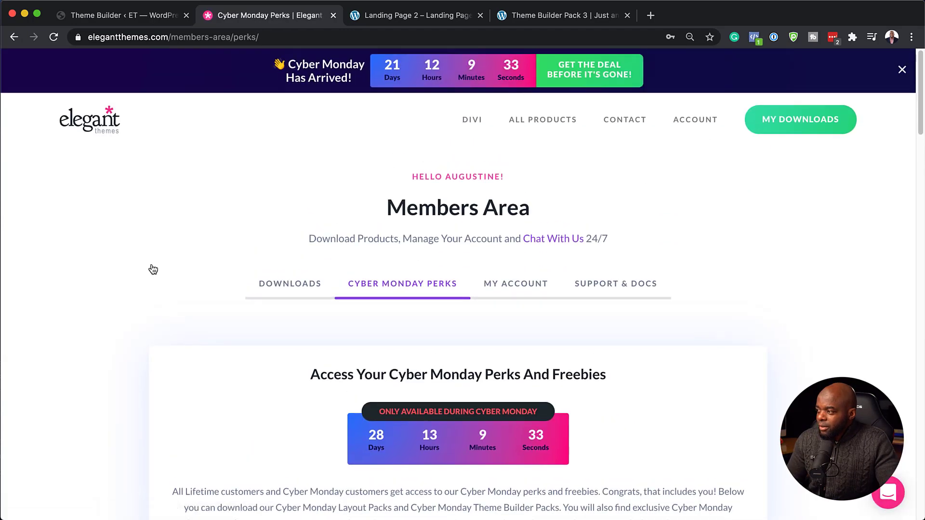
Step: Download the Theme Builder Templates pack from the perks page and dismiss the browser's download bar
scroll(129, 264, "down", 5)
scroll(128, 260, "down", 20)
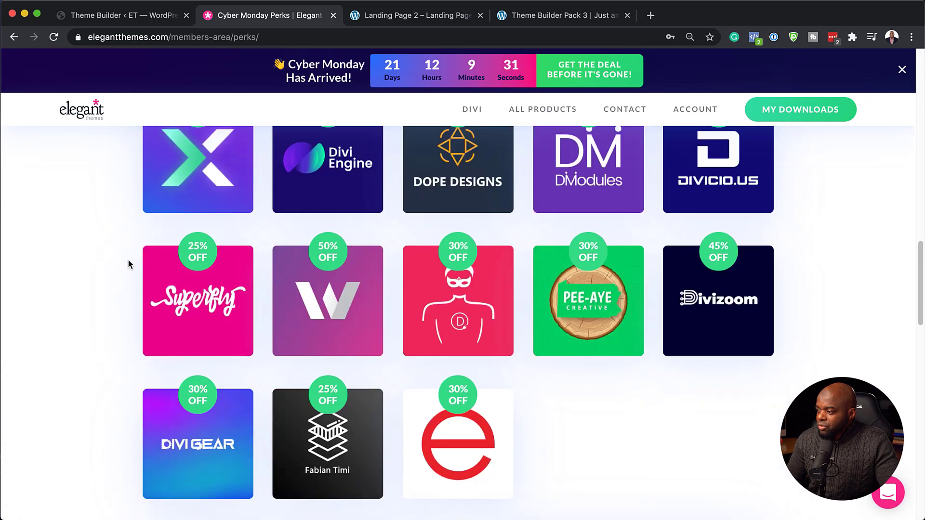
scroll(128, 258, "down", 3)
scroll(128, 258, "up", 2)
scroll(129, 259, "down", 2)
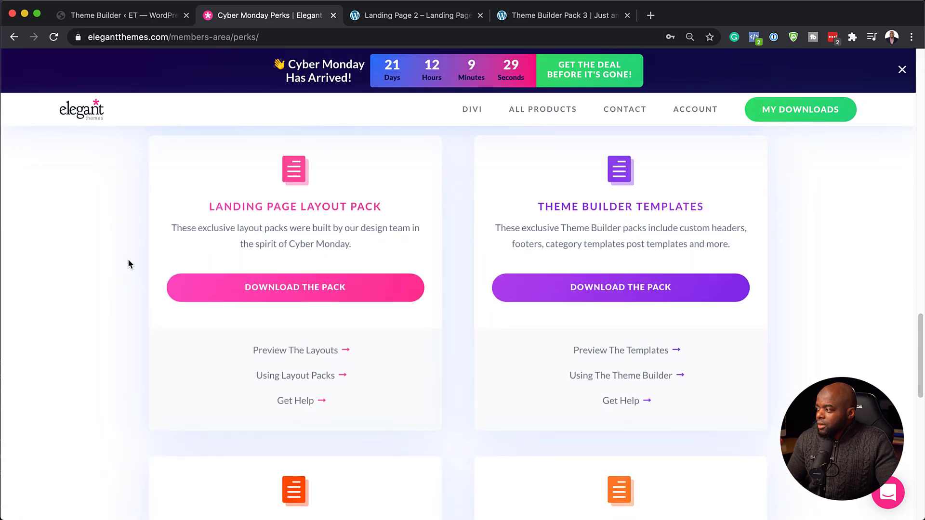
left_click(656, 289)
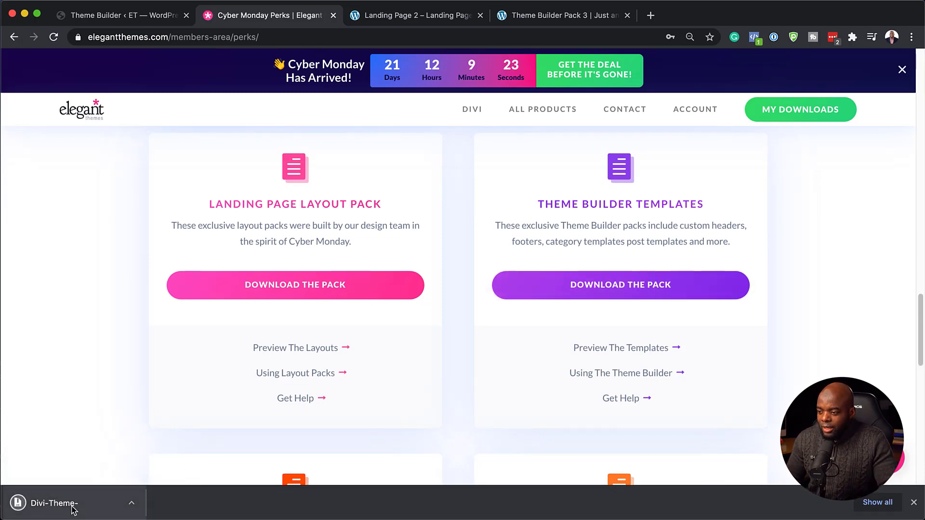
left_click(915, 504)
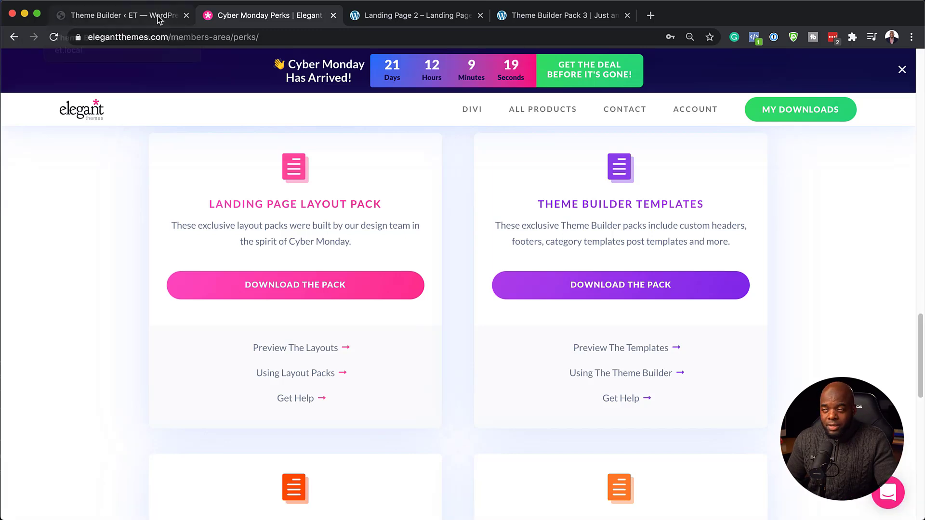
Step: Switch to the WordPress admin of the ET site and open its Dashboard
left_click(128, 16)
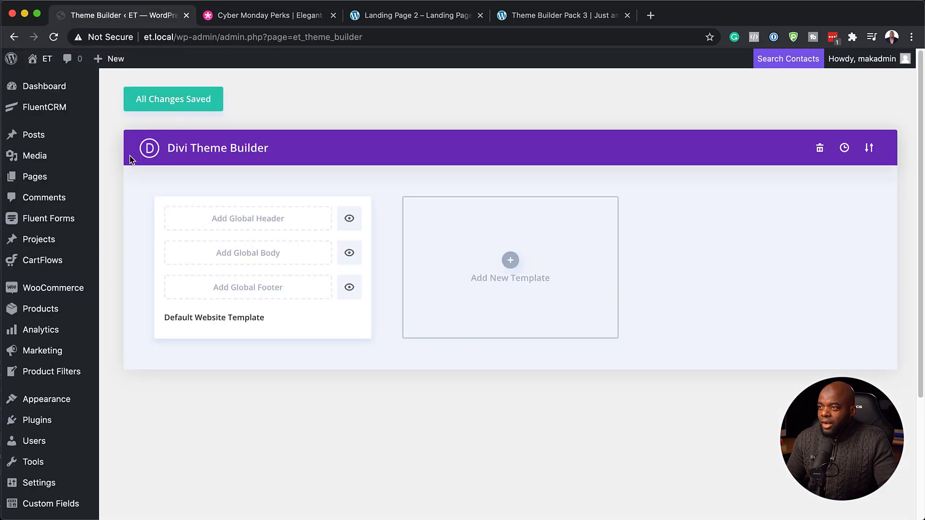
left_click(41, 92)
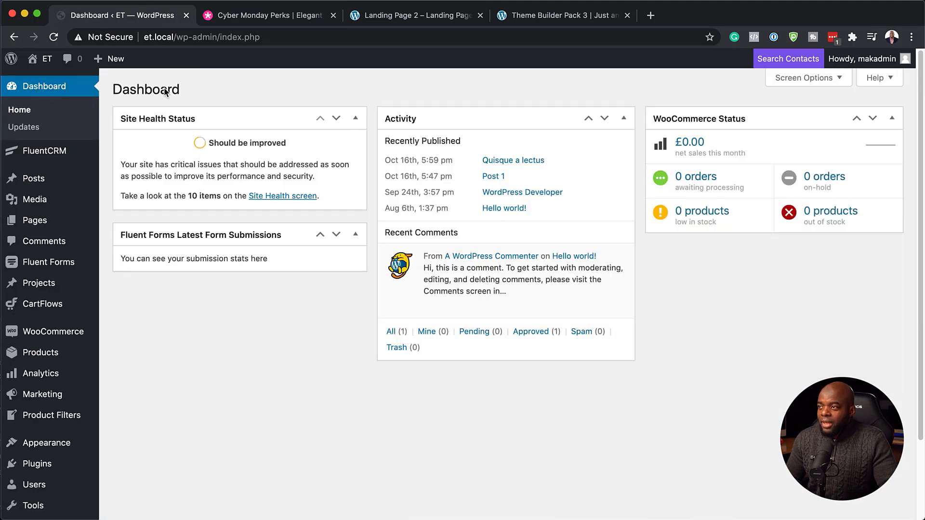
Step: Open the Divi Theme Builder in the WordPress admin and bring up the import options for its templates
mouse_move(67, 281)
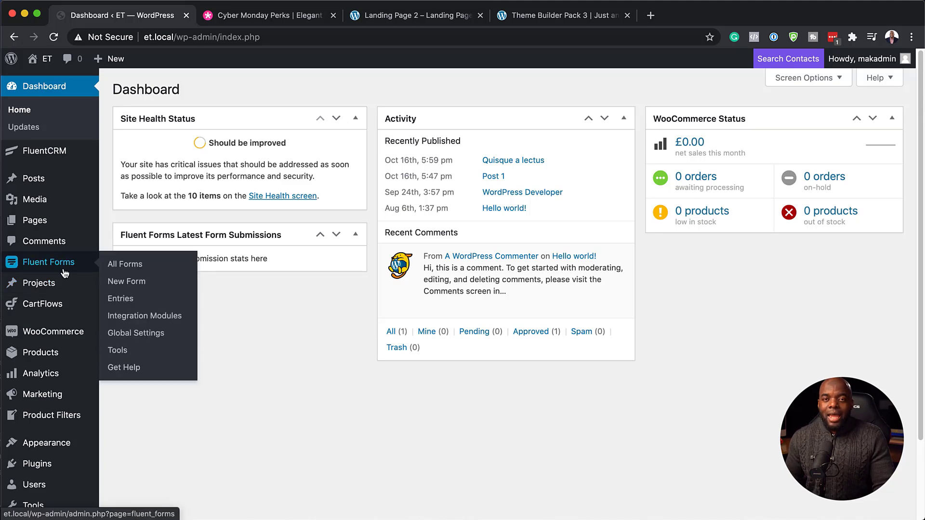
scroll(72, 337, "down", 3)
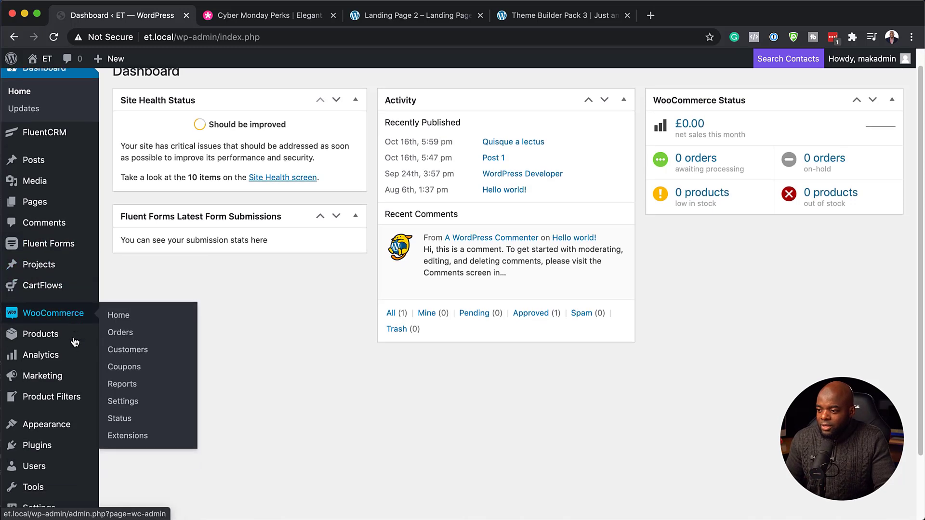
mouse_move(37, 483)
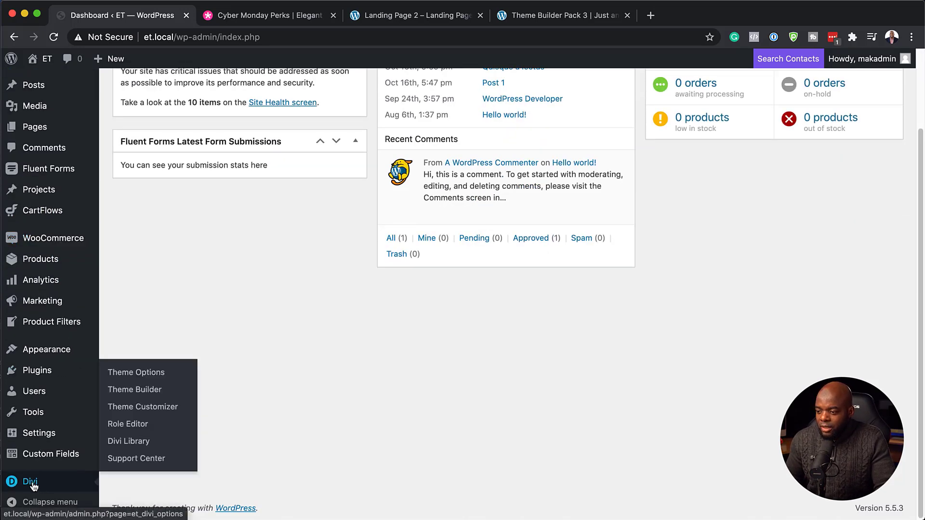
left_click(148, 391)
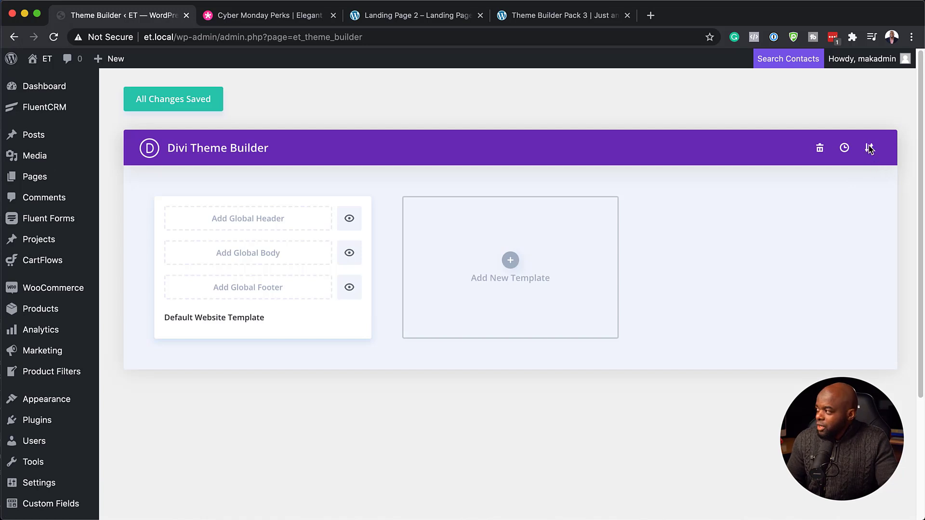
left_click(869, 148)
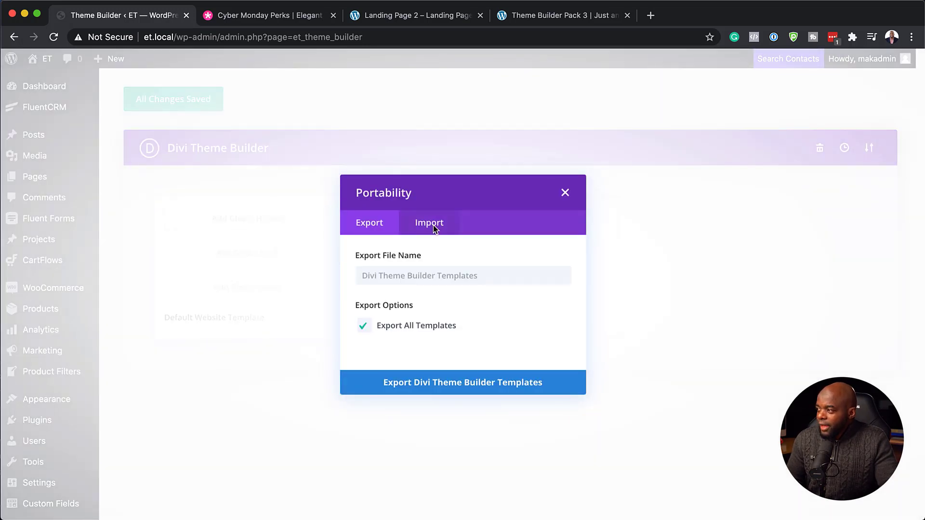
left_click(434, 224)
Step: Switch to Finder's Downloads folder, then enlarge and reposition its window so the Pack 3 files and the import file field are both accessible
mouse_move(210, 501)
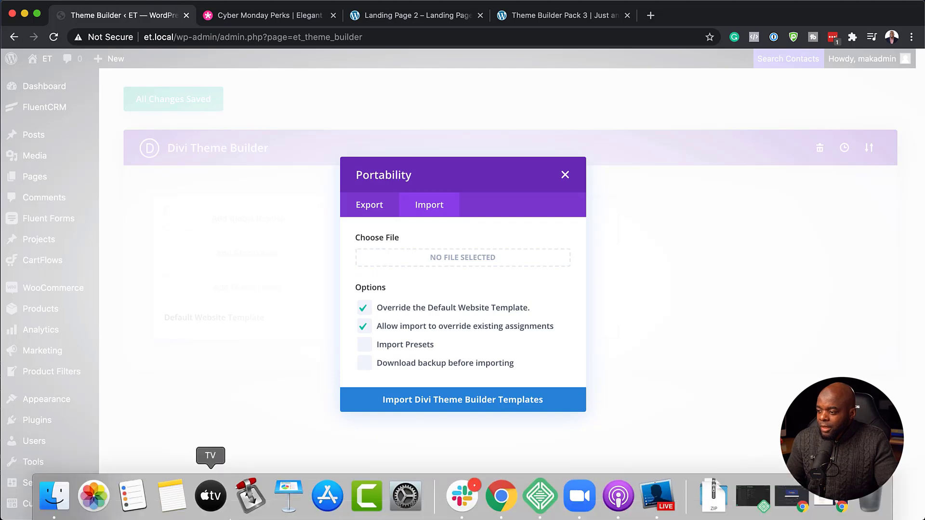
left_click(57, 498)
left_click_drag(276, 332, 368, 210)
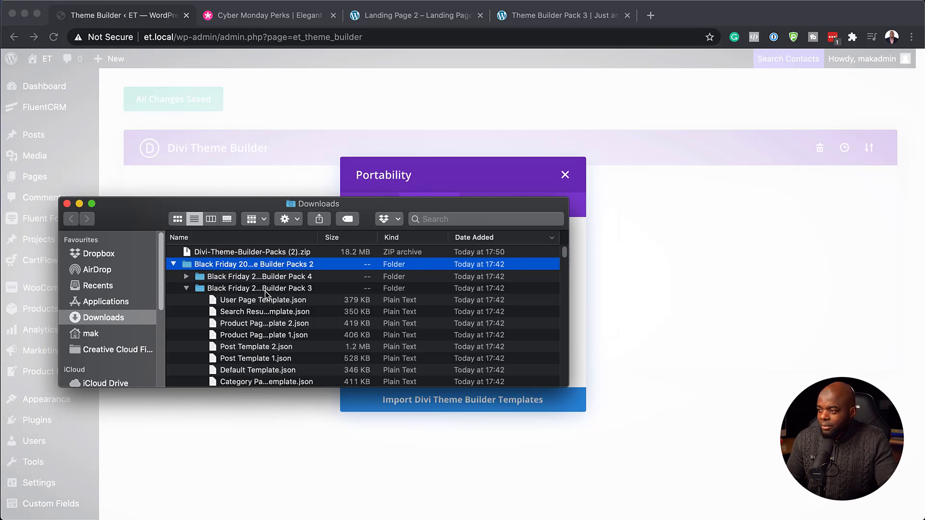
left_click_drag(148, 216, 144, 122)
left_click_drag(558, 288, 756, 487)
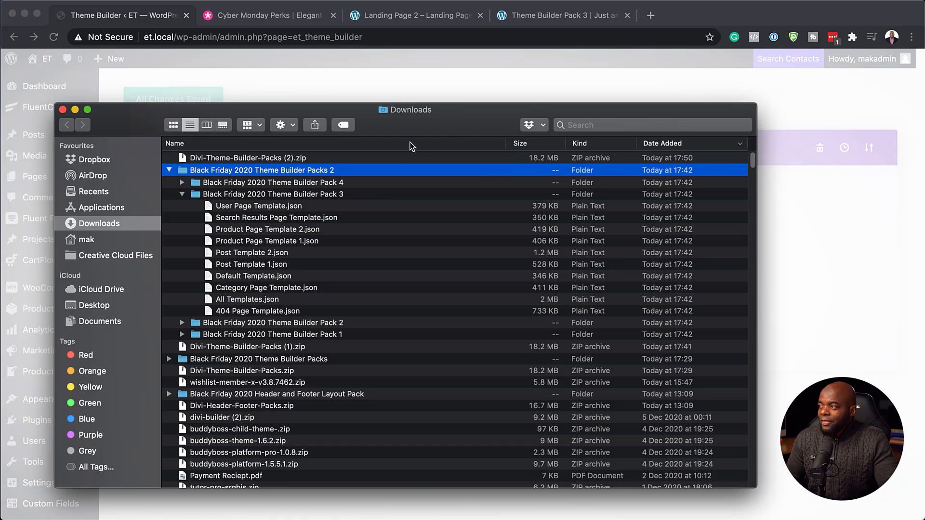
left_click_drag(457, 119, 437, 314)
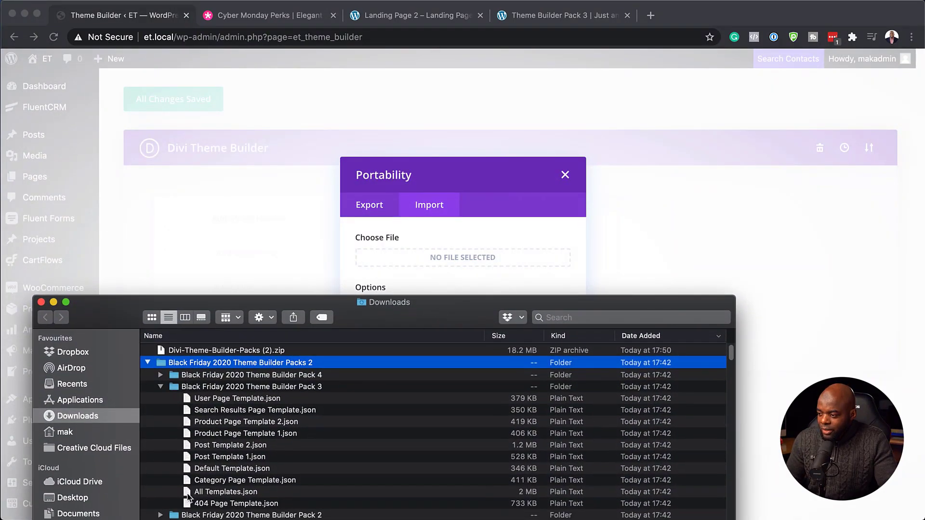
Step: Import All Templates.json from the Black Friday 2020 Theme Builder Pack 3 folder and look over the resulting templates
left_click_drag(187, 496, 398, 261)
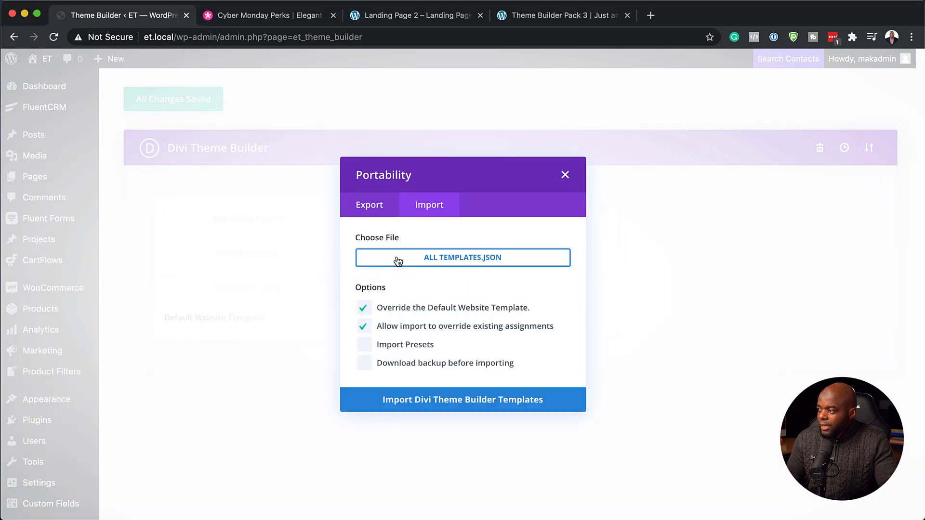
left_click(415, 402)
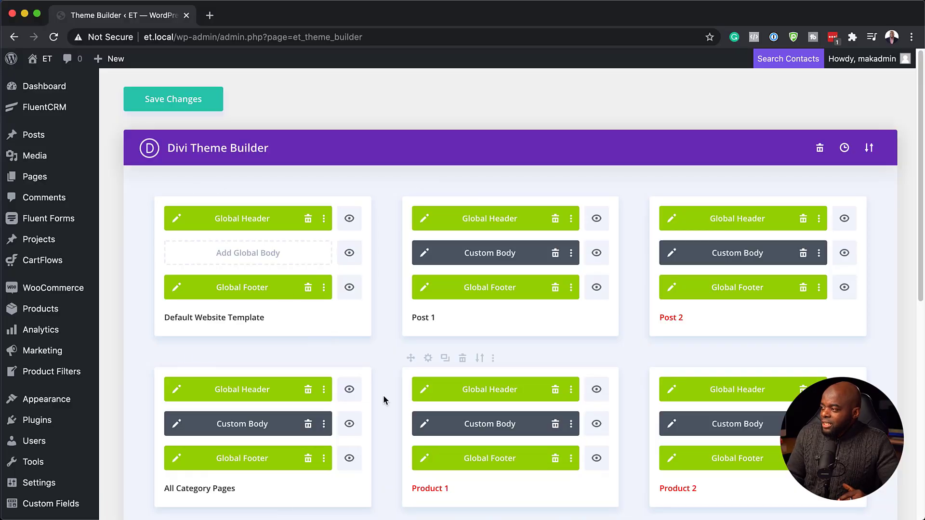
scroll(334, 402, "down", 5)
scroll(338, 403, "up", 5)
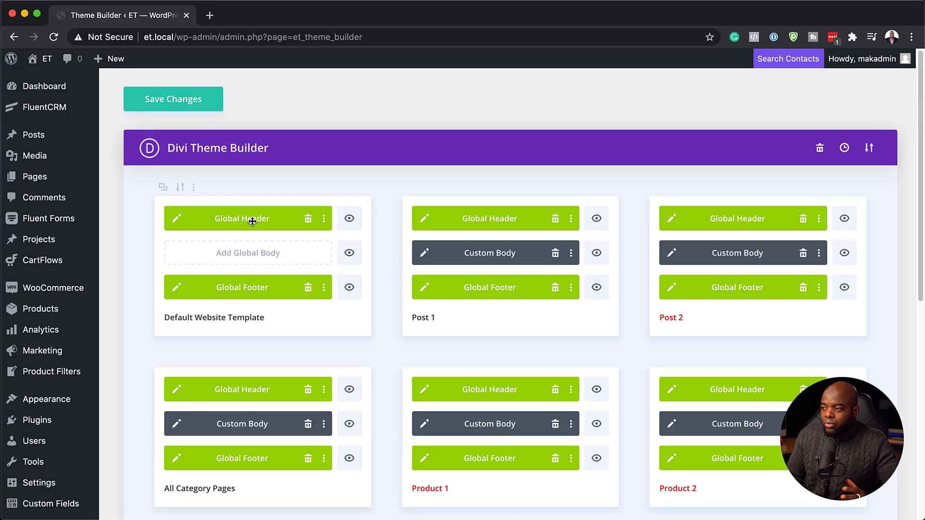
Step: Open the live ET site in a separate tab and view the WordPress Developer post's layout
left_click(174, 98)
mouse_move(43, 58)
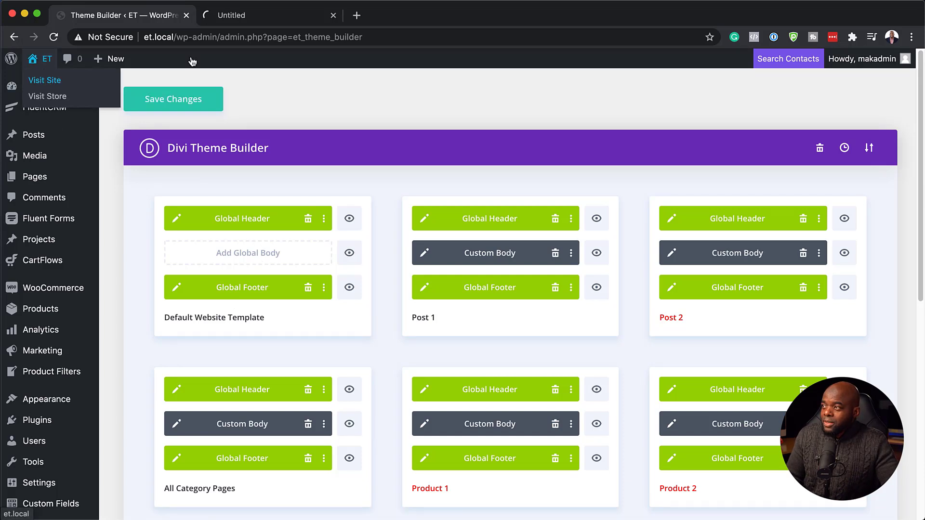
left_click(274, 16)
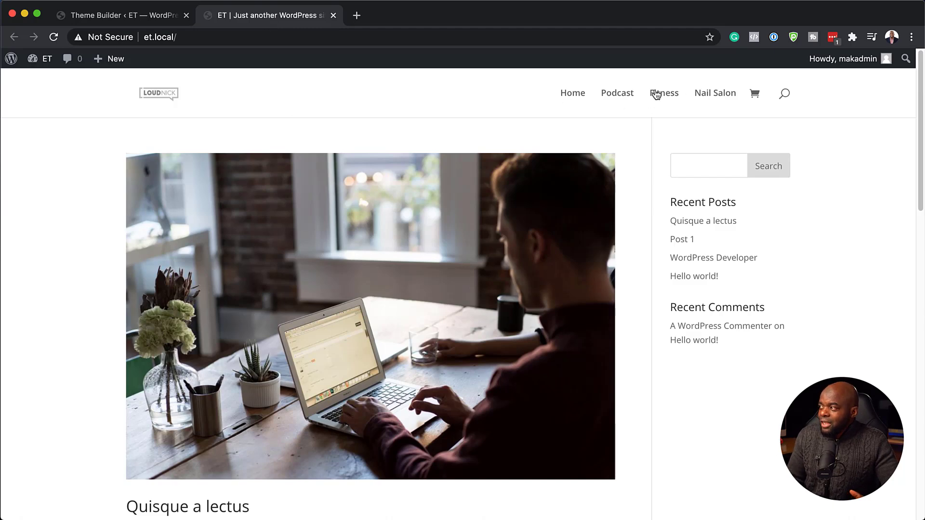
scroll(413, 273, "down", 15)
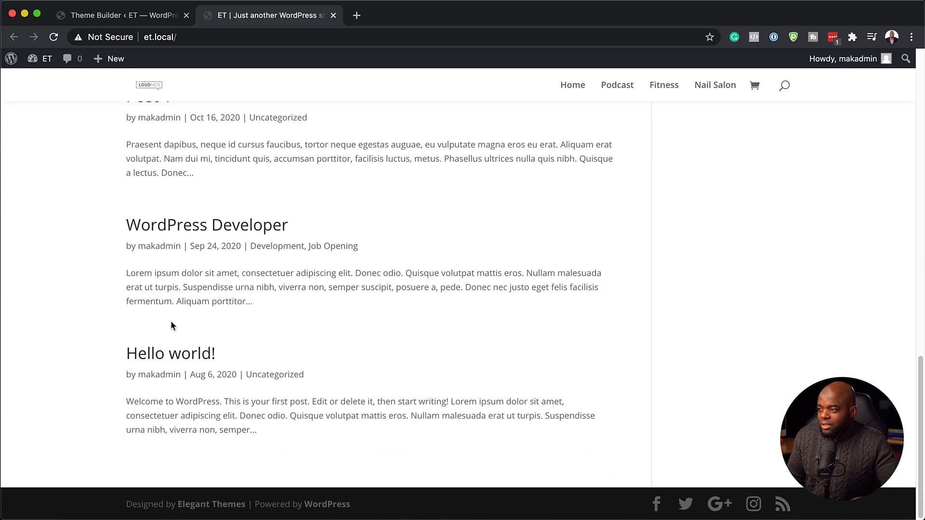
left_click(177, 231)
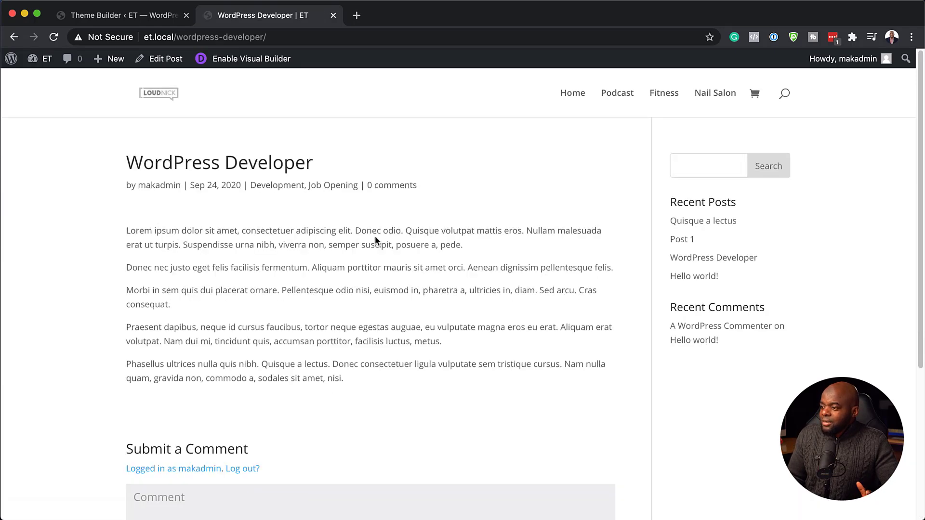
scroll(523, 265, "down", 5)
scroll(523, 265, "up", 5)
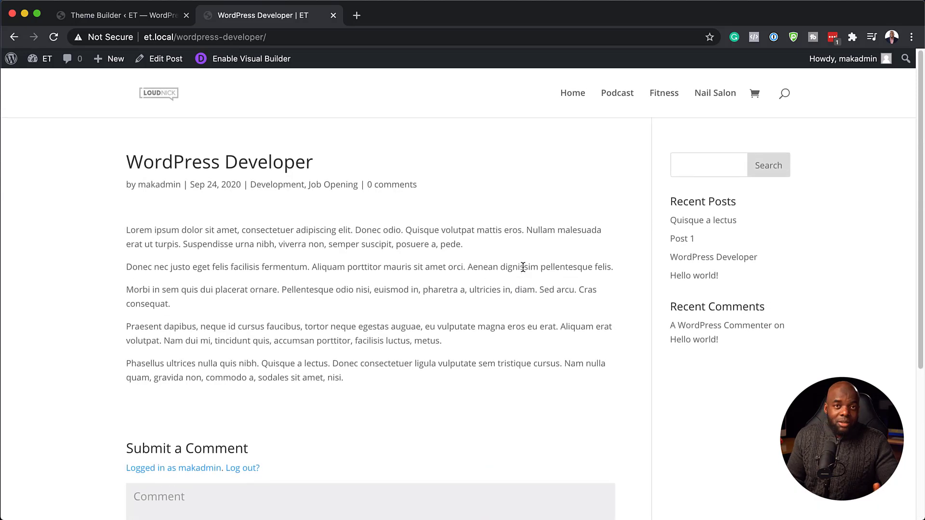
Step: Save the Theme Builder changes and reload the WordPress Developer post on the live site
left_click(166, 17)
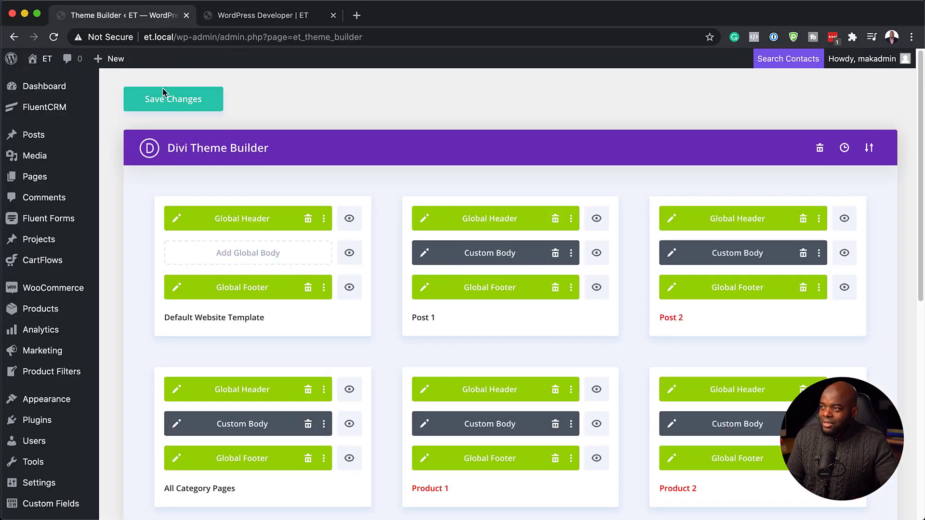
left_click(185, 99)
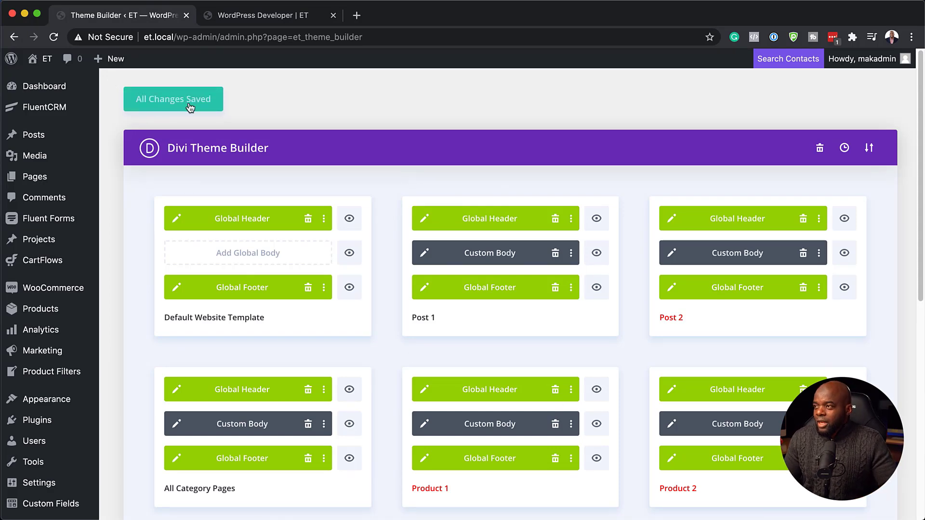
left_click(273, 18)
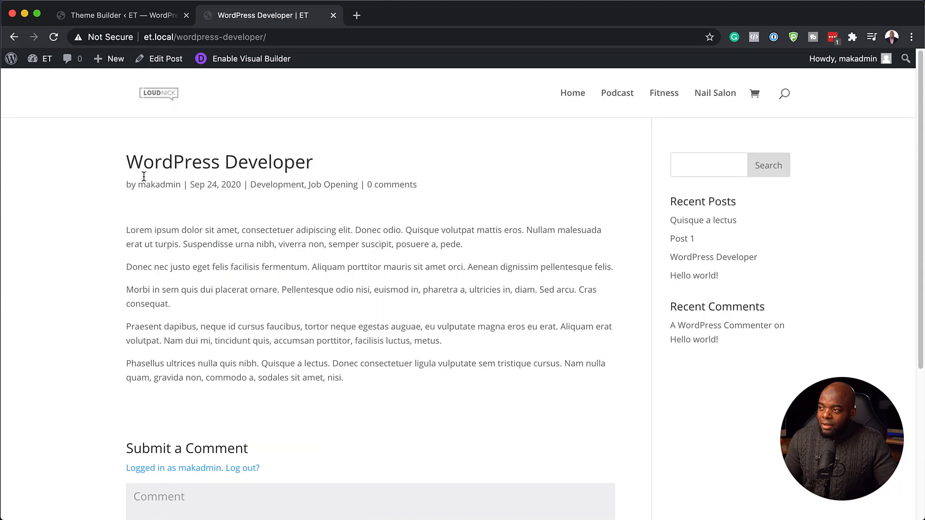
left_click(54, 38)
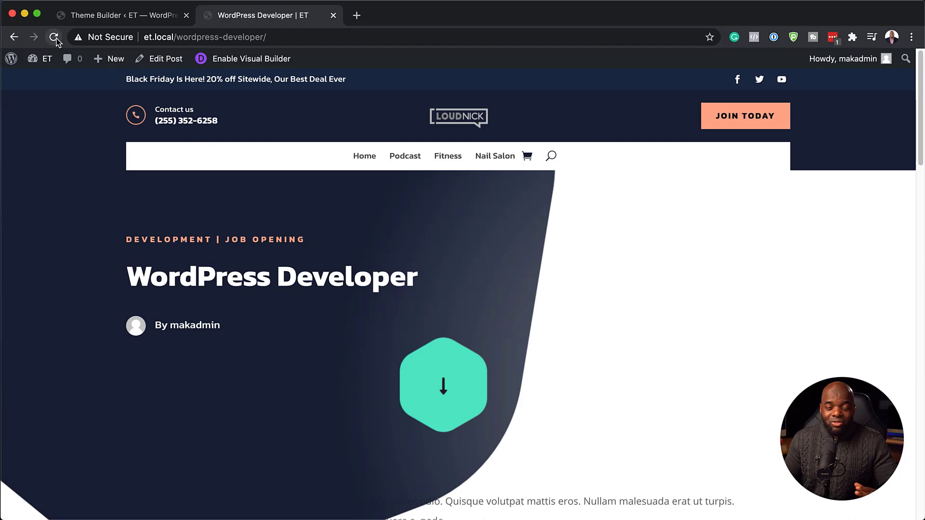
Step: Review the WordPress Developer post's layout from the header through the related posts and comment form
scroll(298, 370, "down", 5)
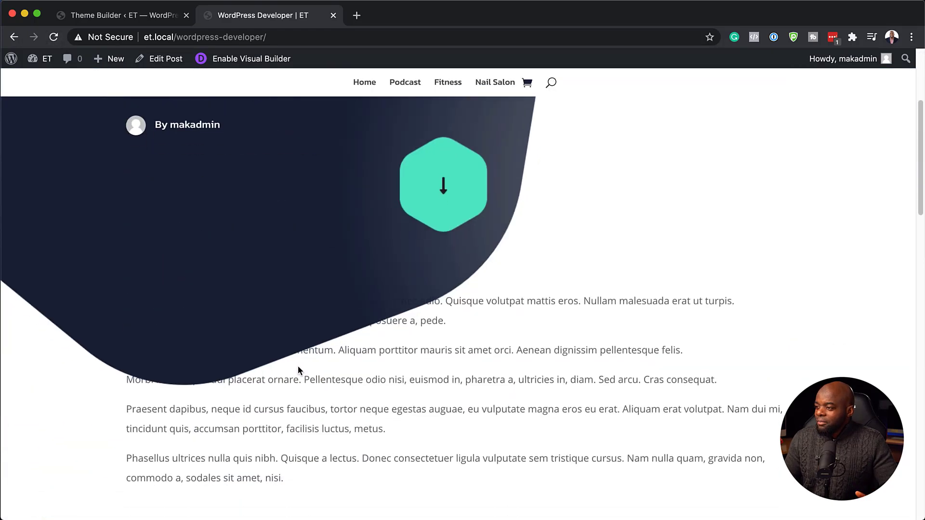
scroll(298, 367, "down", 20)
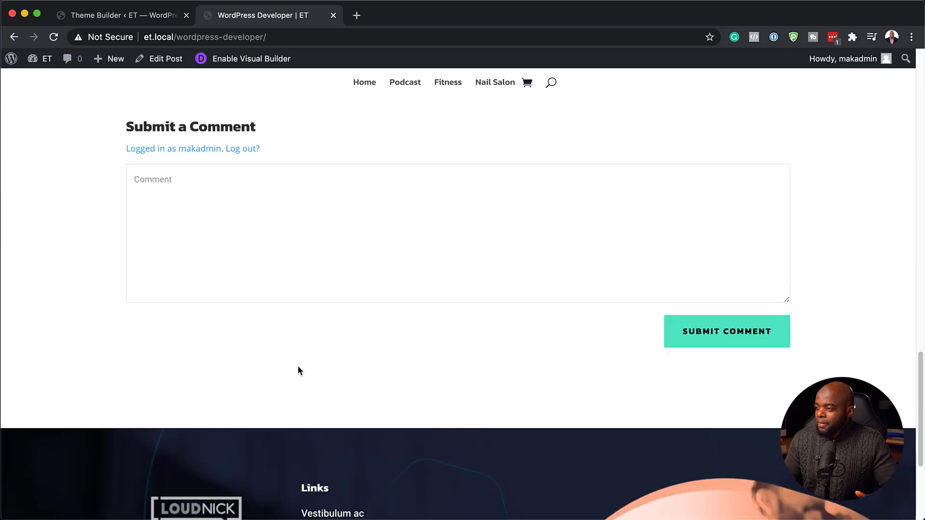
scroll(298, 370, "down", 5)
scroll(298, 371, "up", 20)
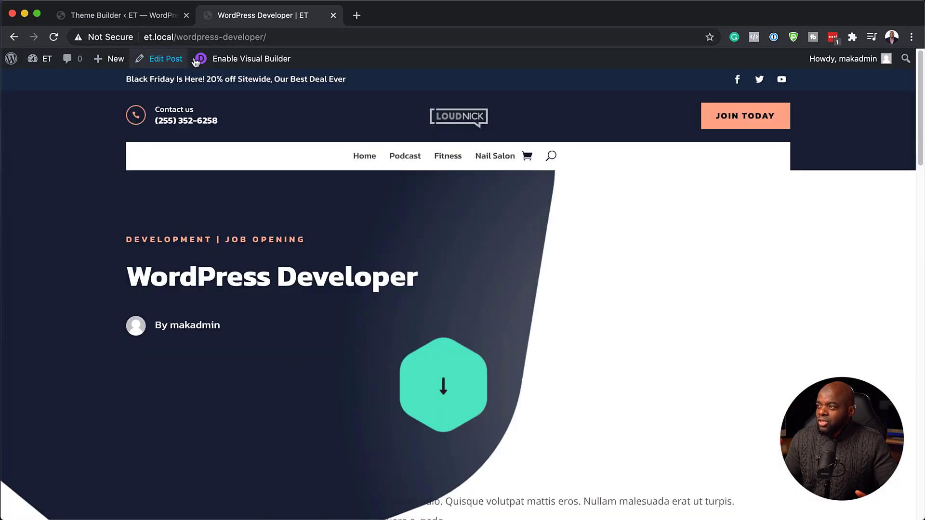
scroll(357, 419, "down", 15)
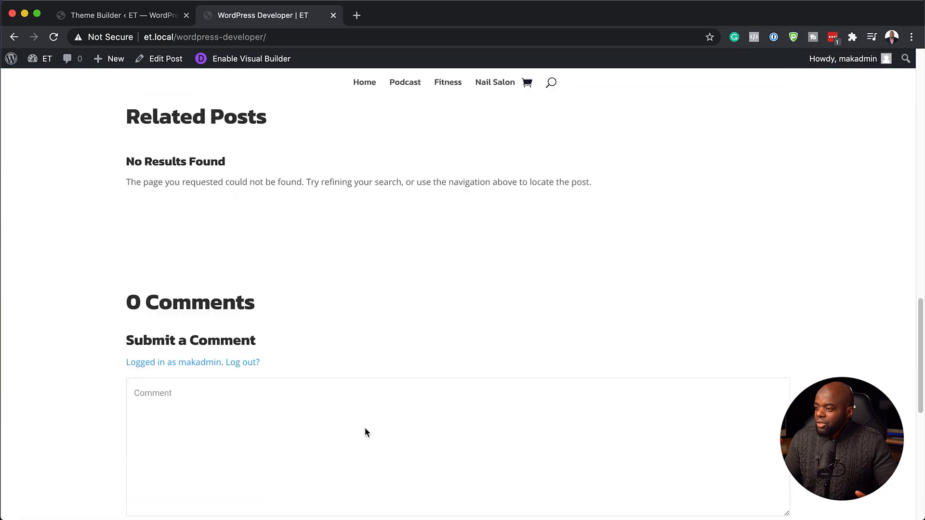
scroll(365, 432, "down", 3)
scroll(366, 431, "up", 20)
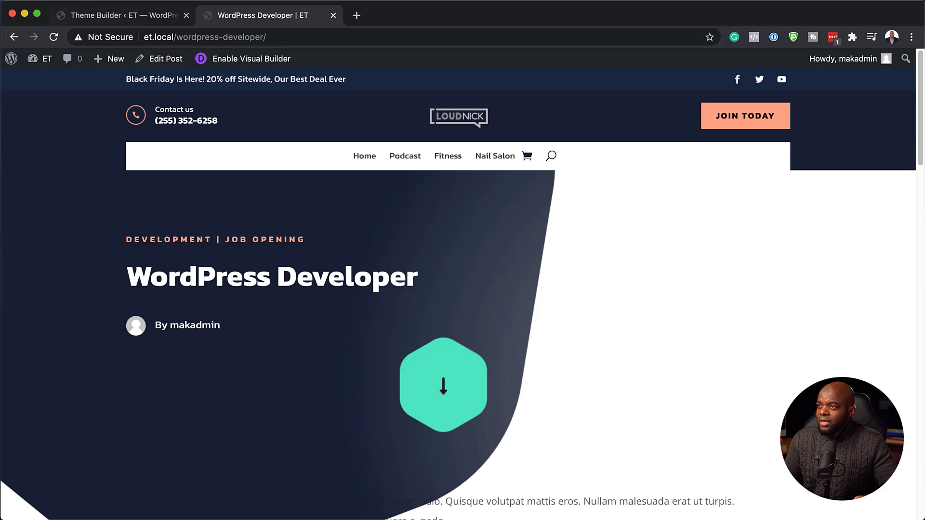
Step: Go back to the blog listing, open Post 1 and examine its layout from the hero image down to the related posts
left_click(16, 39)
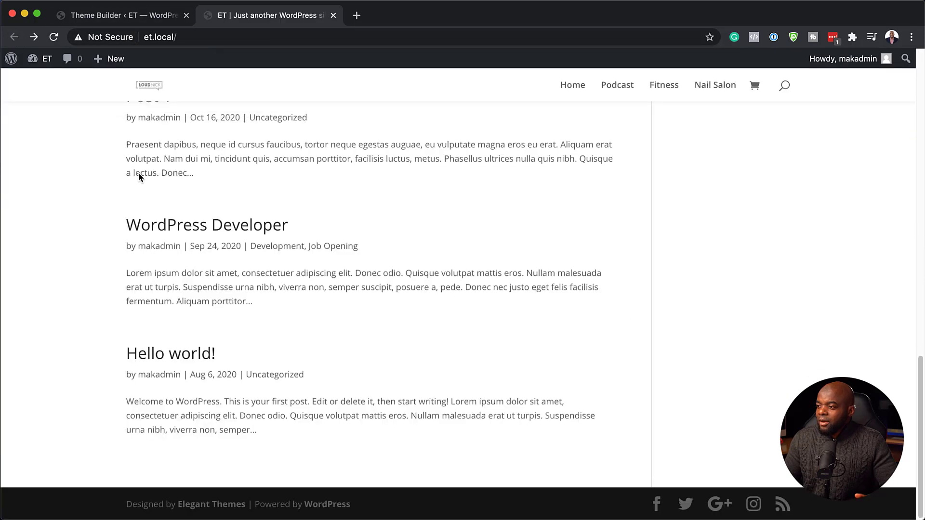
scroll(309, 372, "up", 3)
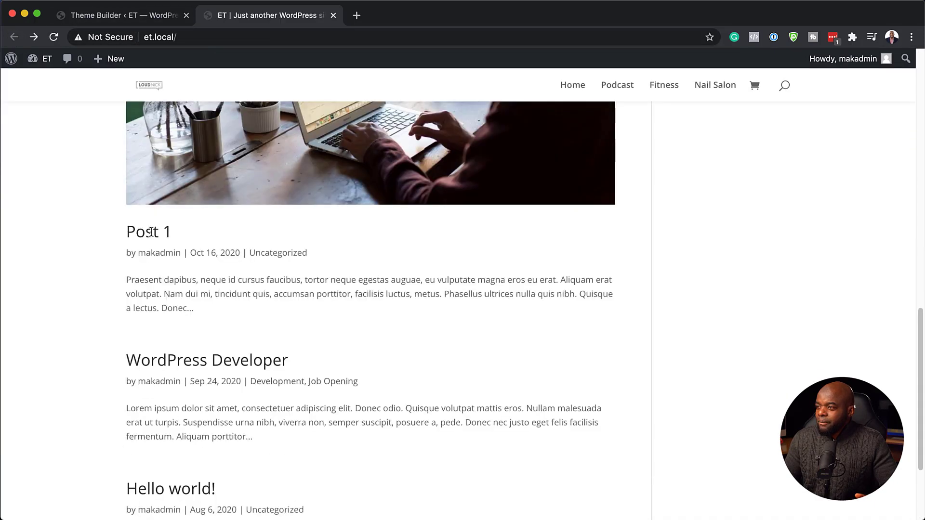
left_click(153, 235)
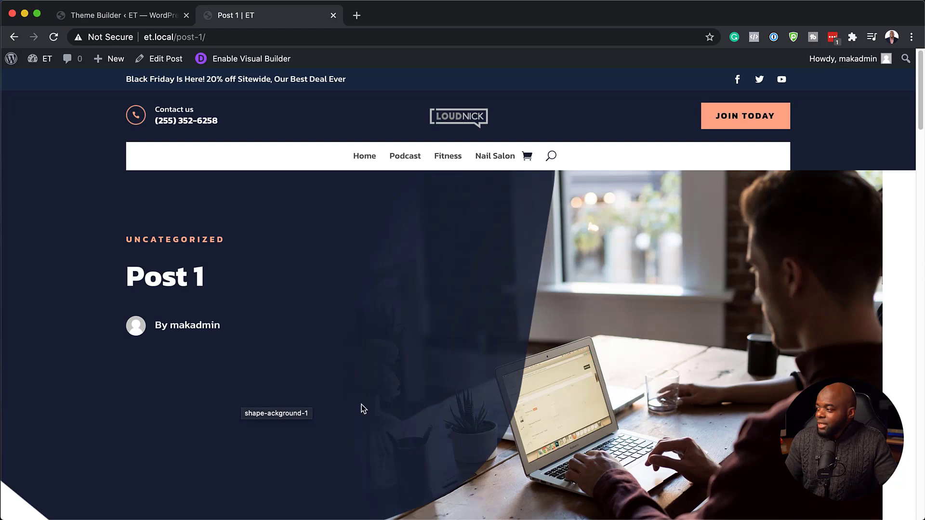
scroll(648, 419, "down", 5)
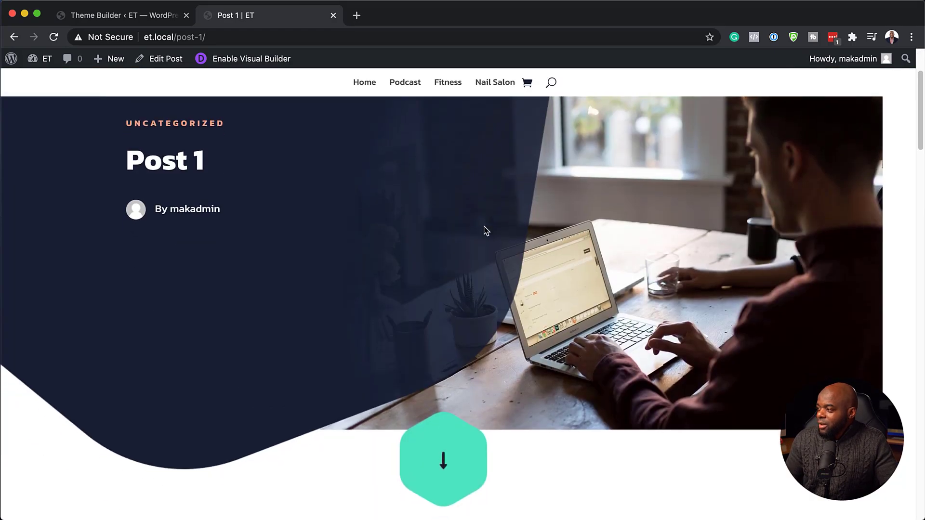
scroll(681, 336, "up", 4)
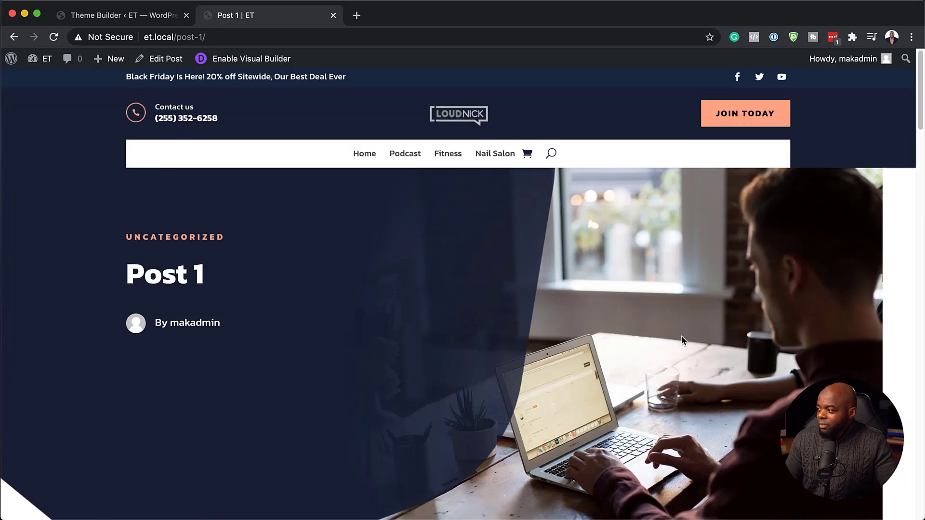
scroll(681, 337, "down", 8)
scroll(682, 341, "down", 10)
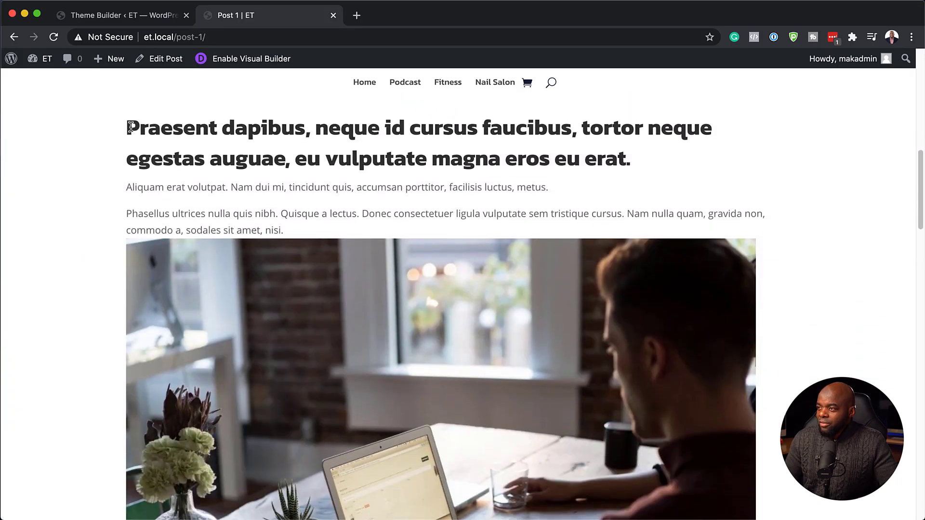
left_click_drag(129, 127, 265, 146)
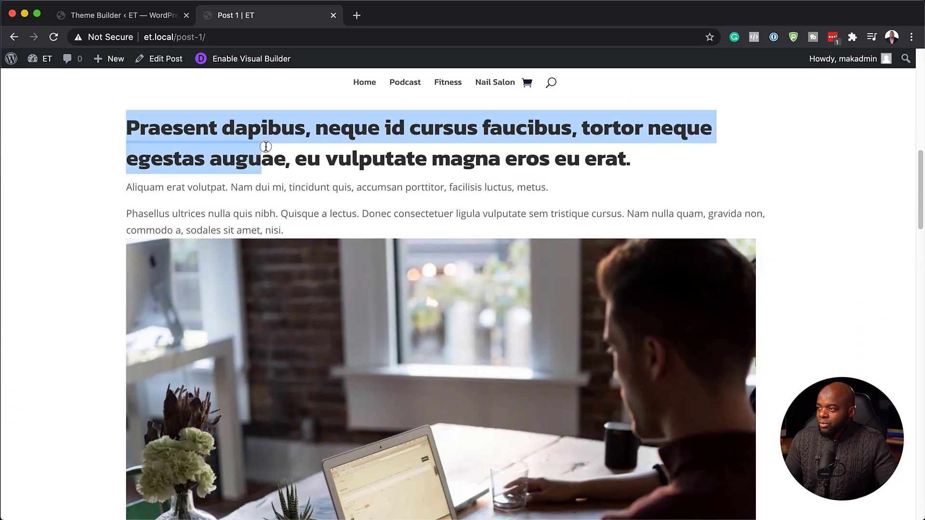
scroll(270, 327, "down", 20)
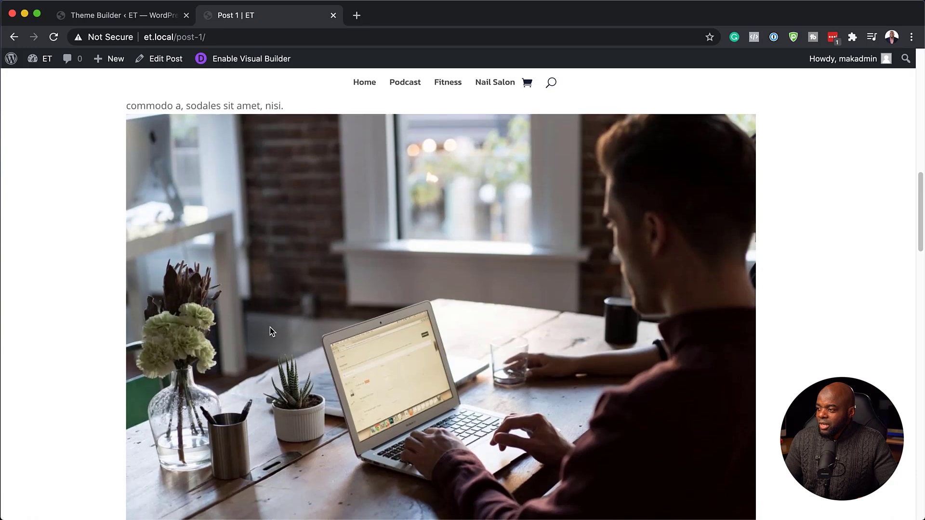
scroll(270, 331, "down", 5)
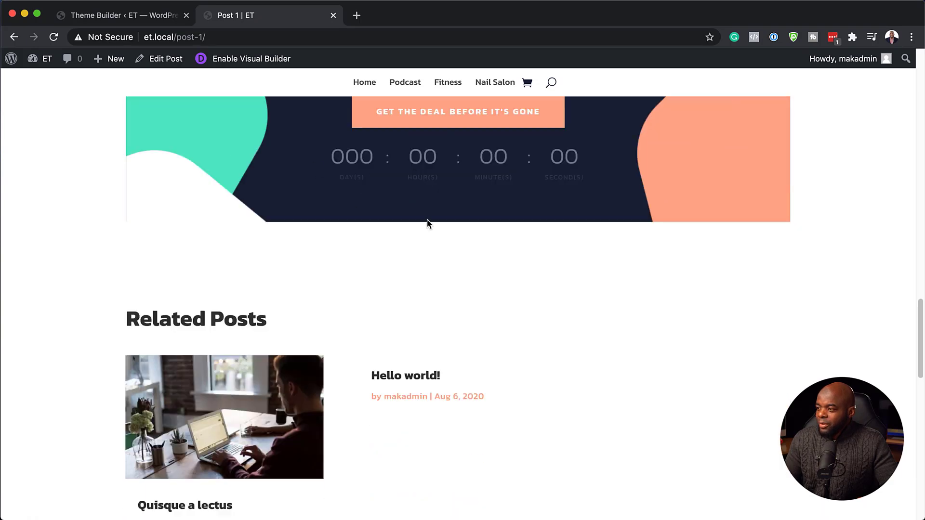
Step: Return to the Theme Builder and unassign the Post 1 template from All Posts in its template settings
scroll(406, 438, "down", 8)
scroll(405, 427, "up", 20)
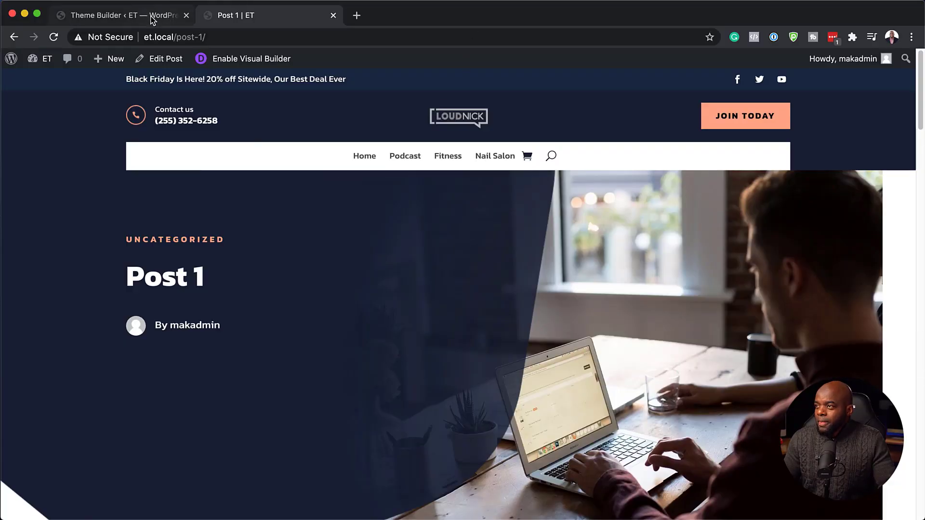
left_click(152, 20)
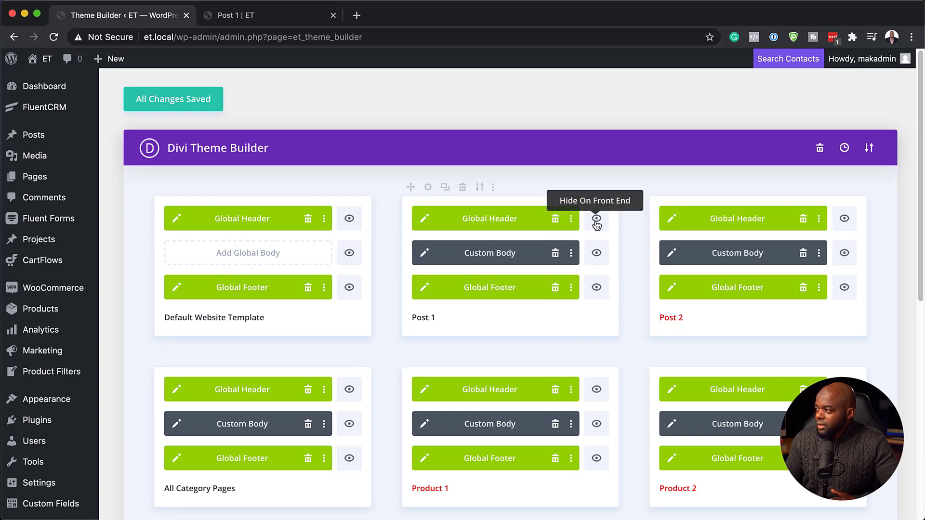
left_click(428, 188)
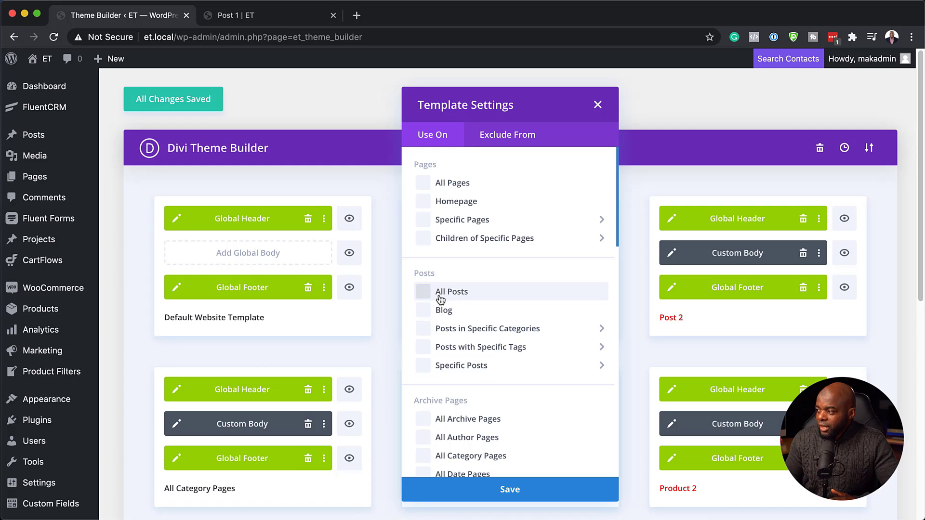
left_click(505, 491)
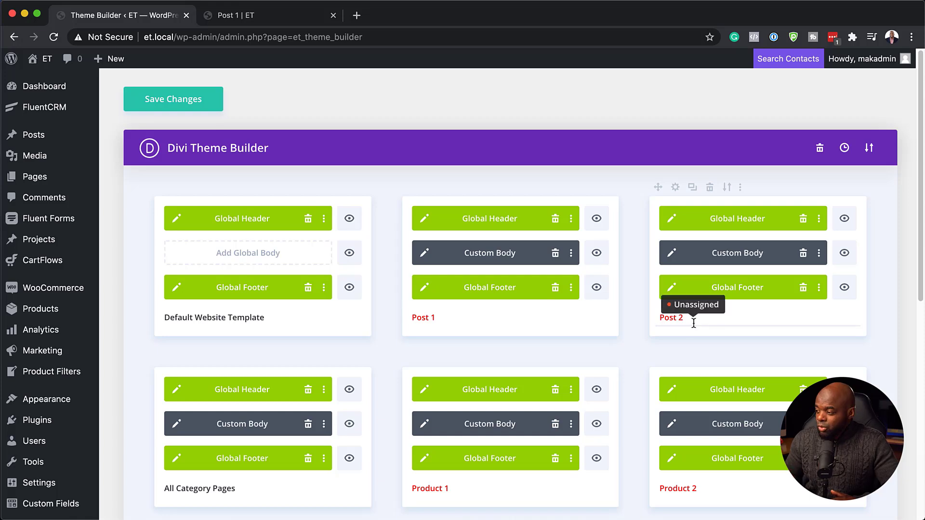
Step: Assign the Post 2 template to All Posts in its template settings
left_click(675, 188)
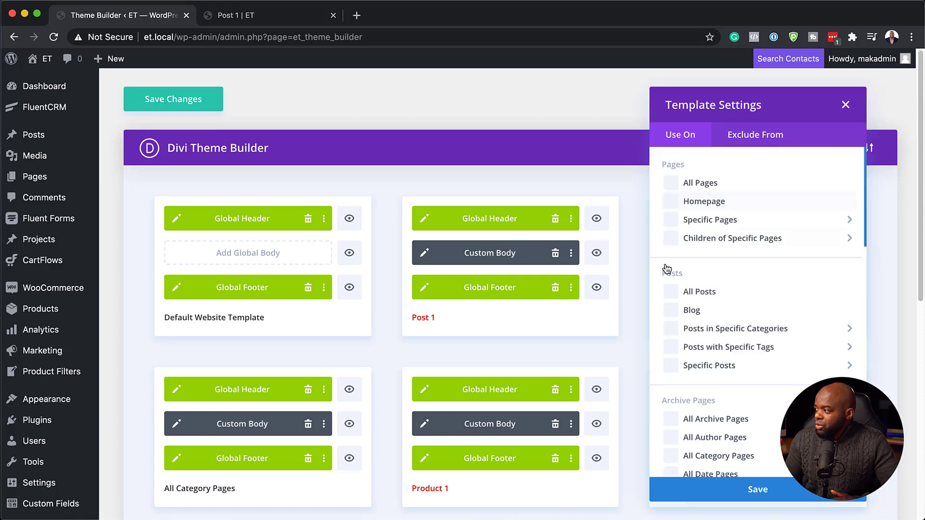
left_click(671, 293)
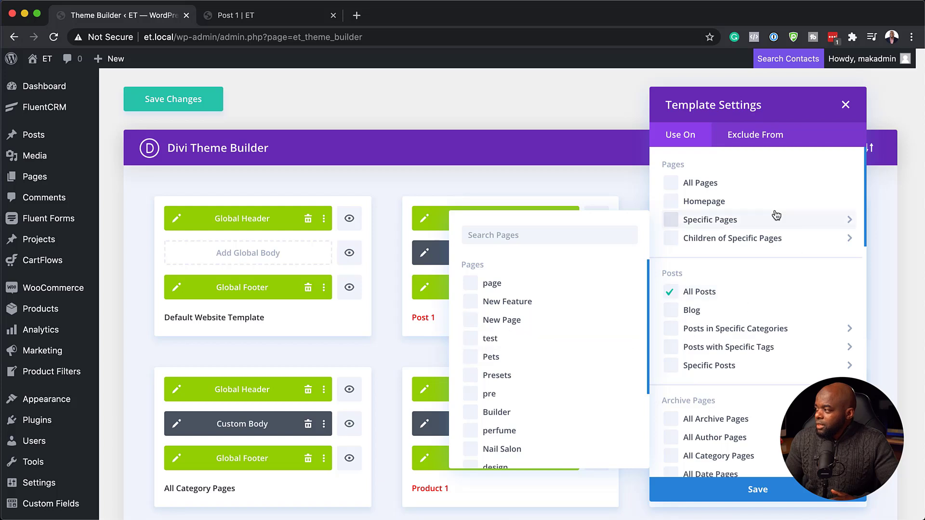
left_click(796, 102)
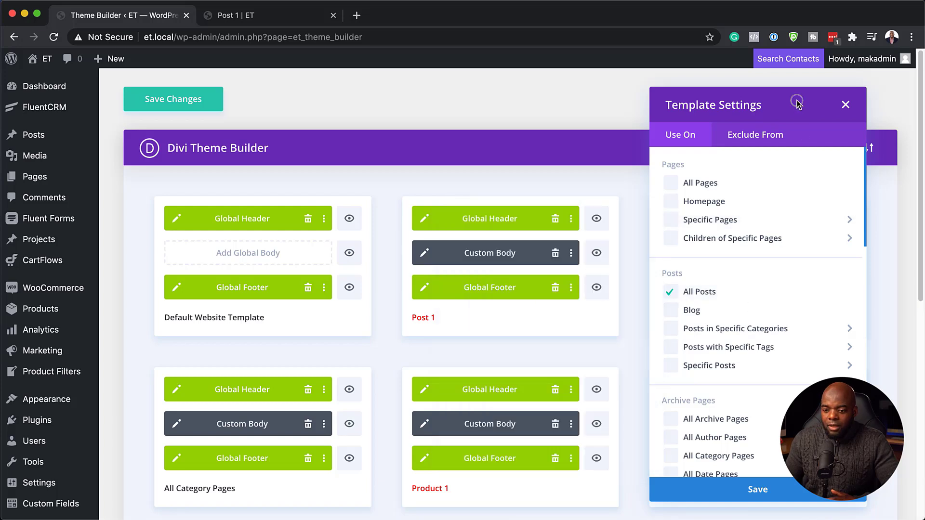
left_click(758, 490)
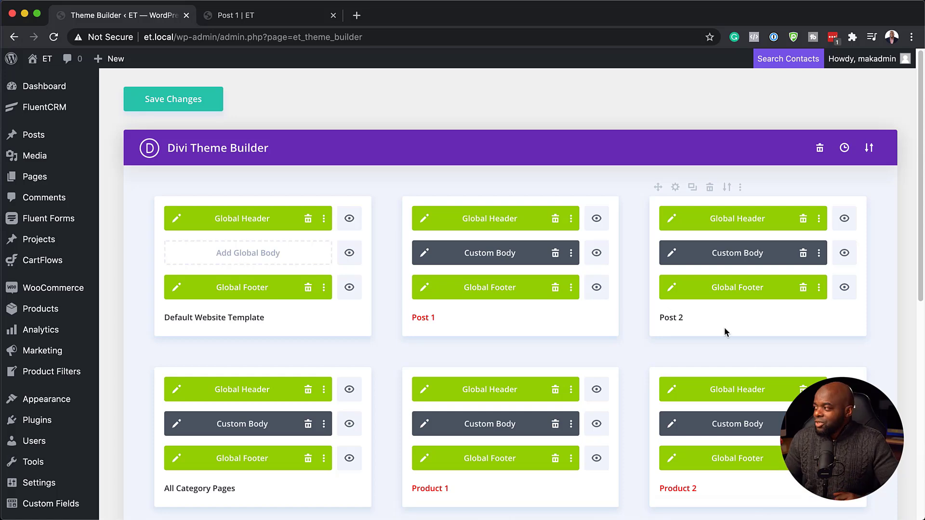
Step: Reload Post 1 on the live site and review its layout from the title banner down to the comment form
left_click(253, 17)
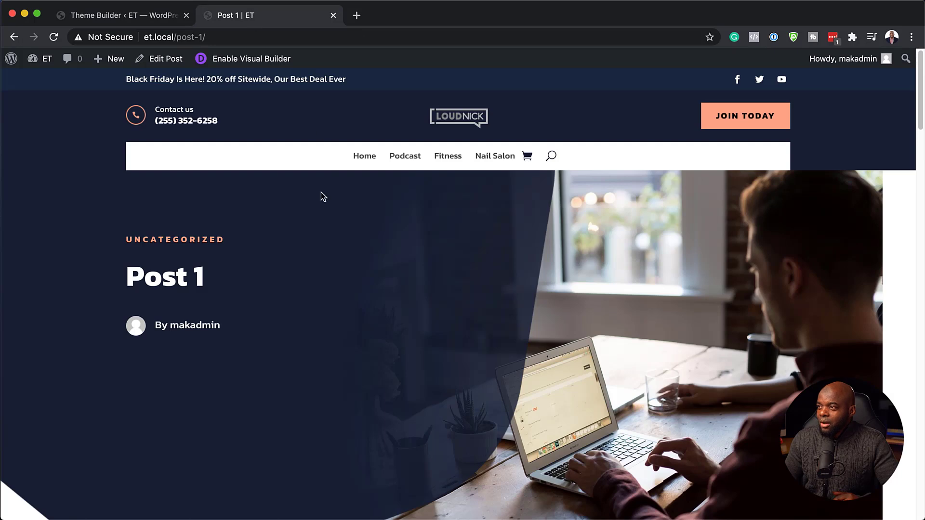
left_click(54, 39)
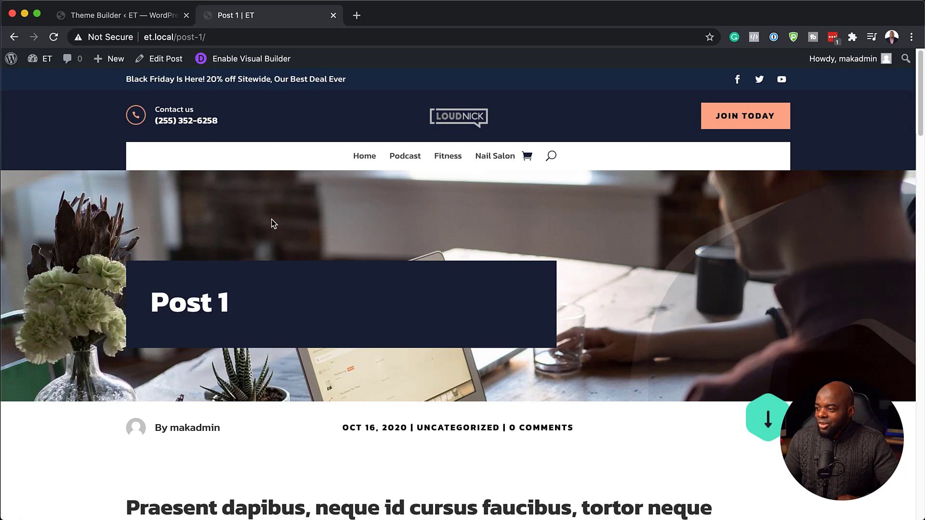
scroll(272, 220, "down", 7)
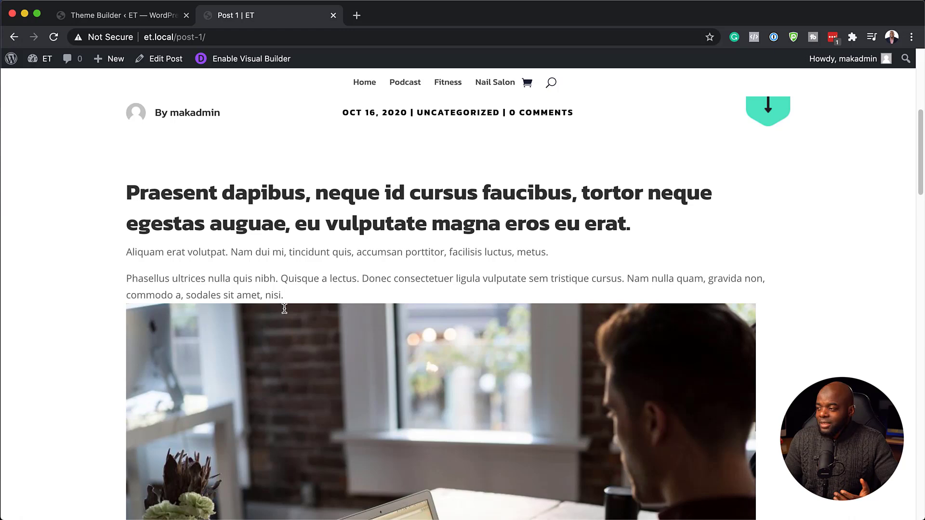
scroll(285, 308, "down", 15)
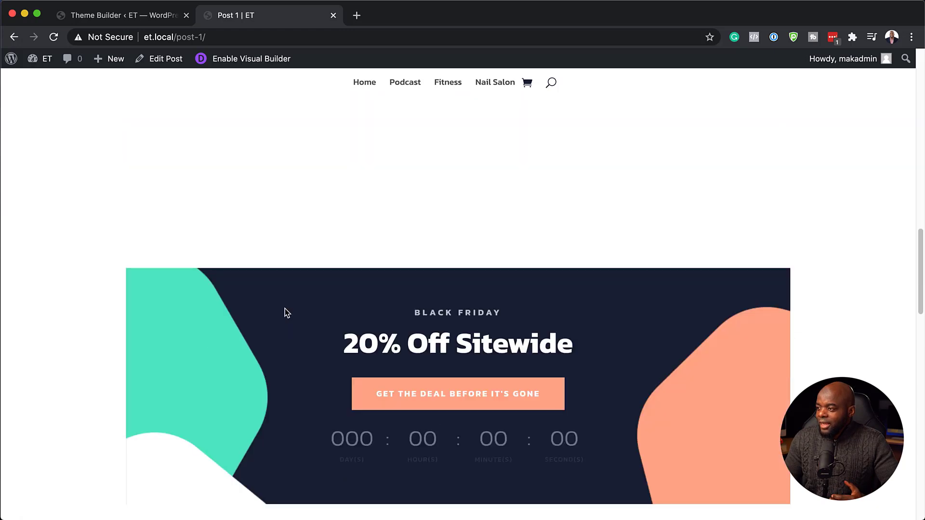
scroll(285, 313, "down", 10)
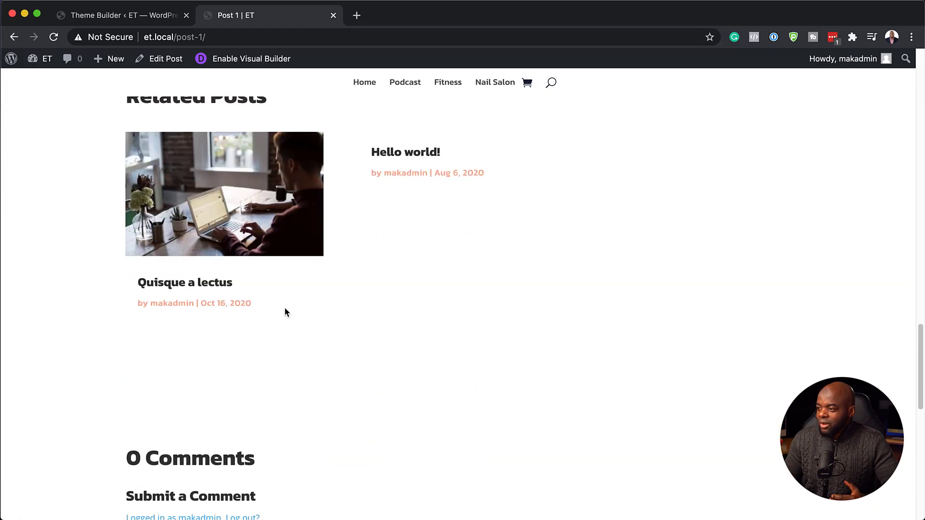
scroll(285, 311, "down", 5)
scroll(285, 311, "up", 20)
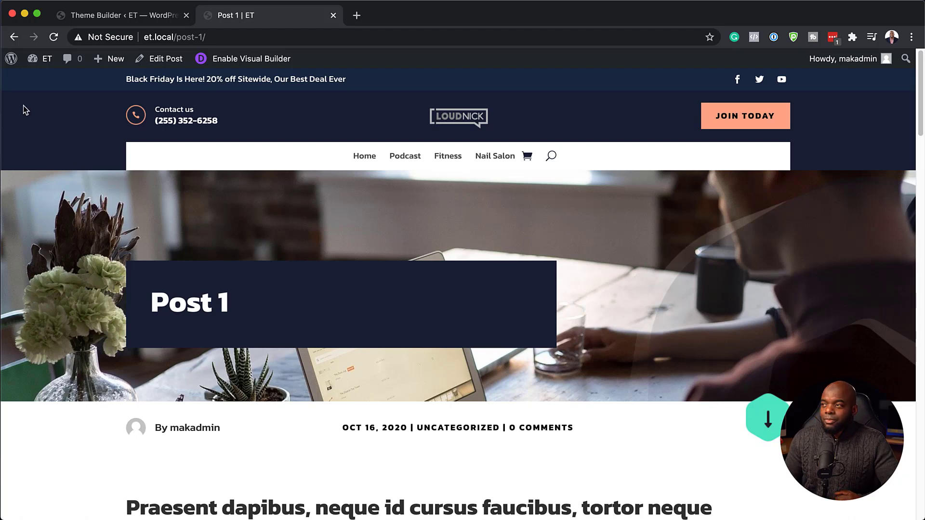
Step: Go to the WooCommerce products list and view Product A on the live site
left_click(140, 21)
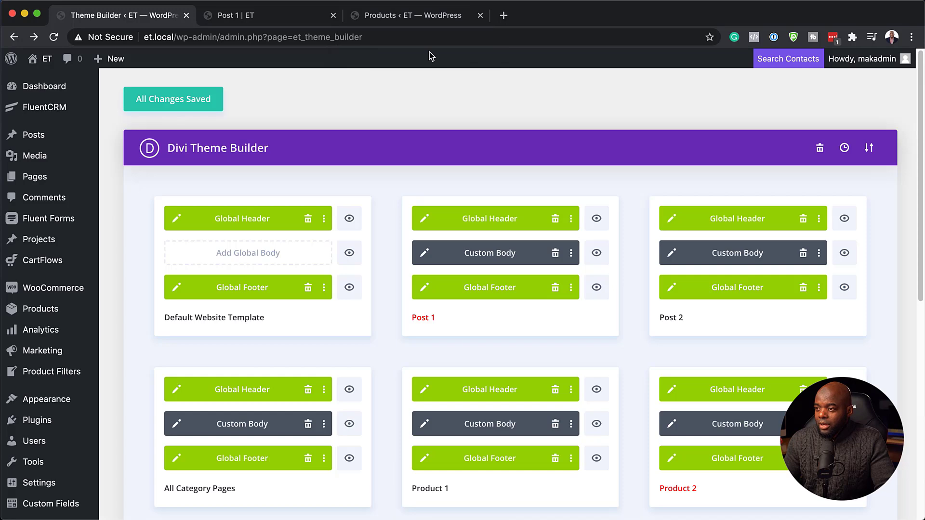
left_click(417, 19)
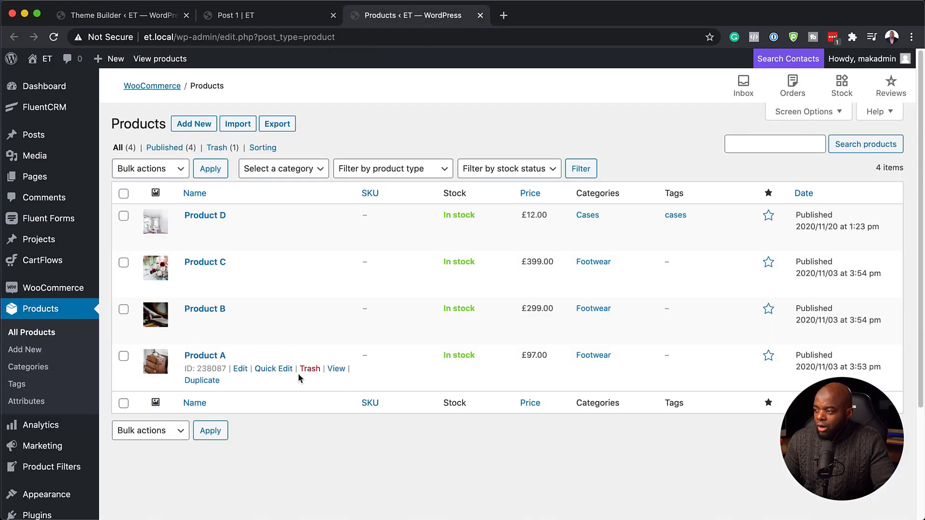
left_click(340, 370)
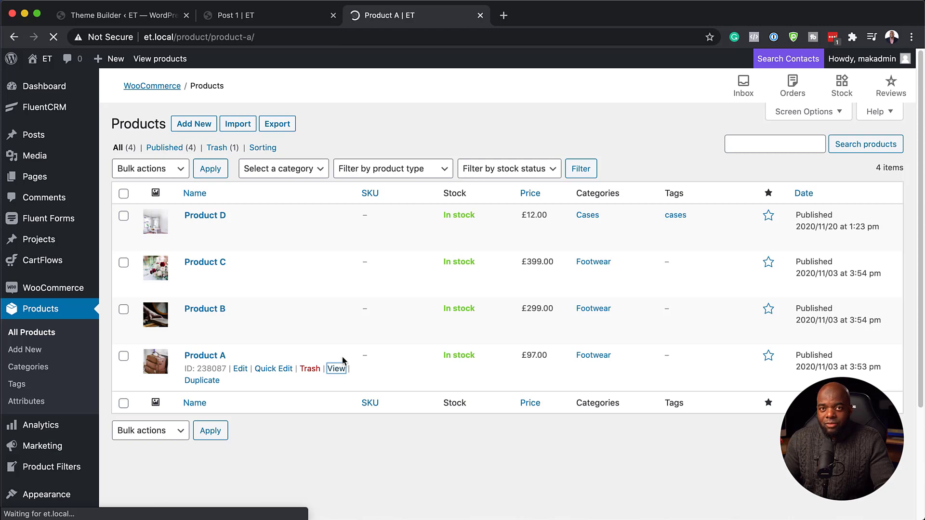
Step: Examine Product A's page layout from the product image and details through the related products, reviews and footer
scroll(311, 325, "down", 3)
scroll(492, 343, "down", 2)
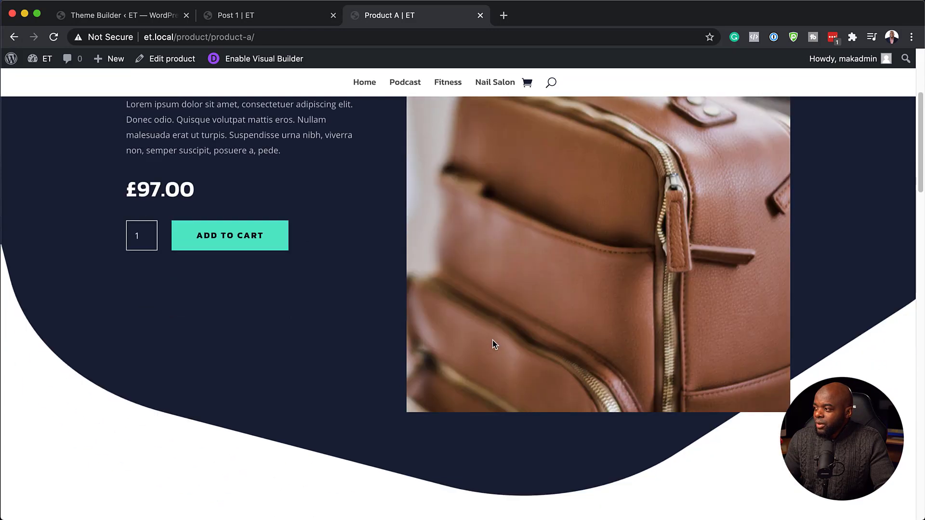
scroll(316, 425, "down", 9)
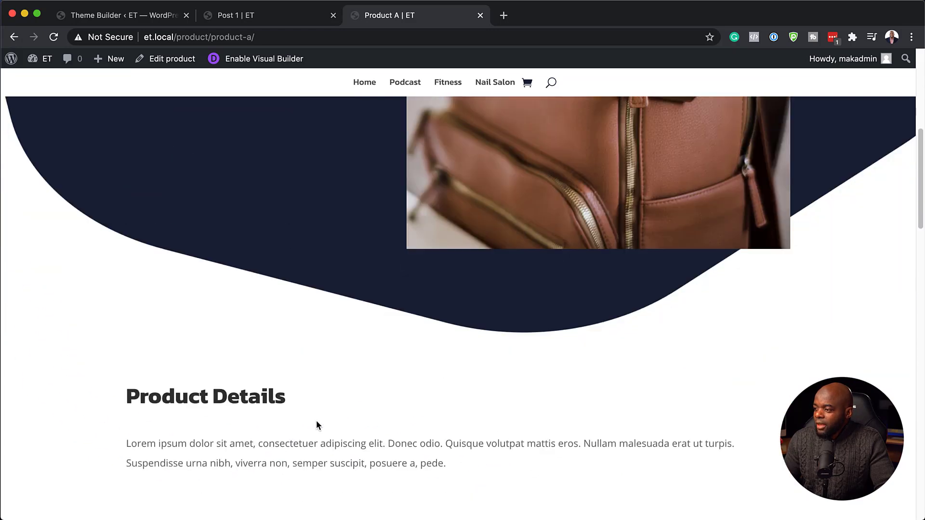
scroll(318, 425, "down", 6)
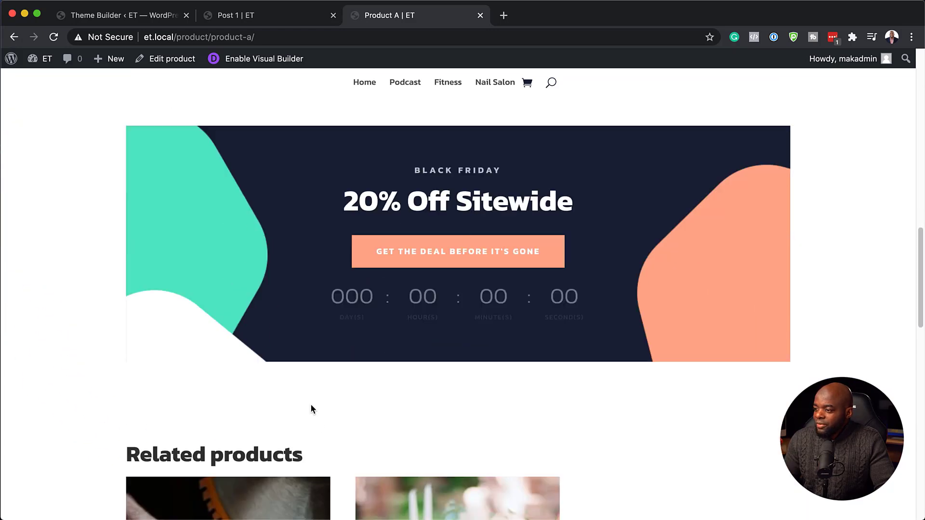
scroll(315, 403, "down", 7)
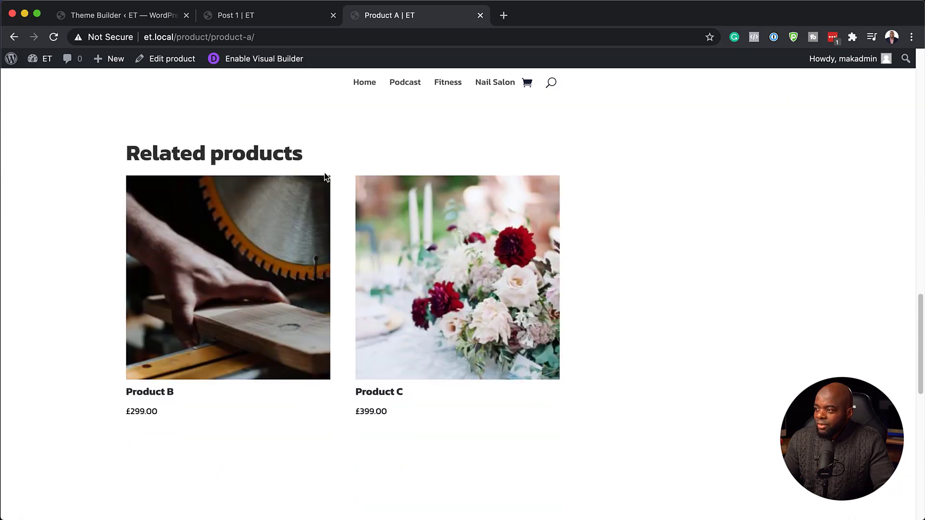
scroll(303, 420, "down", 10)
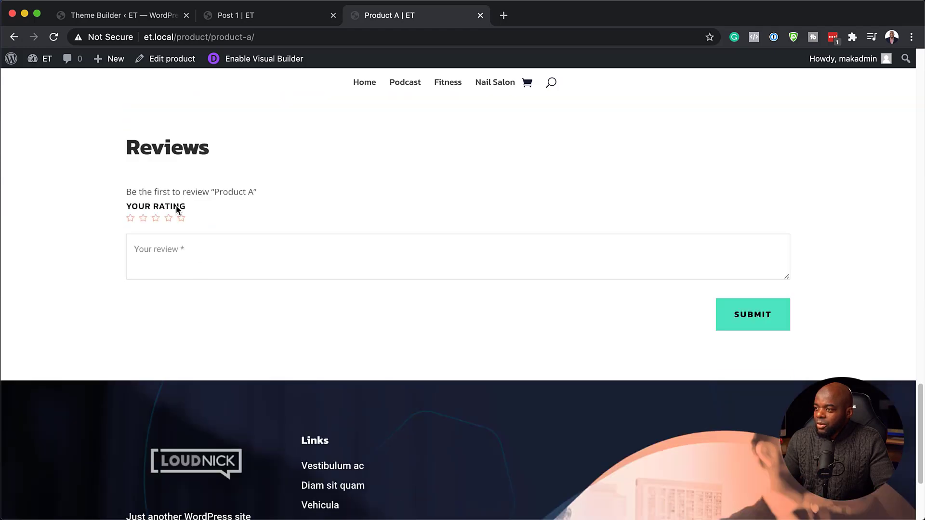
scroll(354, 350, "down", 4)
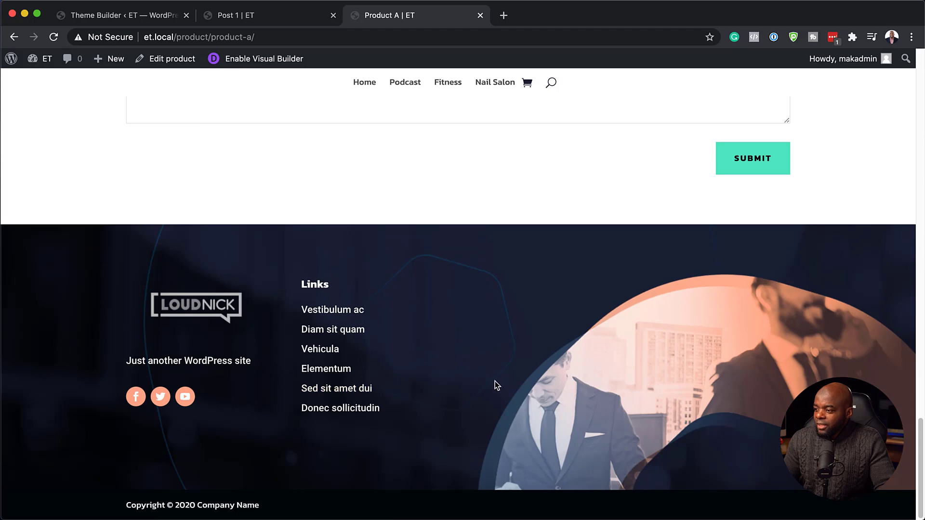
scroll(386, 382, "up", 20)
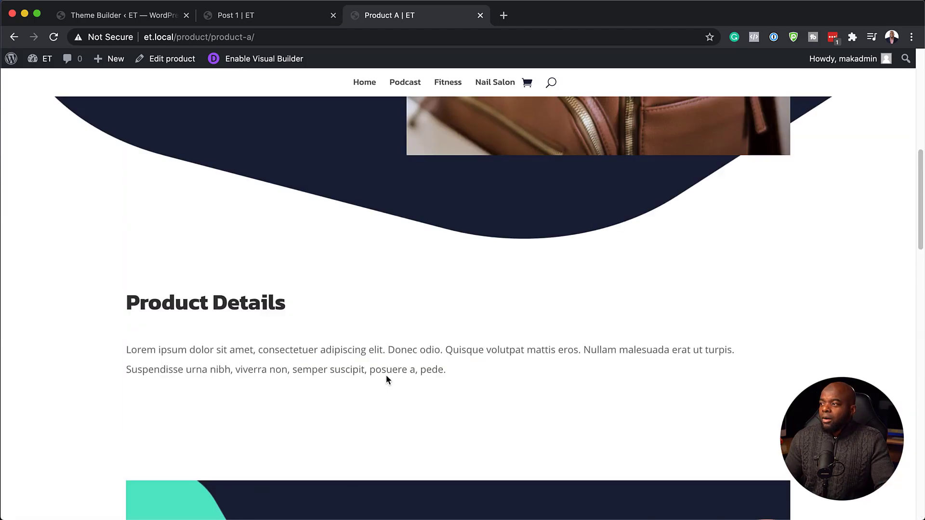
scroll(386, 381, "up", 10)
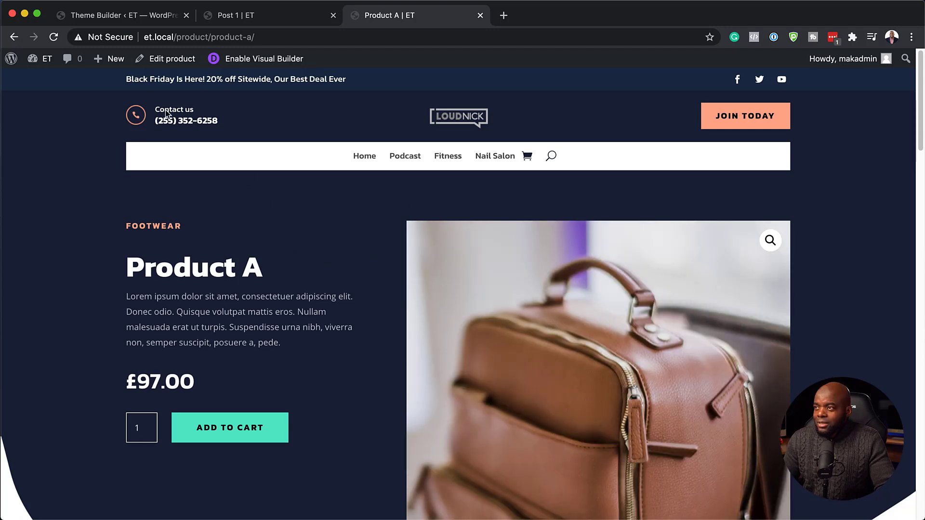
Step: Return to the Theme Builder, edit the Post 2 template's custom body and open its Post Title module settings
left_click(109, 17)
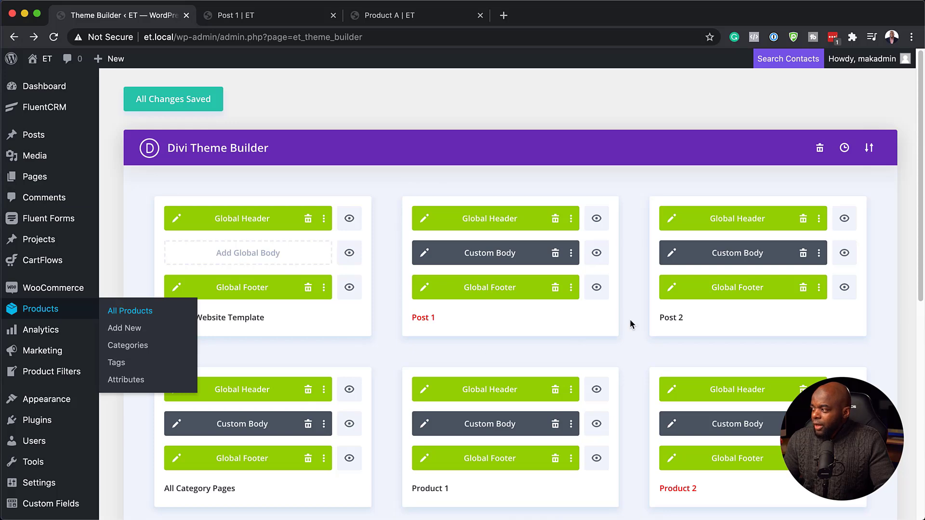
left_click(672, 253)
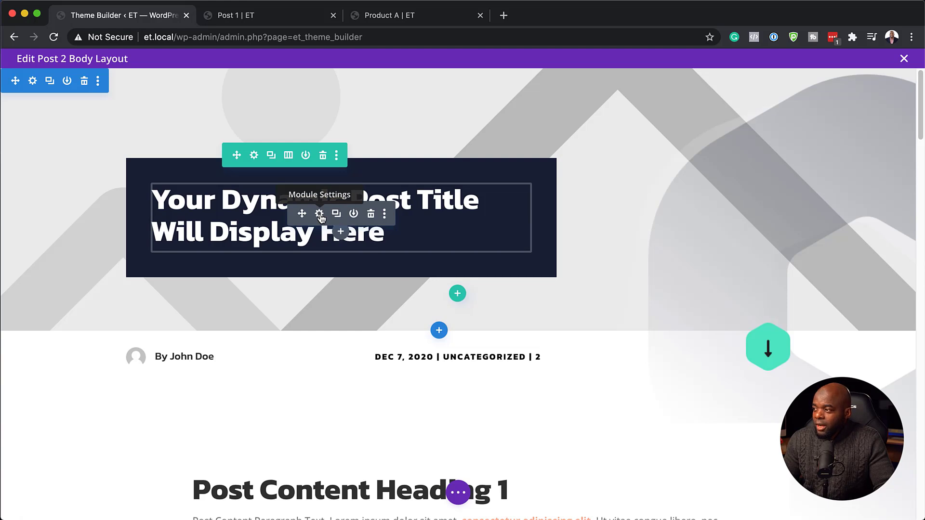
left_click(320, 215)
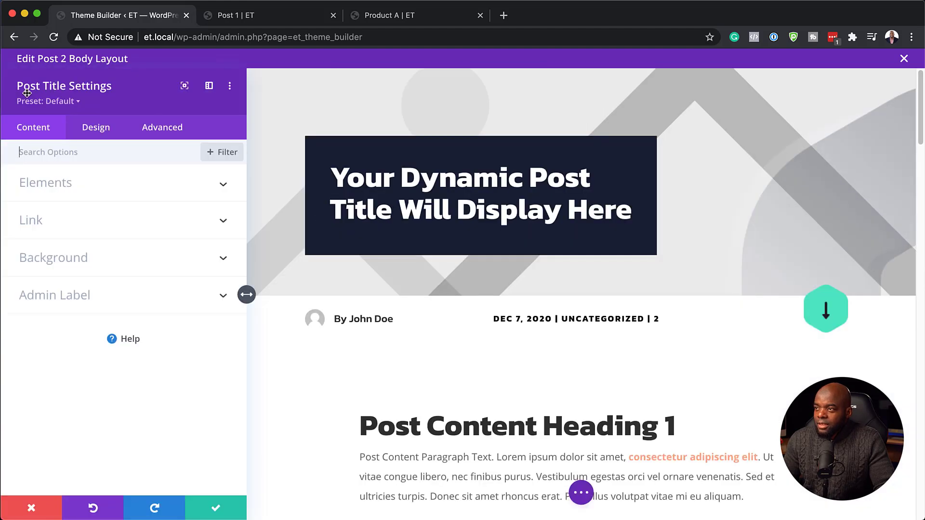
Step: Set the Post Title module's title font to Montserrat
left_click(99, 135)
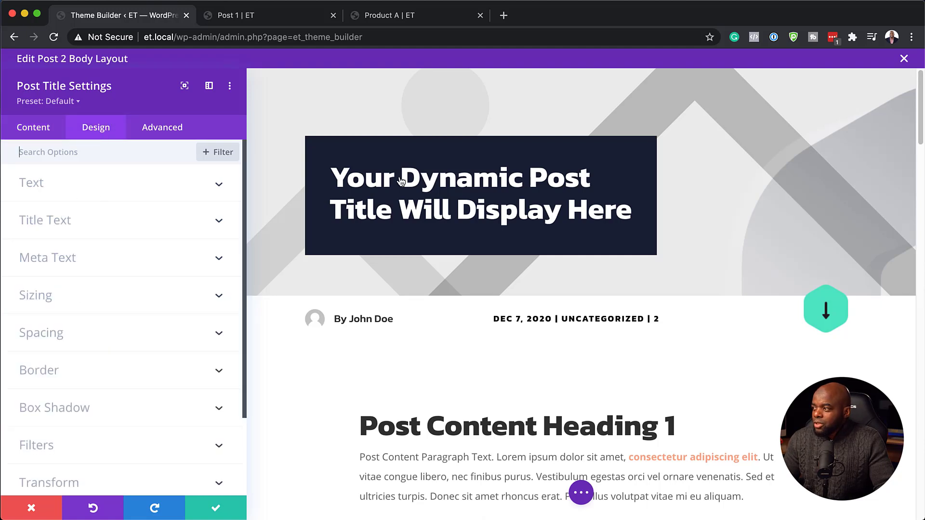
left_click(331, 161)
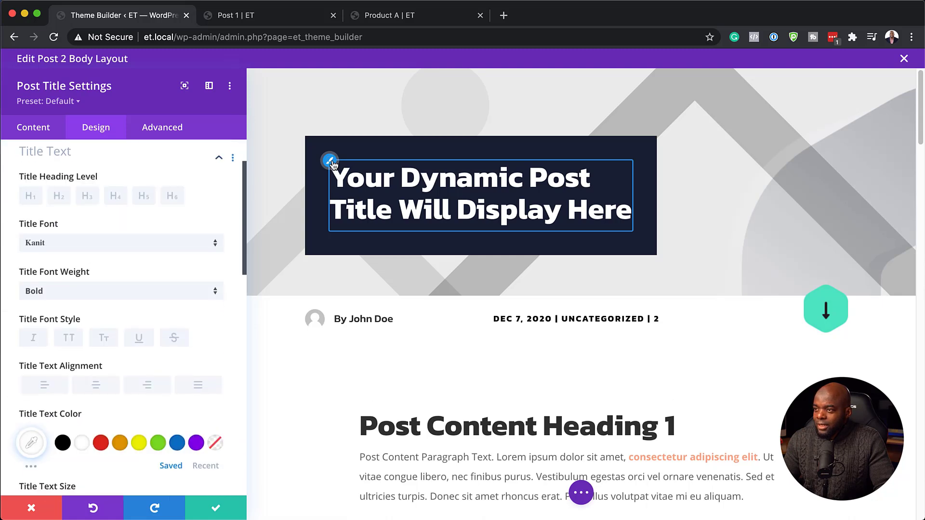
left_click(70, 251)
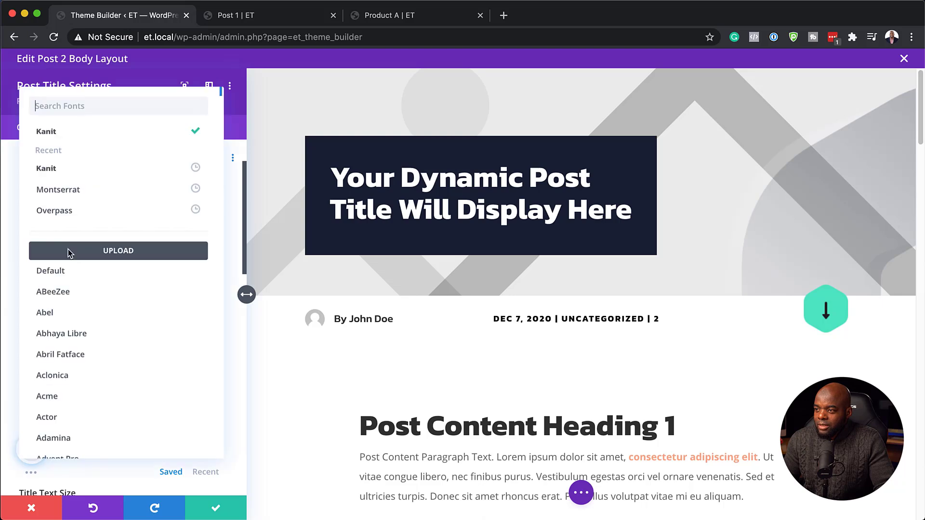
left_click(87, 195)
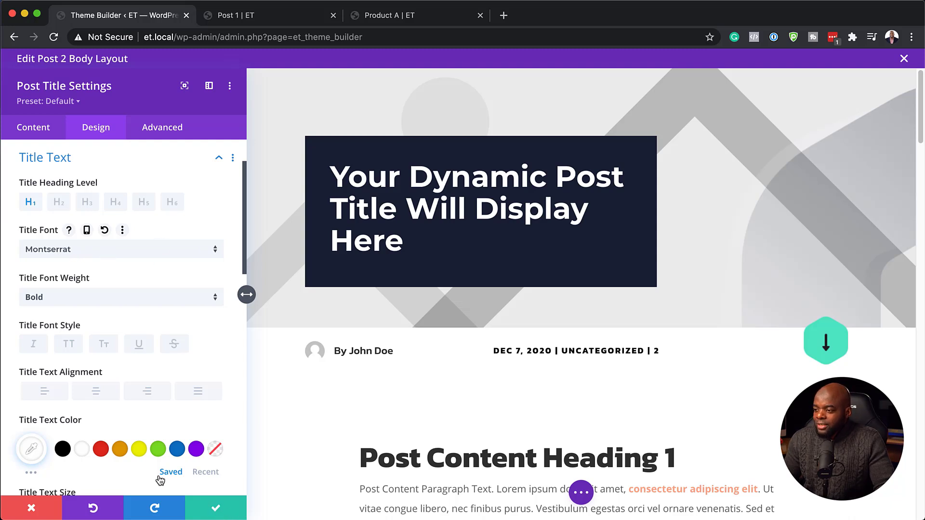
Step: Try orange, yellow and green (#7cda24) as the title text color, and set it to white (#ffffff)
left_click(119, 449)
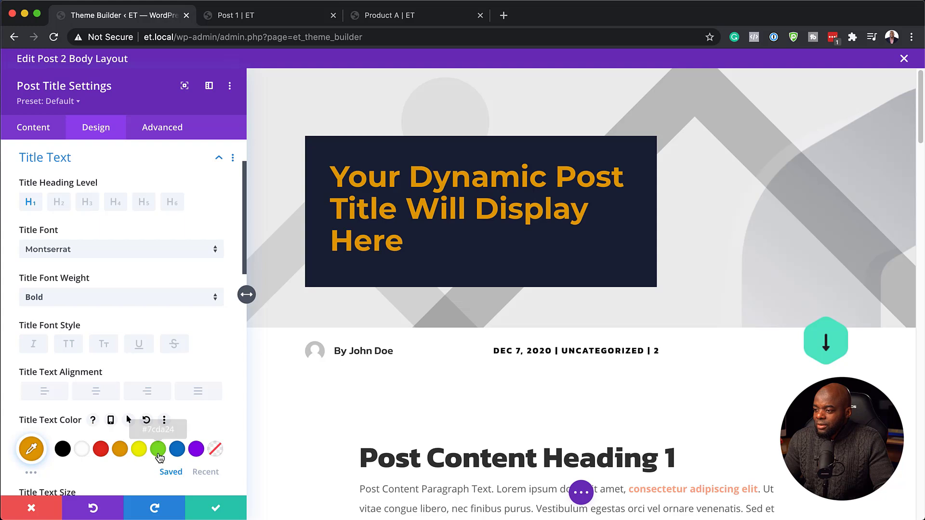
left_click(139, 451)
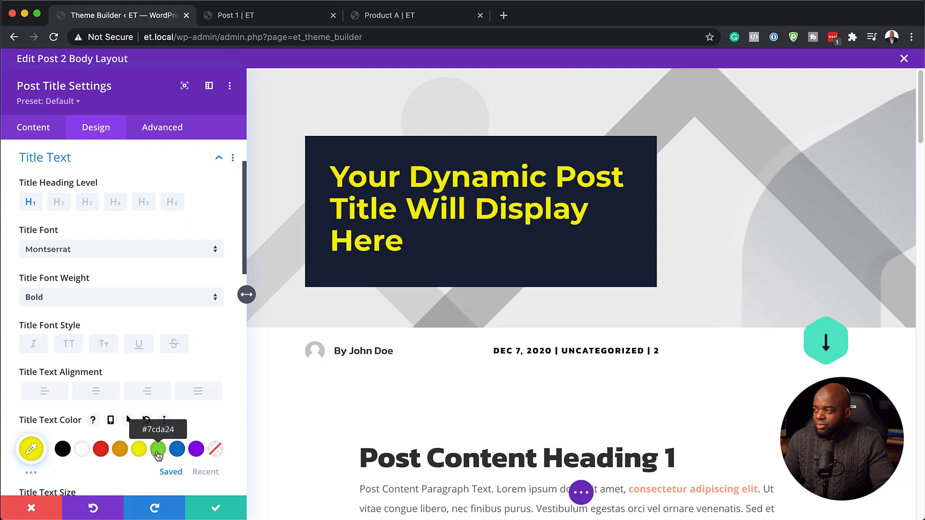
left_click(158, 452)
left_click(85, 450)
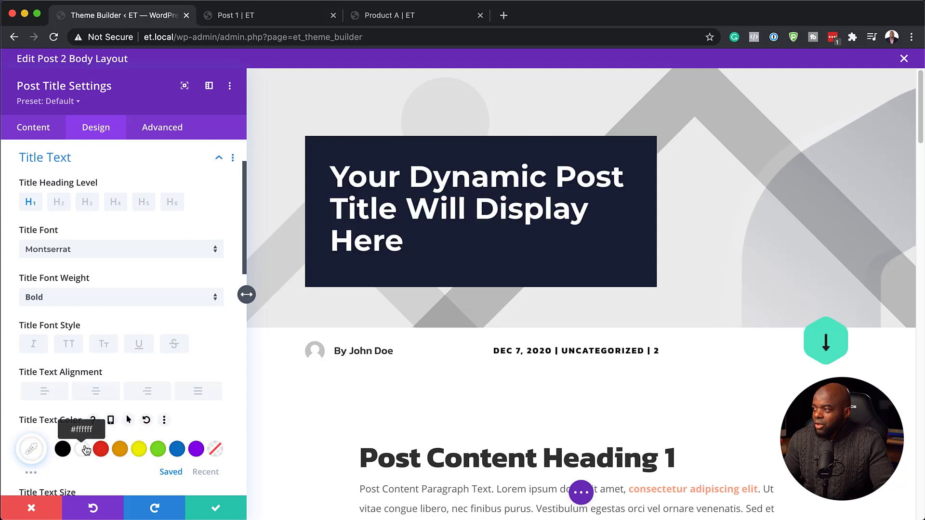
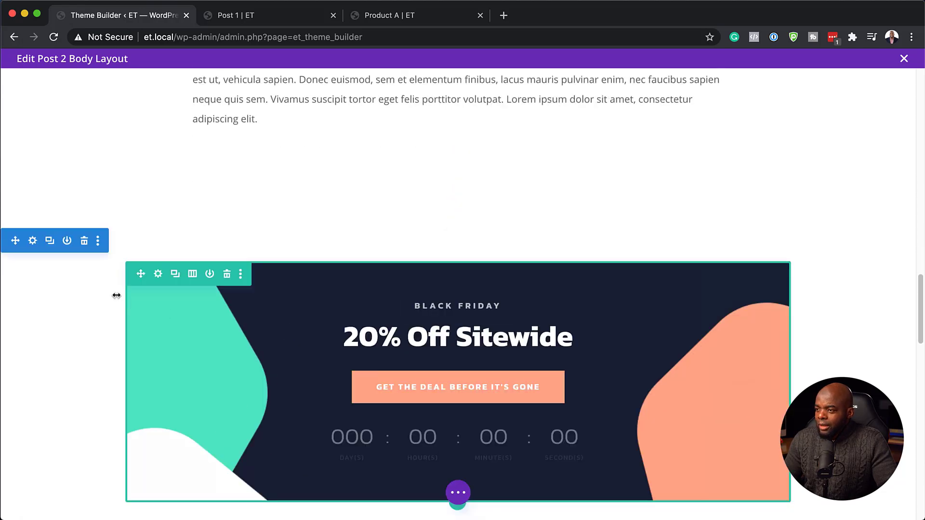
Step: Disable the Black Friday "20% Off Sitewide" section on phone, tablet and desktop, and apply the section settings
scroll(249, 350, "down", 2)
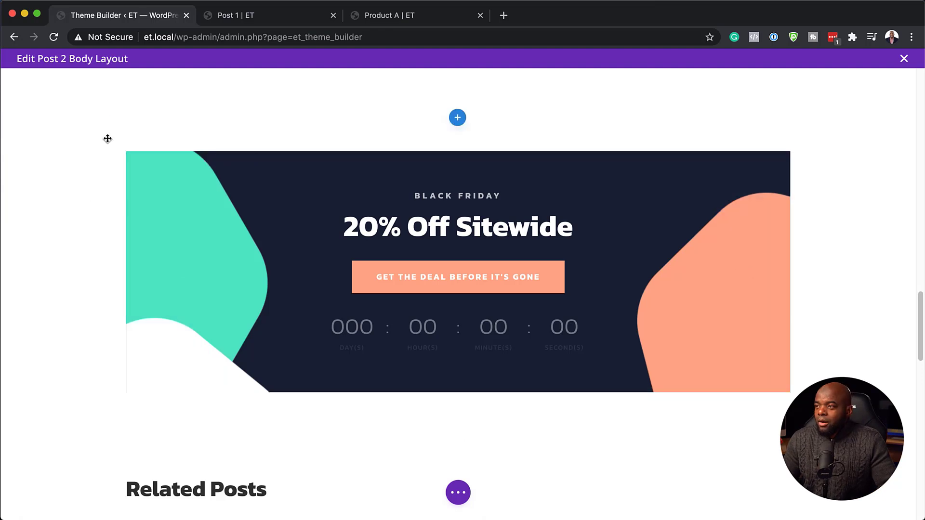
mouse_move(89, 132)
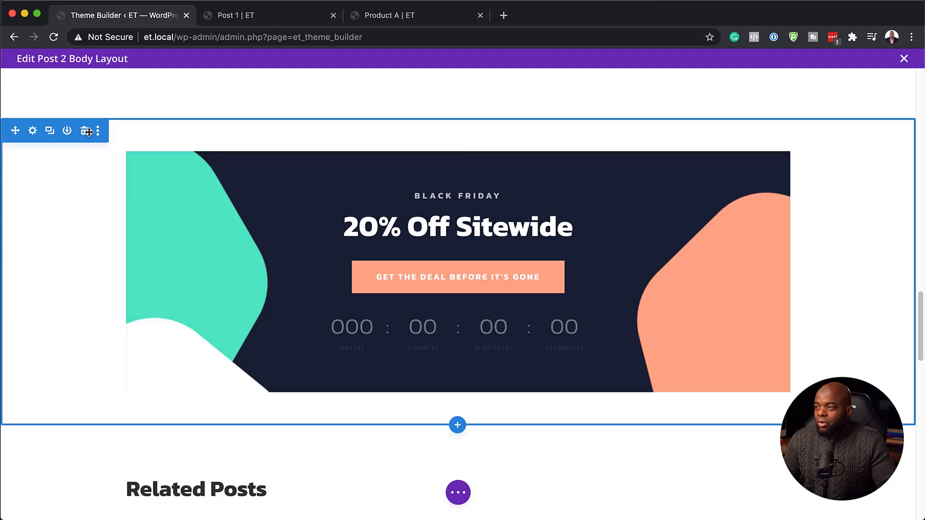
left_click(33, 131)
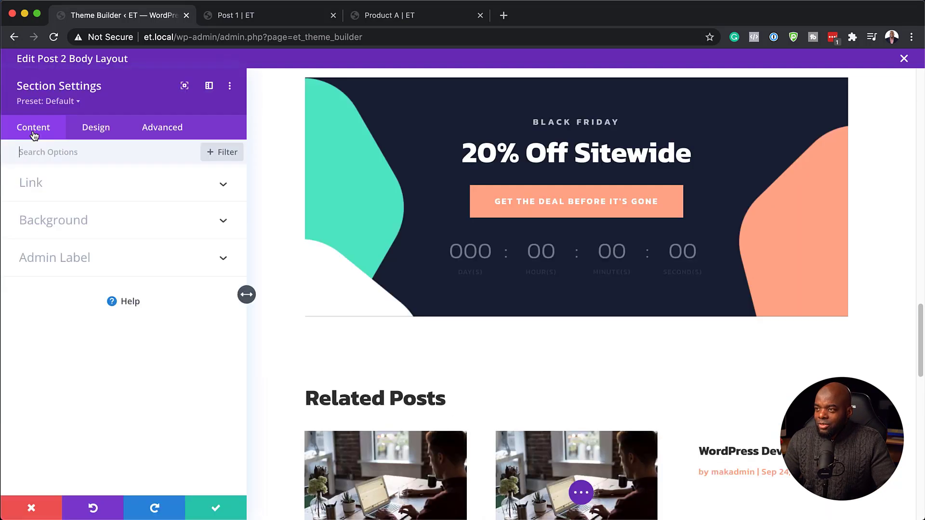
left_click(163, 137)
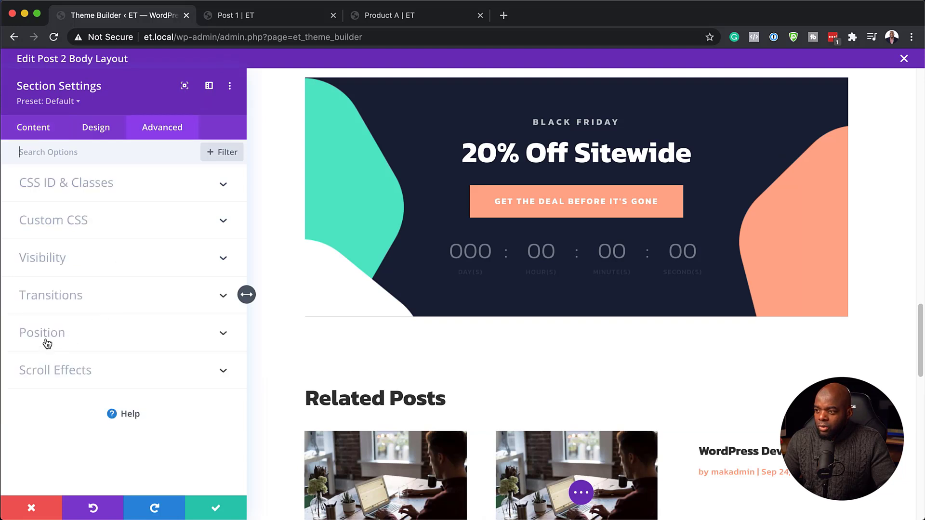
left_click(60, 269)
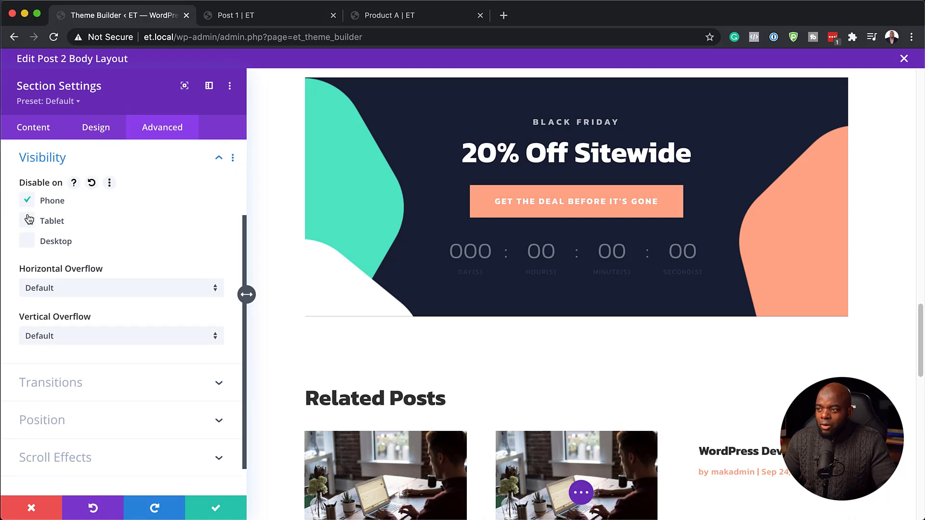
left_click(28, 242)
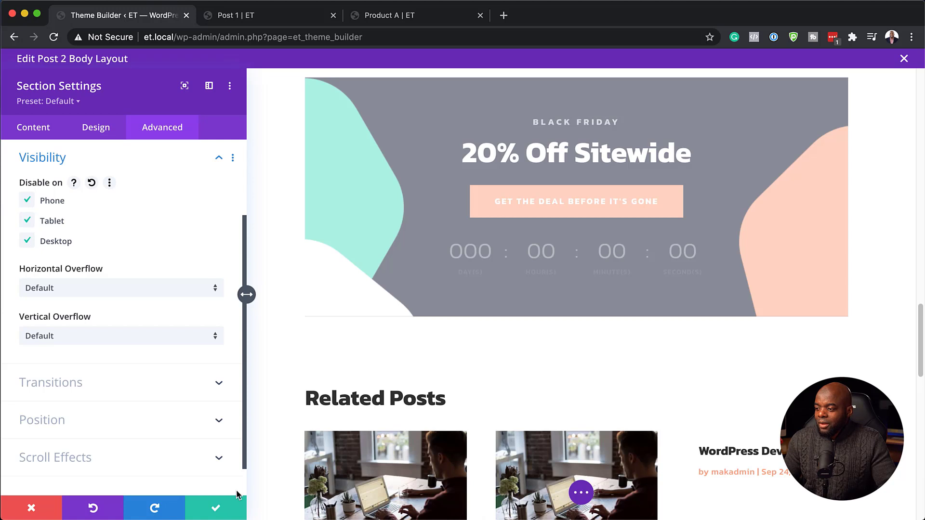
left_click(217, 509)
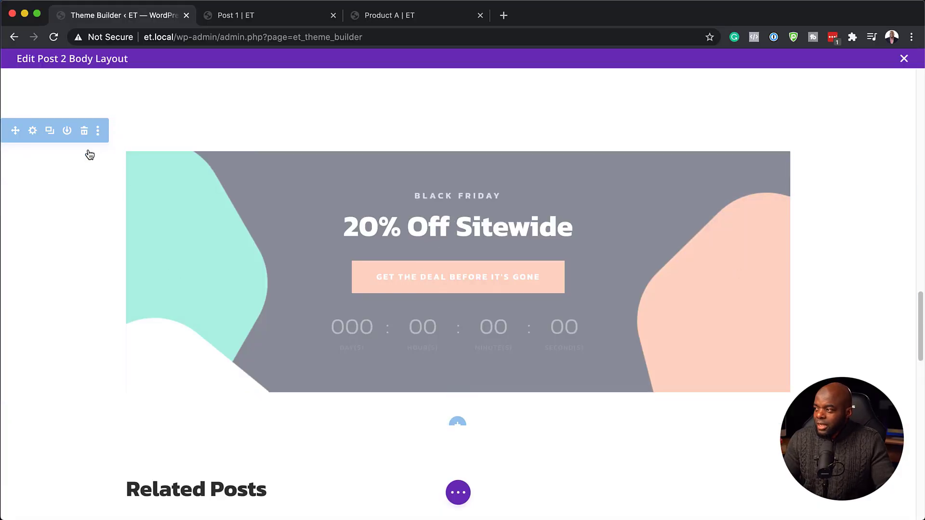
Step: Save the Post 2 body layout and close its editor to return to the Theme Builder templates
scroll(86, 267, "down", 5)
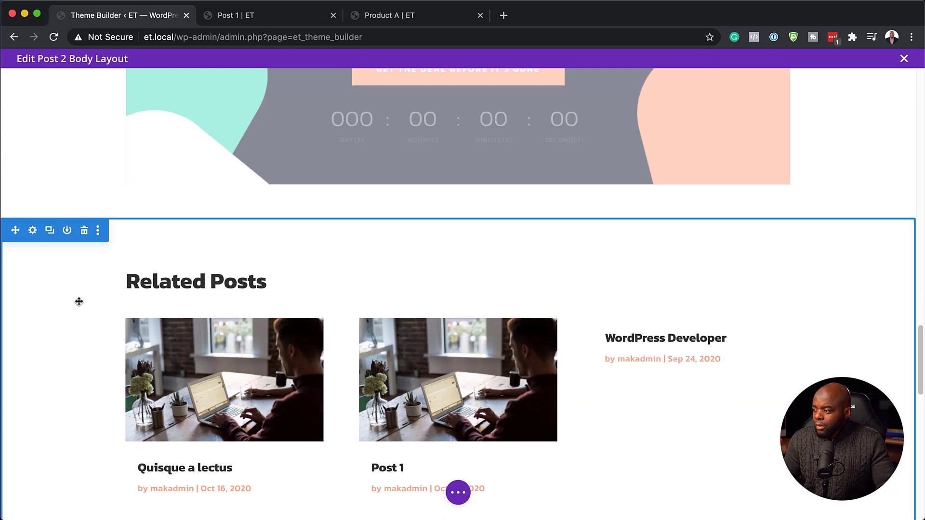
scroll(78, 302, "down", 1)
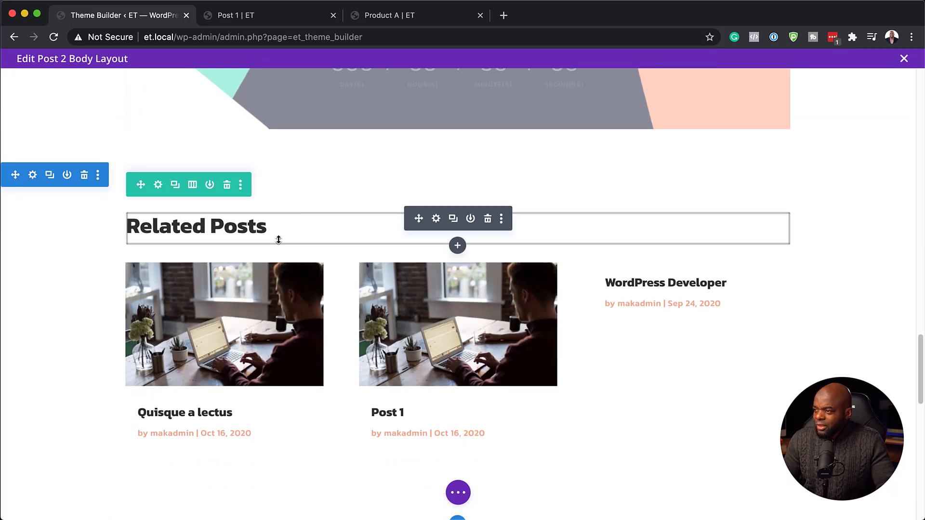
scroll(289, 383, "down", 7)
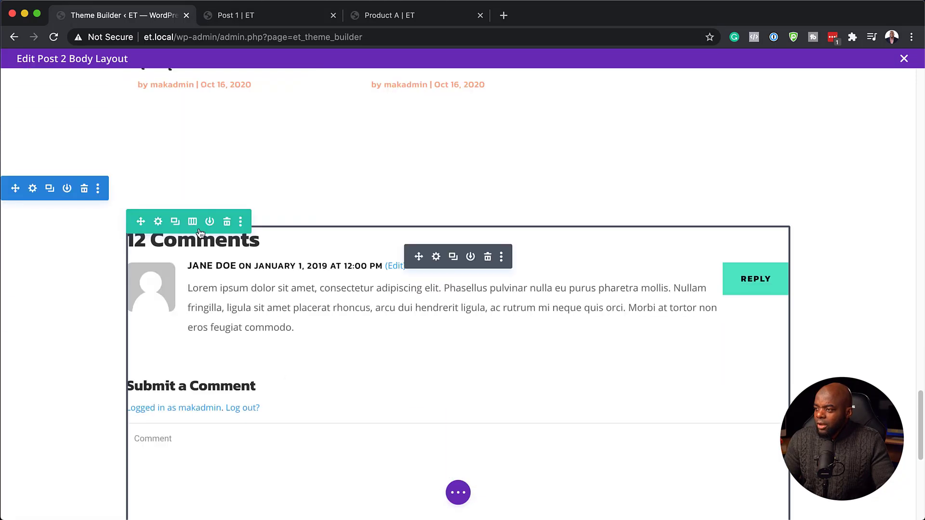
scroll(319, 361, "down", 7)
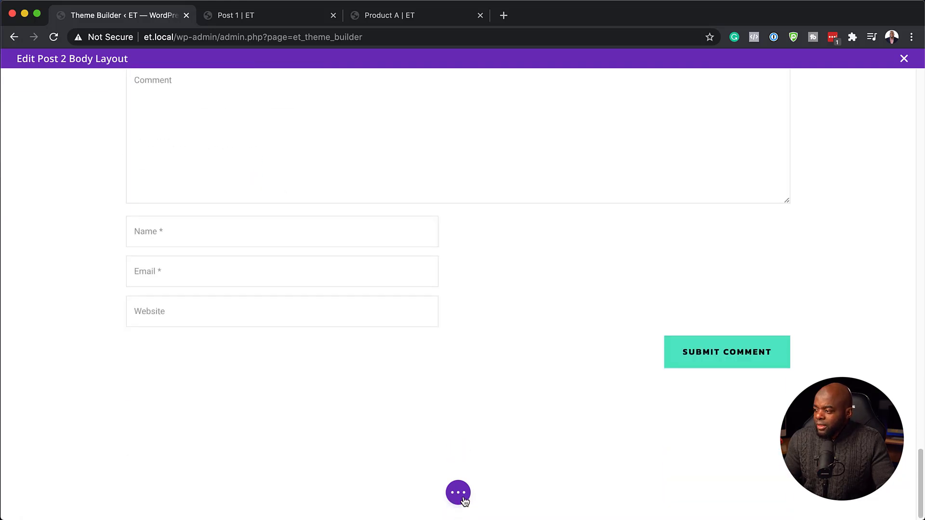
scroll(369, 444, "up", 20)
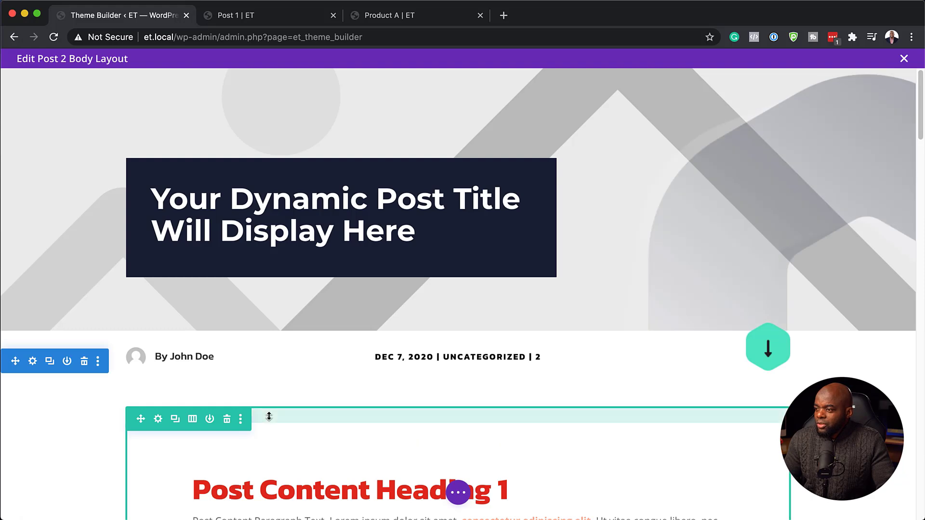
scroll(269, 416, "down", 3)
scroll(269, 416, "down", 15)
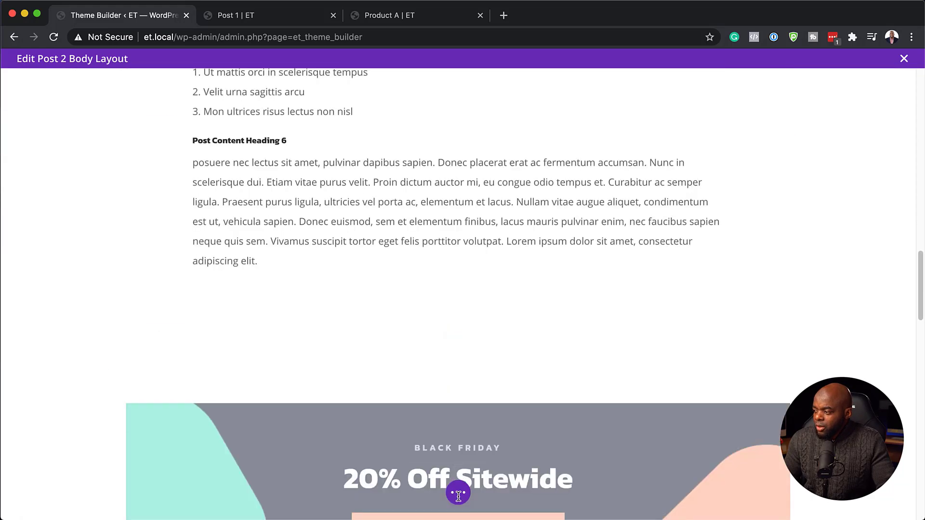
left_click(459, 494)
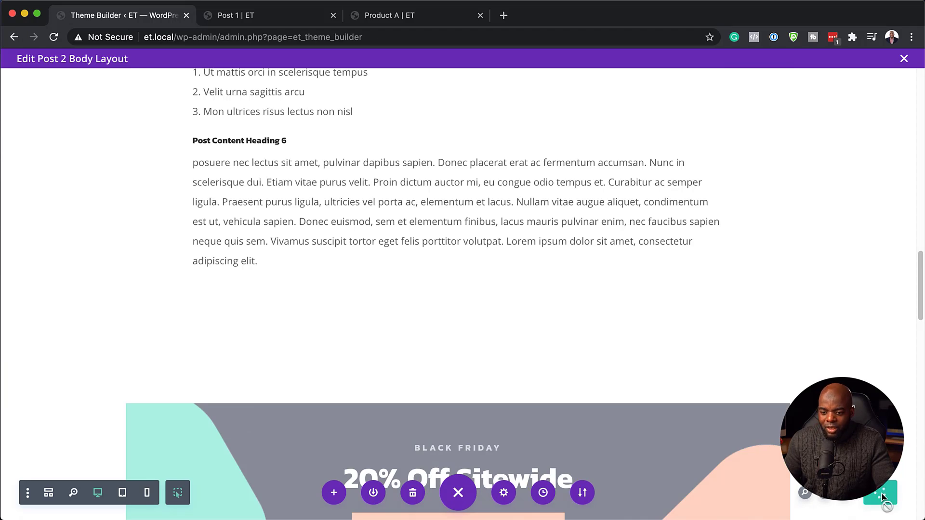
scroll(518, 299, "up", 10)
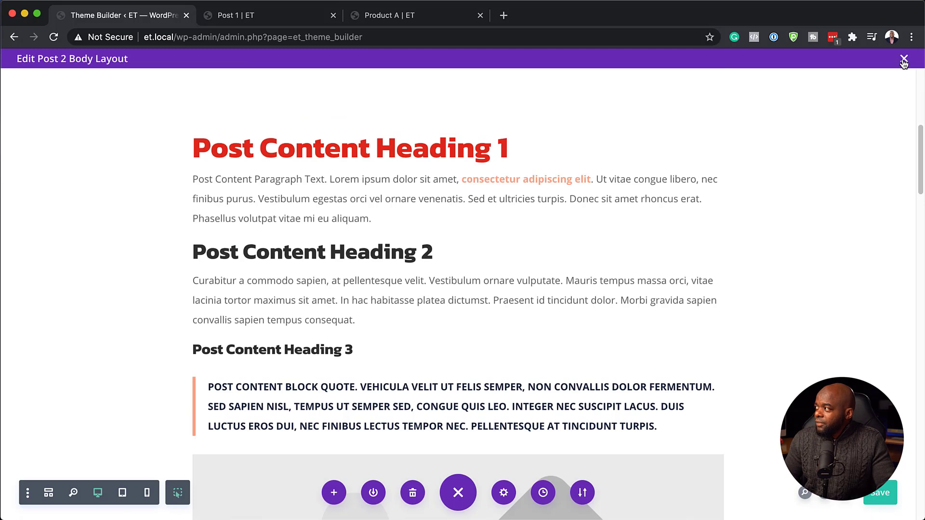
left_click(903, 60)
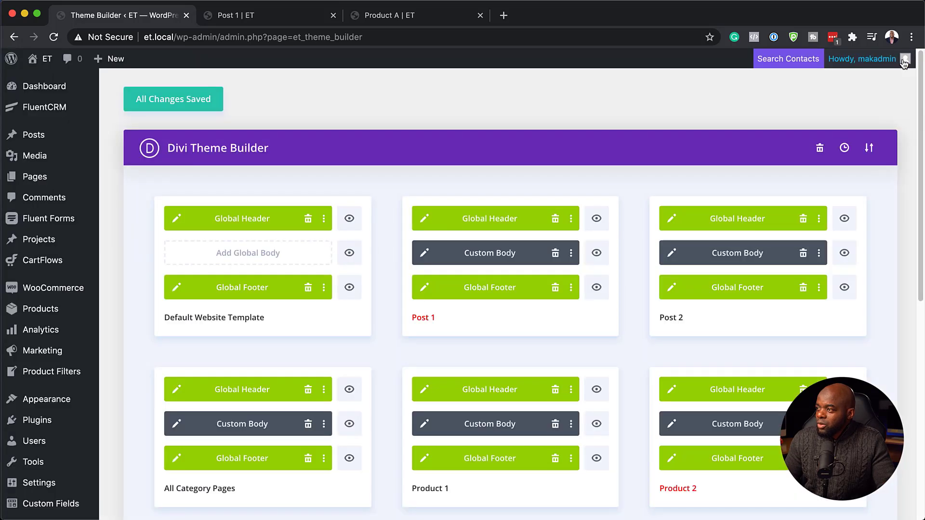
Step: Reload the live Post 1 page and check its title font, the area above Related Posts, the comment form and the footer
left_click(256, 14)
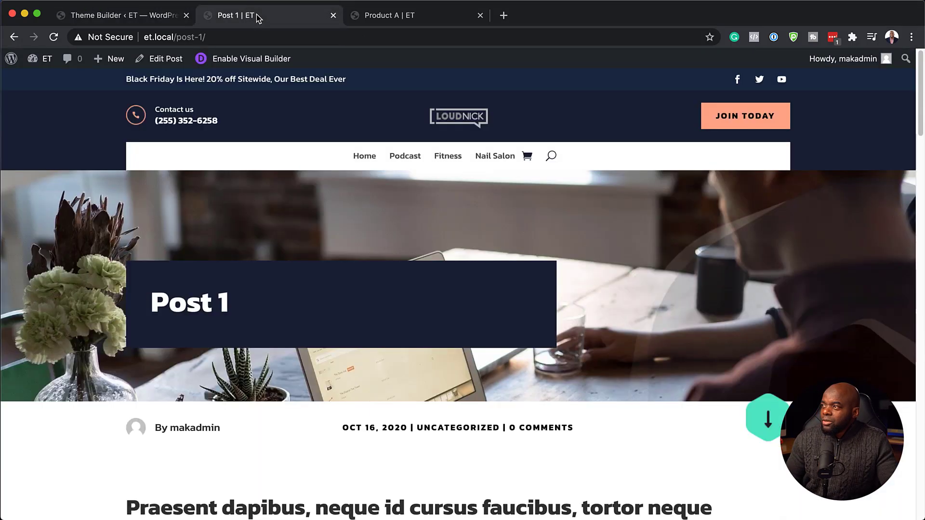
left_click(54, 38)
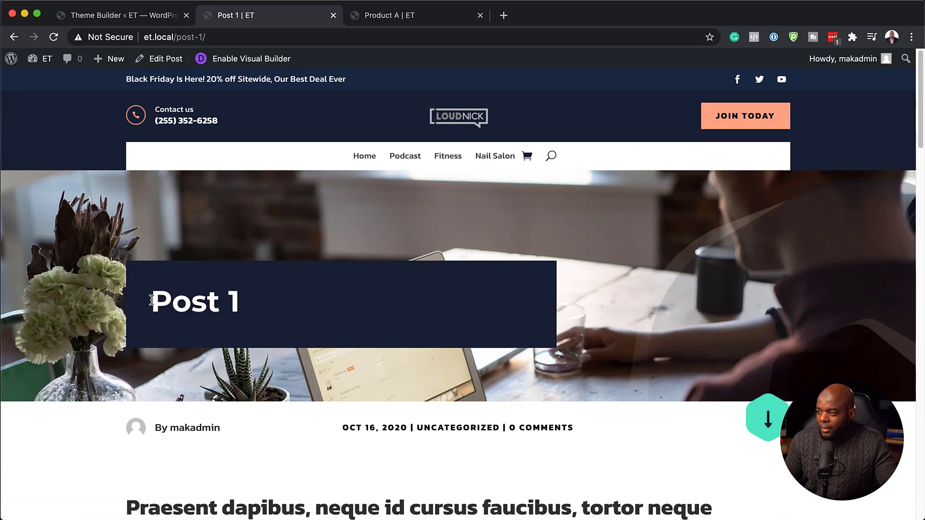
left_click_drag(152, 300, 231, 304)
left_click(236, 304)
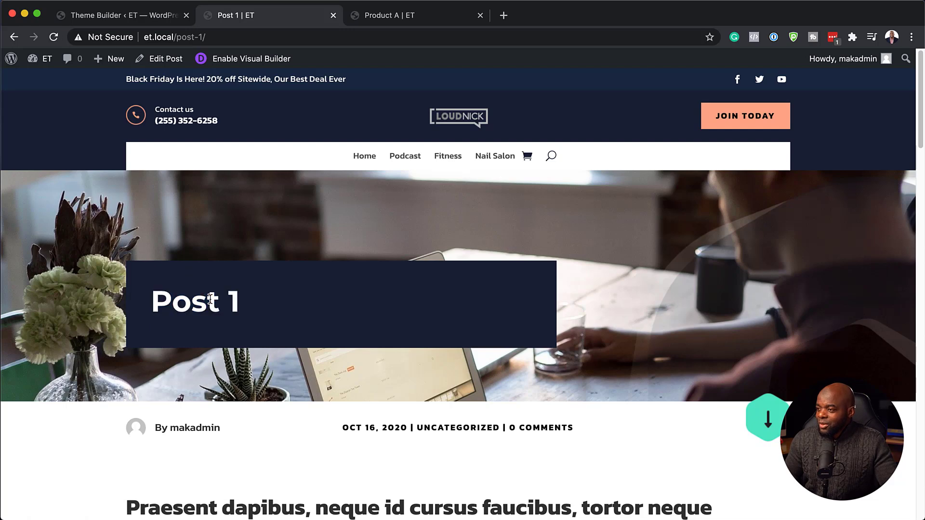
scroll(128, 324, "down", 10)
scroll(128, 327, "down", 10)
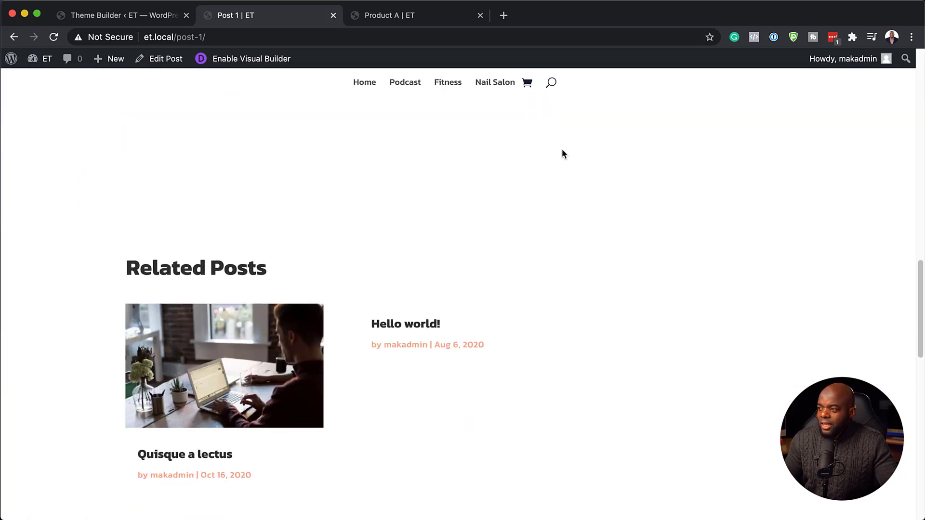
scroll(120, 248, "down", 9)
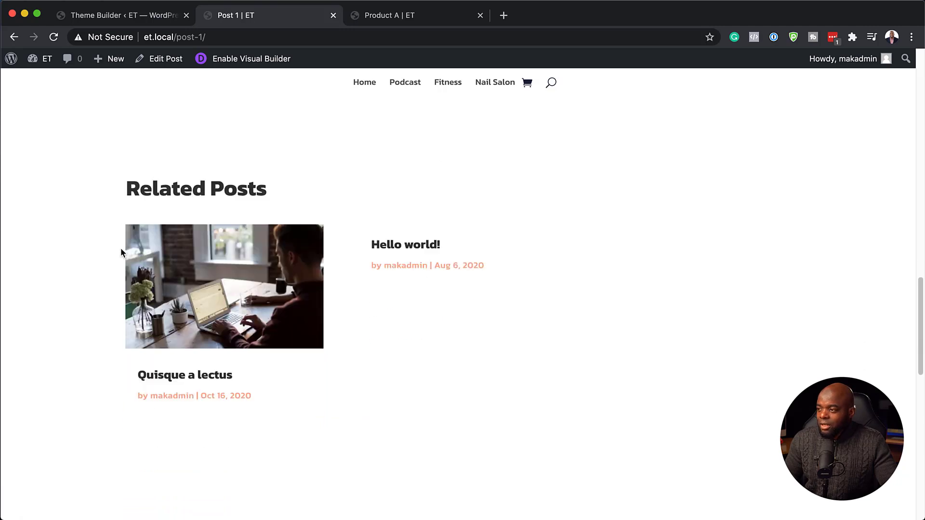
scroll(121, 248, "down", 7)
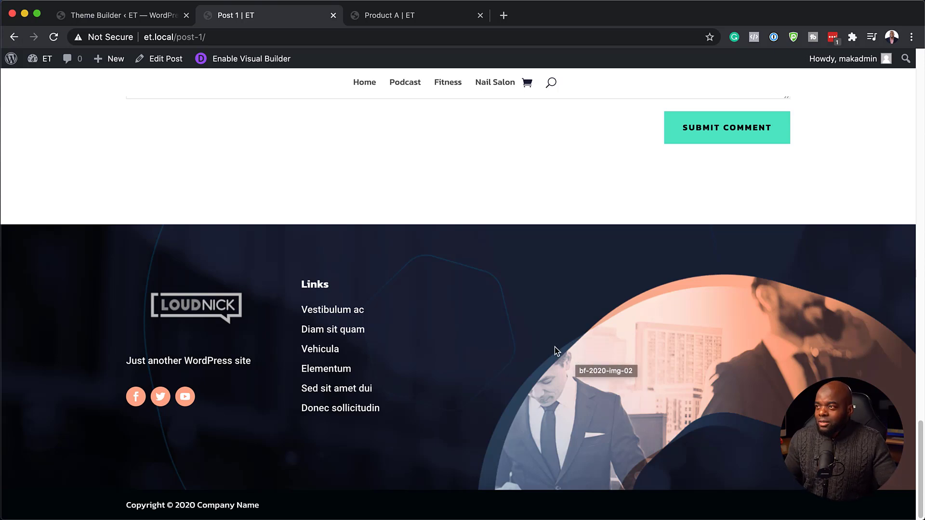
Step: Open the Theme Builder's global footer layout for editing and delete the large image module beside the Links column
left_click(154, 15)
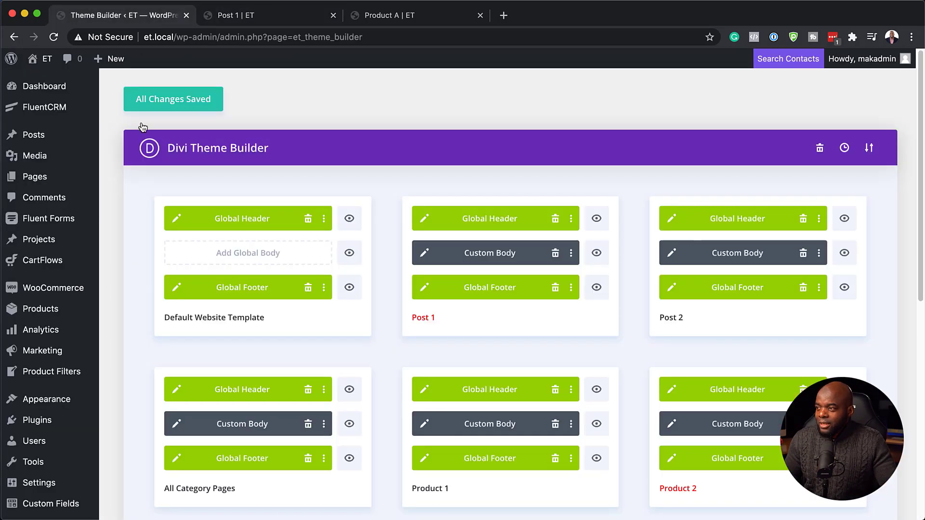
left_click(176, 288)
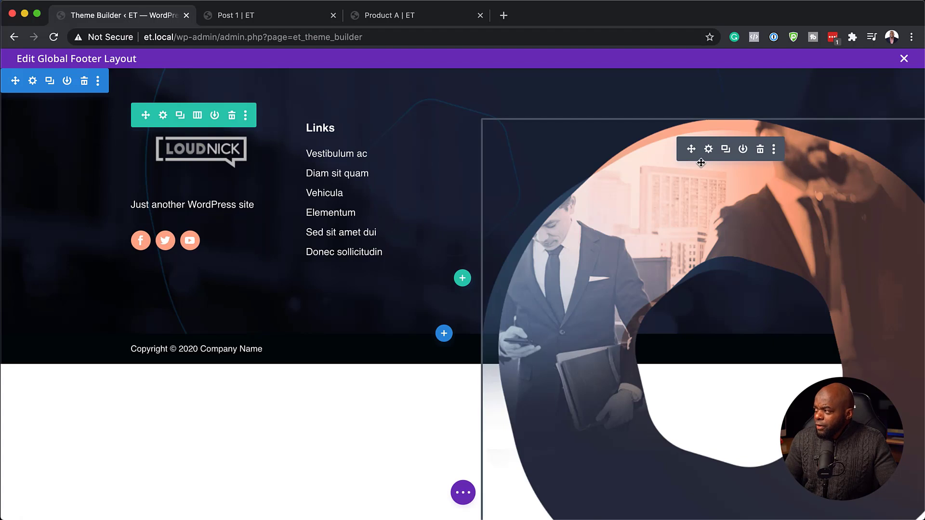
left_click(760, 150)
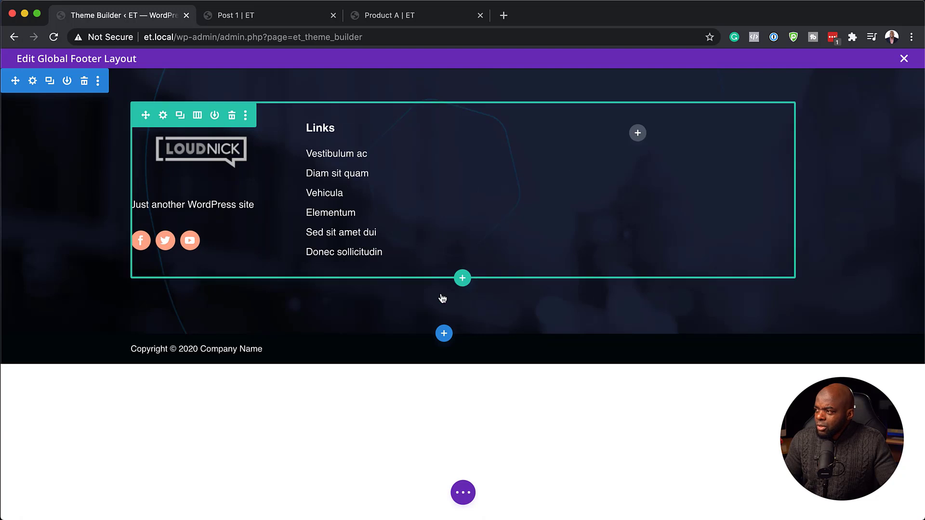
Step: Remove the background image from the footer section that holds the logo and Links columns
left_click(33, 83)
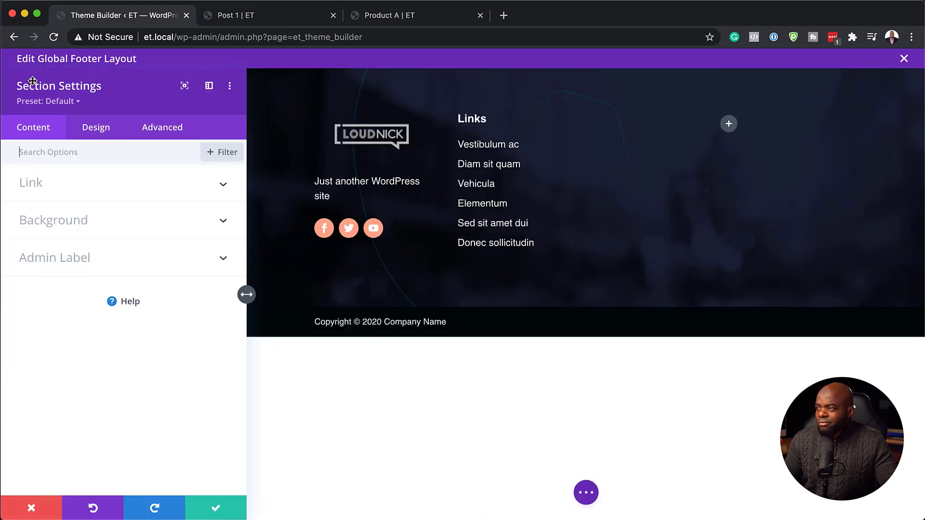
left_click(90, 227)
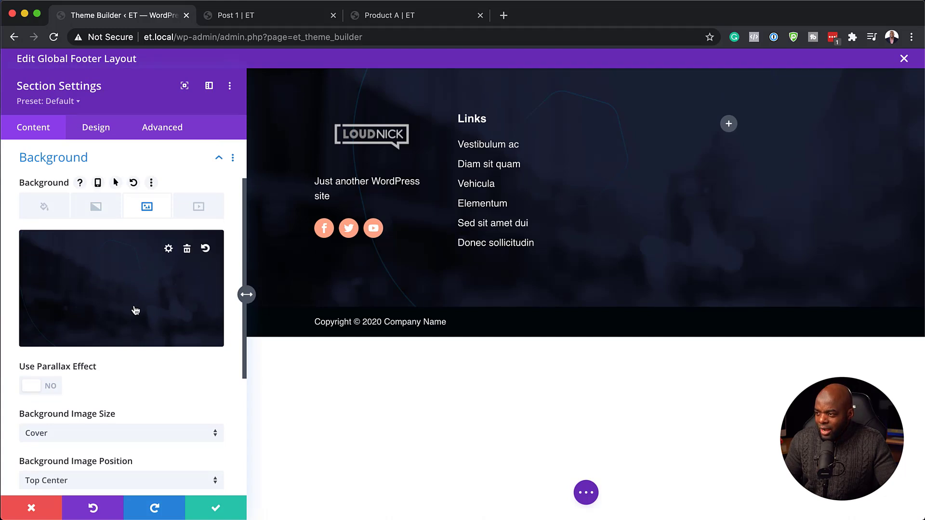
scroll(128, 286, "down", 8)
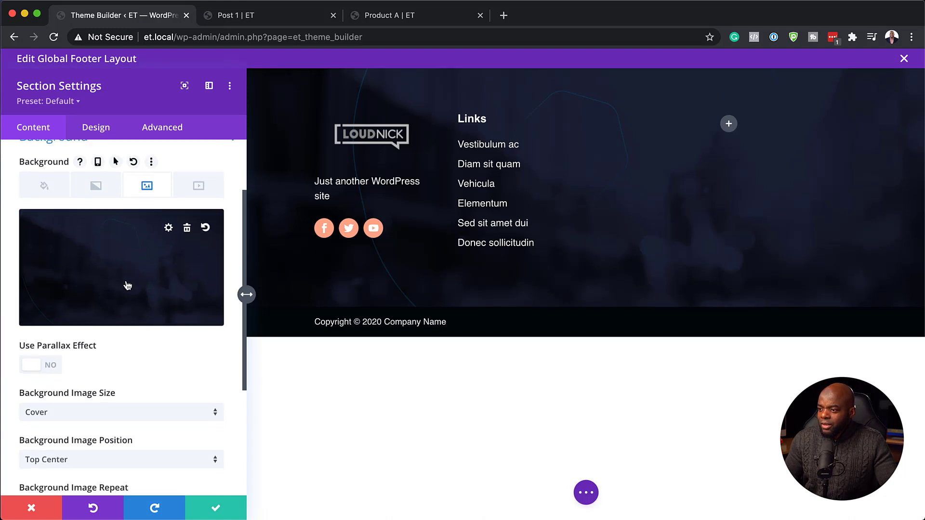
scroll(128, 284, "up", 7)
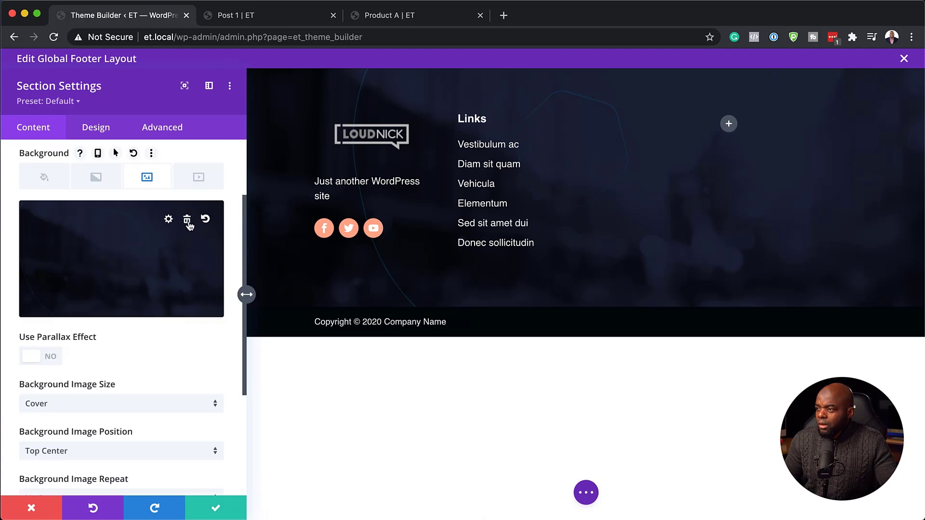
left_click(187, 221)
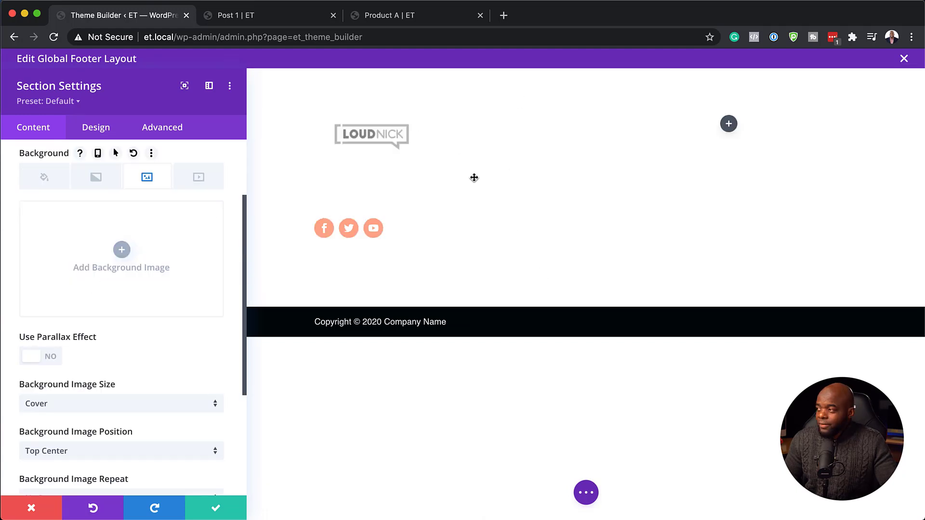
Step: Set the footer section's background color to black
scroll(170, 348, "down", 7)
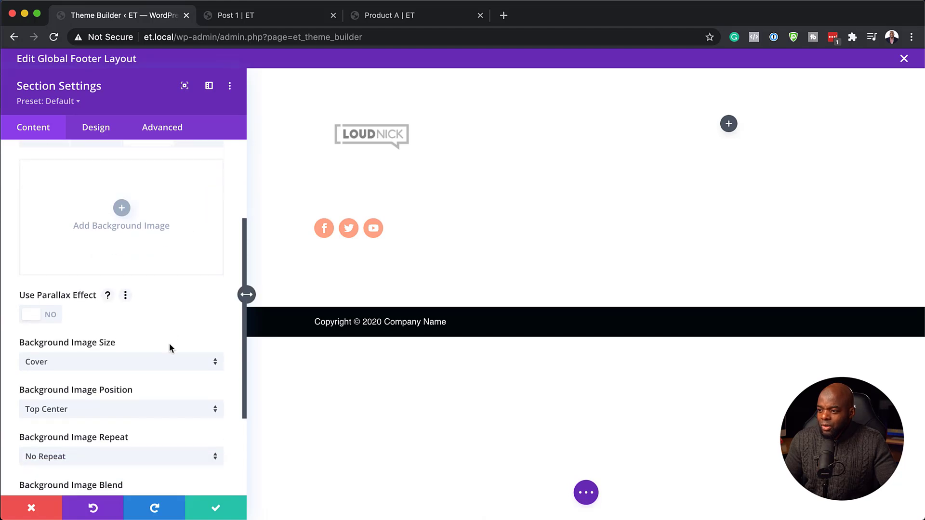
scroll(169, 345, "up", 10)
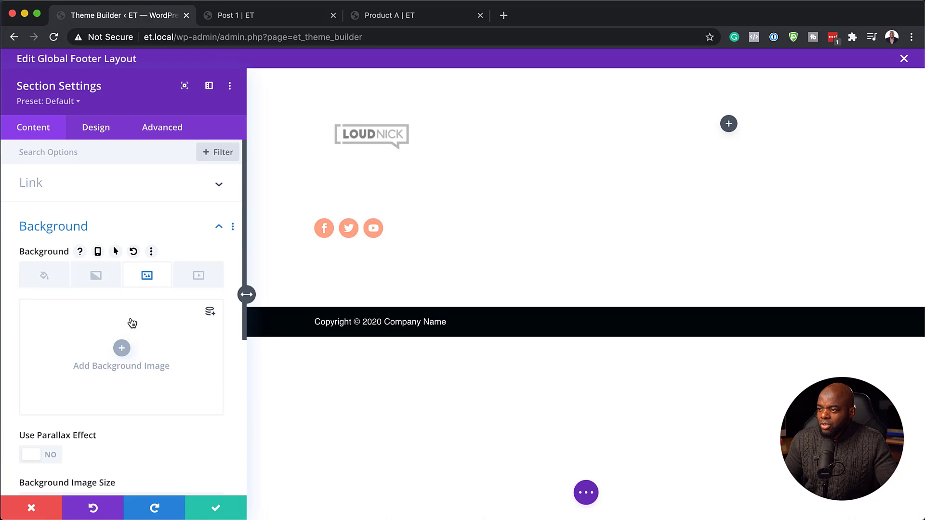
left_click(43, 279)
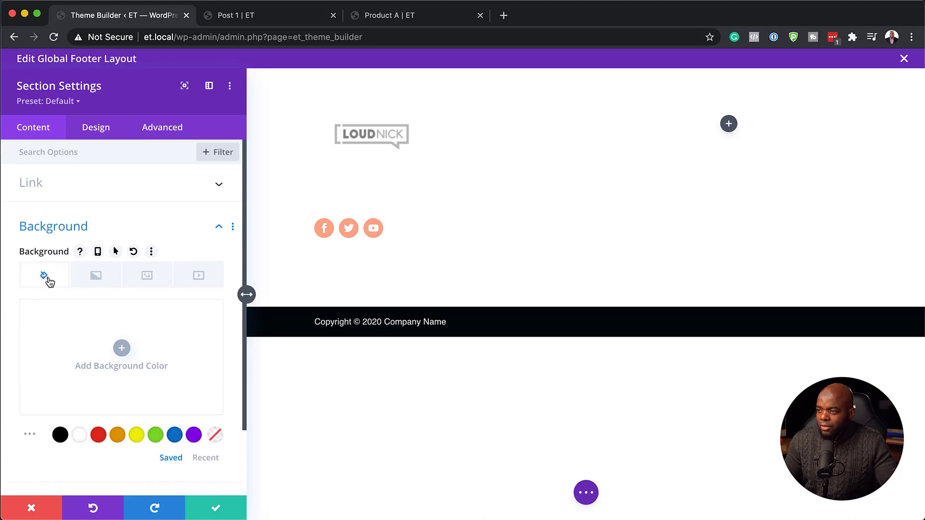
left_click(63, 434)
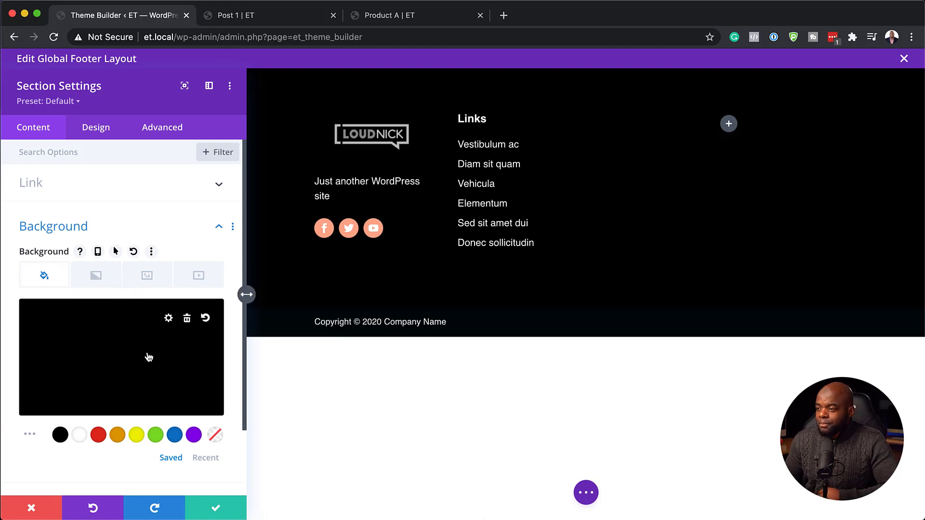
Step: Try a dark grey background color for the footer section that holds the logo and Links columns
left_click(117, 357)
left_click_drag(57, 395, 10, 395)
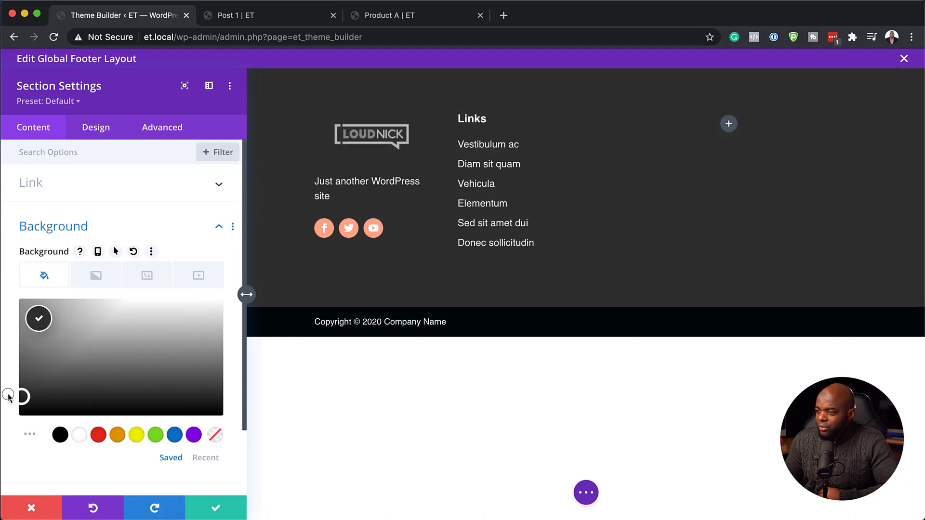
left_click(39, 318)
Step: Set the footer section's background color to the very dark blue #001b28 and save the section settings
left_click(174, 435)
left_click(145, 393)
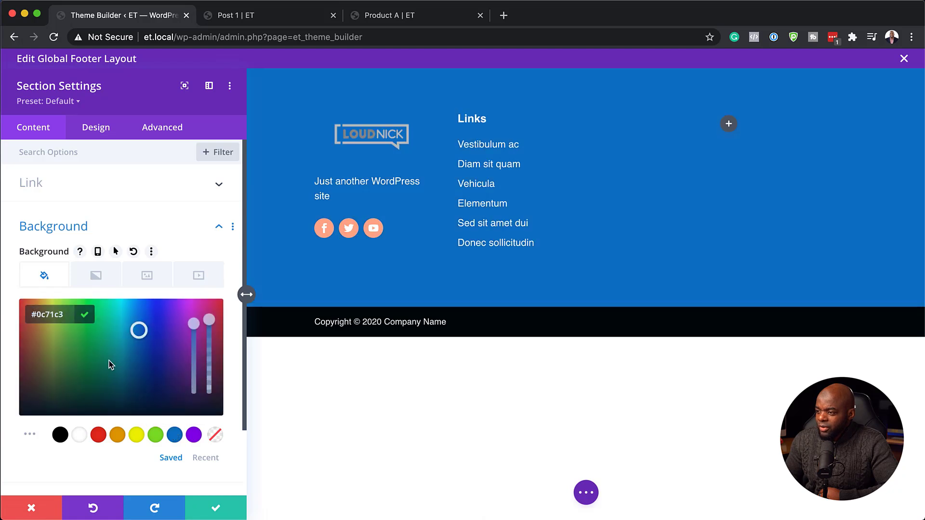
left_click_drag(139, 333, 135, 401)
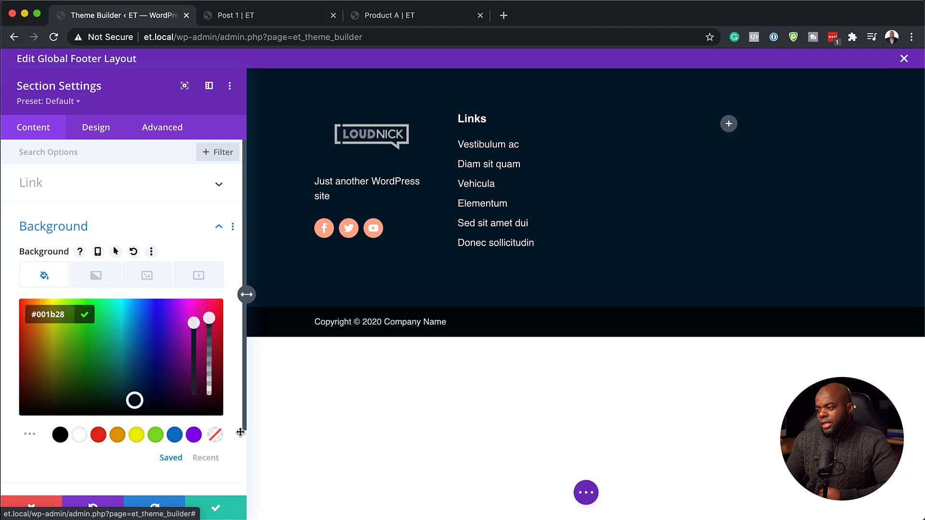
left_click(215, 508)
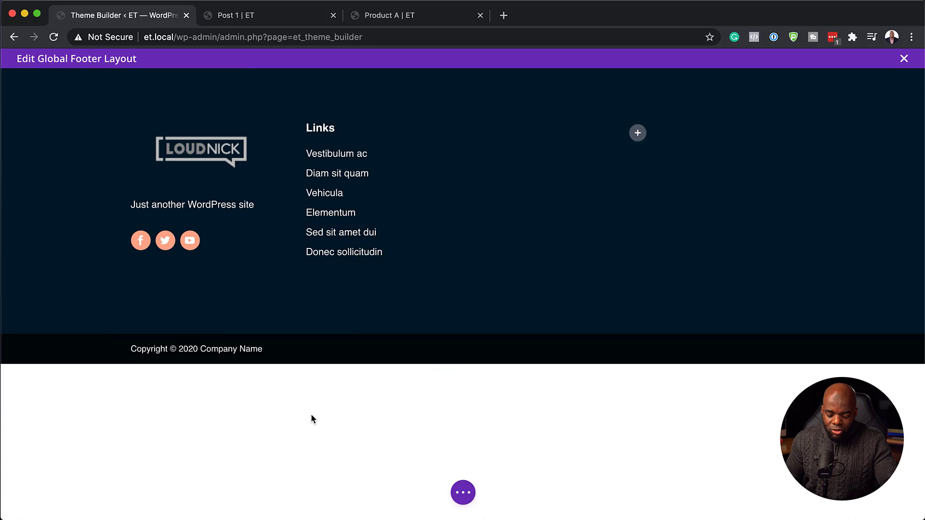
Step: Save the global footer layout, return to the template overview and save the Theme Builder changes
left_click(465, 493)
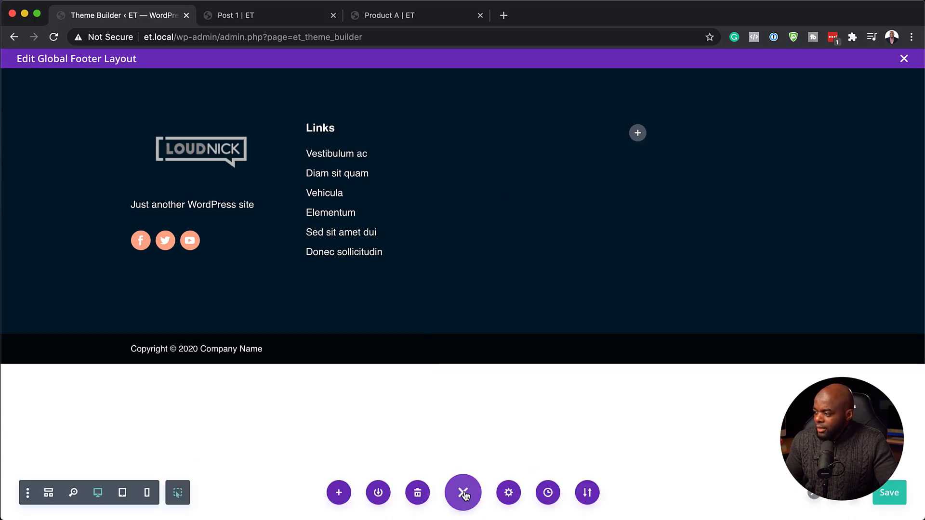
left_click(892, 495)
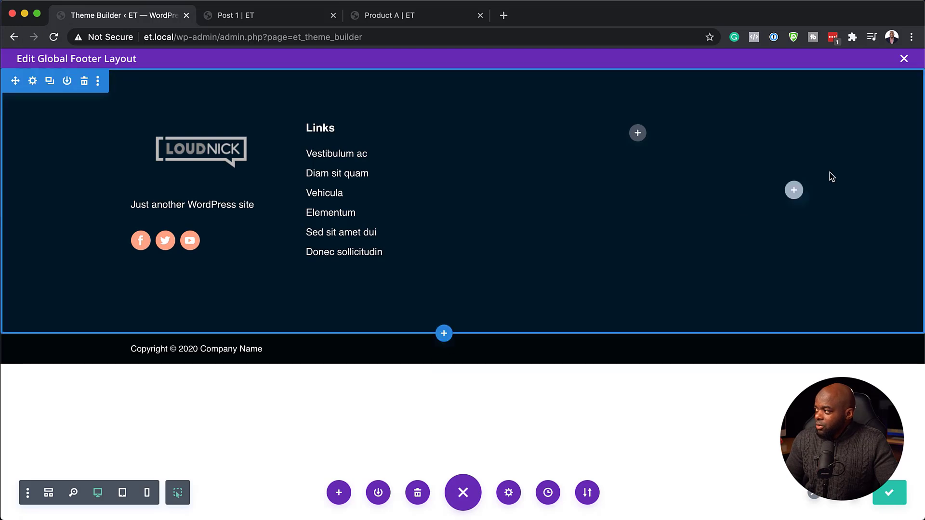
left_click(905, 59)
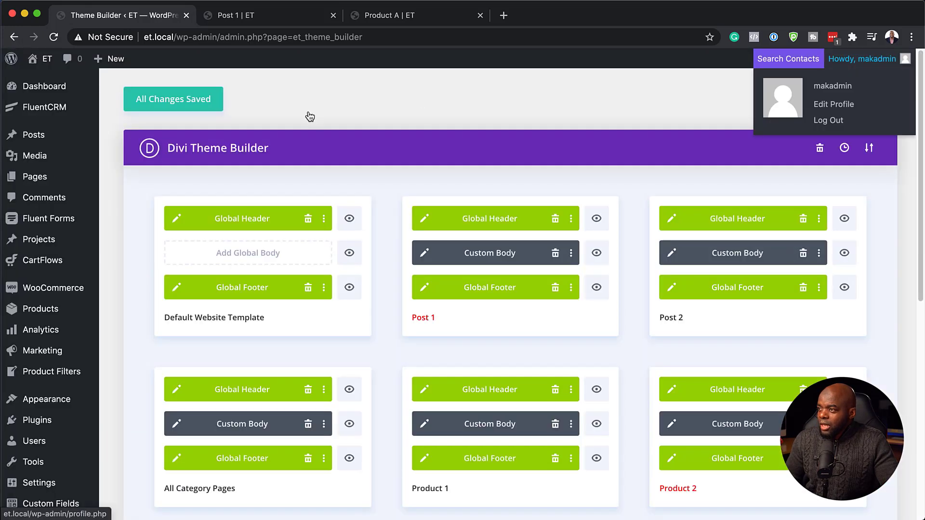
left_click(281, 15)
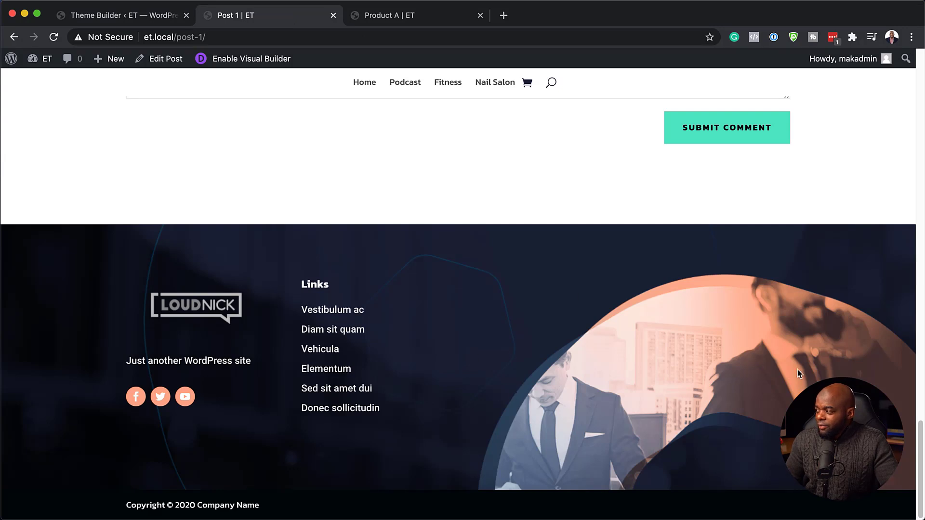
left_click(146, 16)
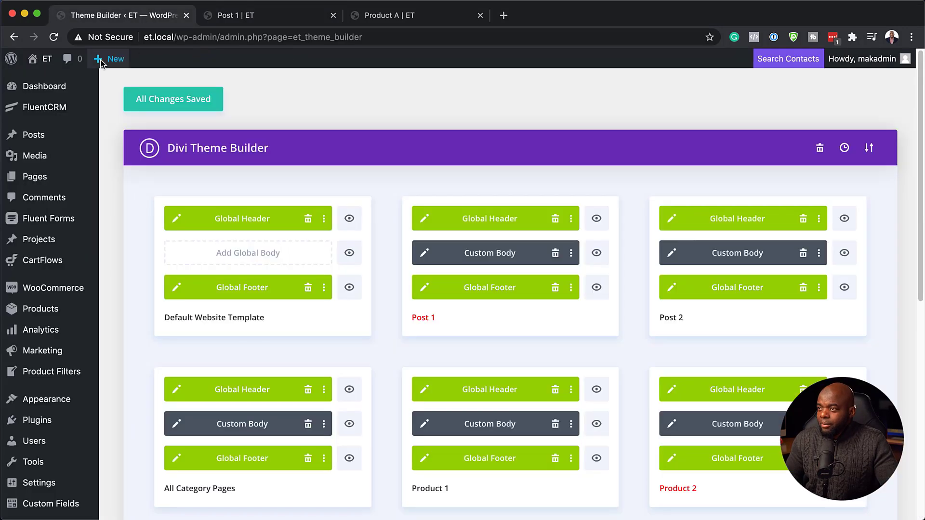
left_click(161, 101)
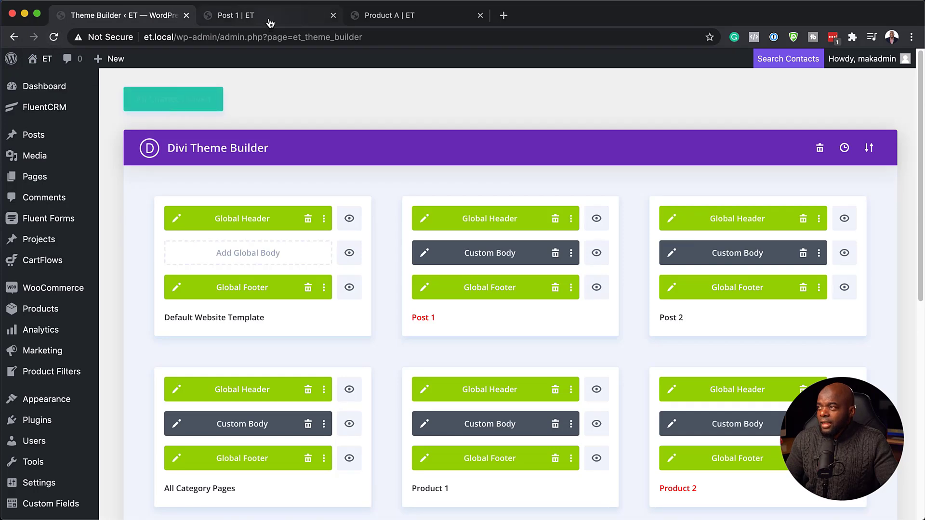
Step: Check the updated footer on the live Post 1 page and look back over the page up to its header
left_click(269, 19)
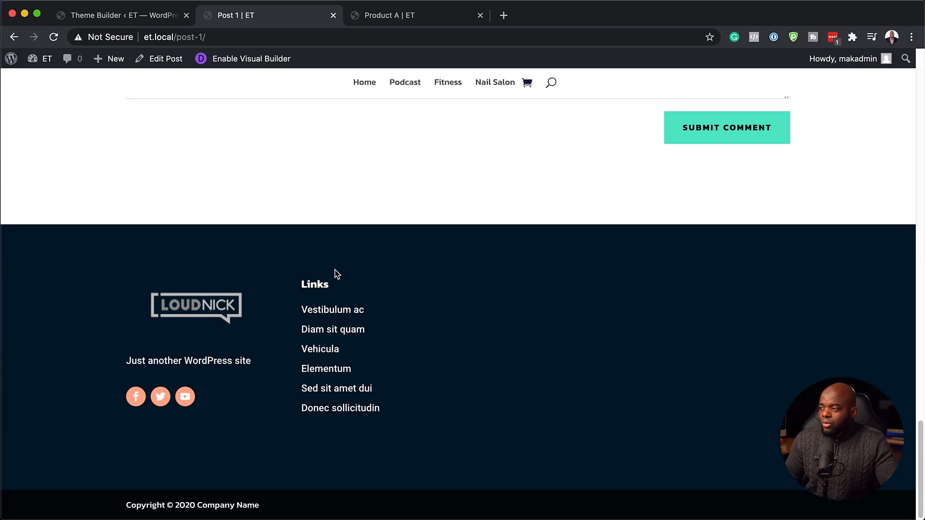
scroll(507, 316, "up", 20)
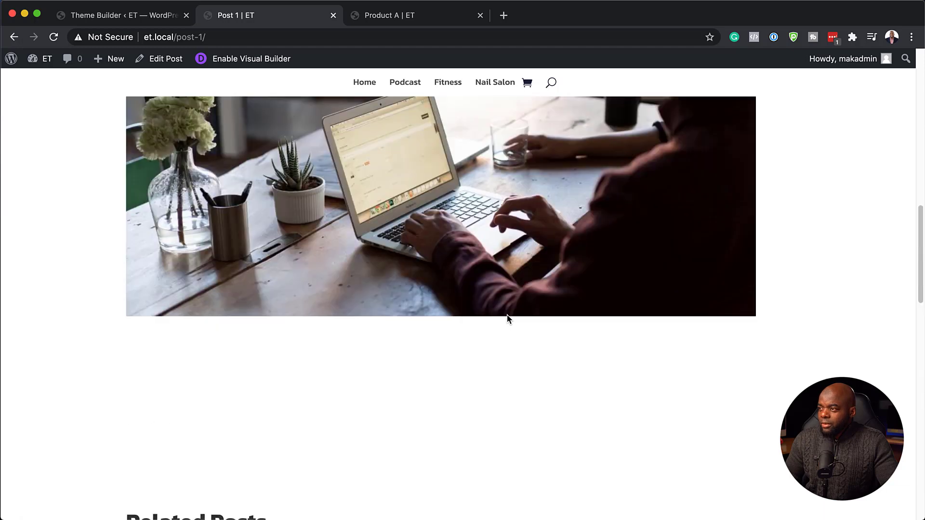
scroll(506, 316, "up", 8)
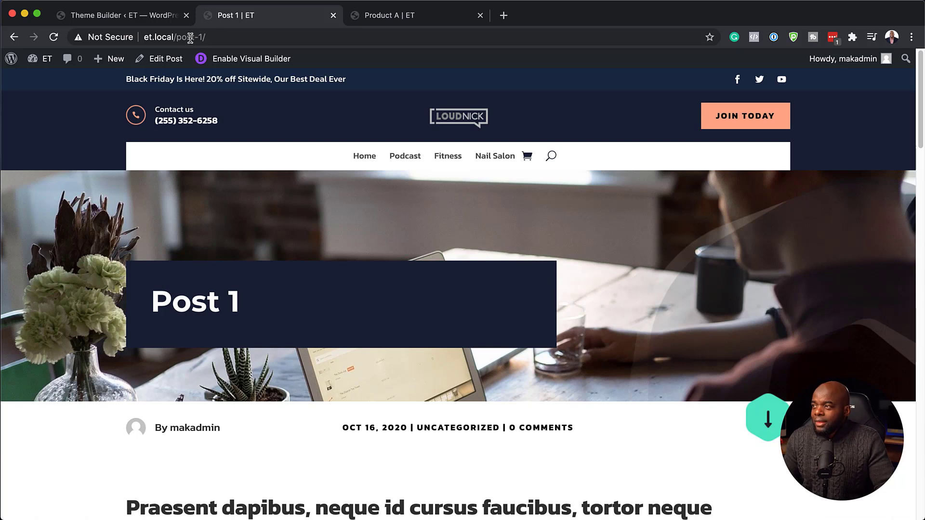
Step: Load the nonexistent address et.local/poseeee on the live site and look over the 404 page design
left_click_drag(191, 37, 206, 37)
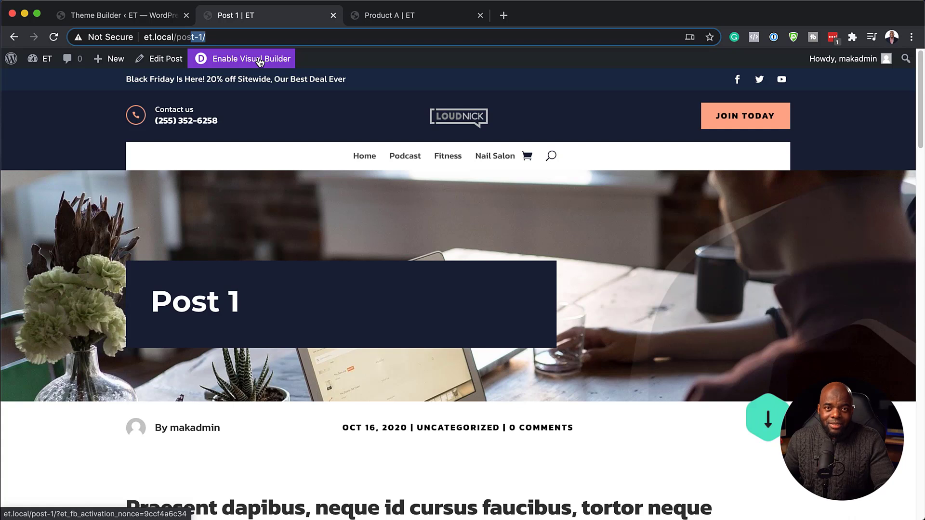
type("eeee")
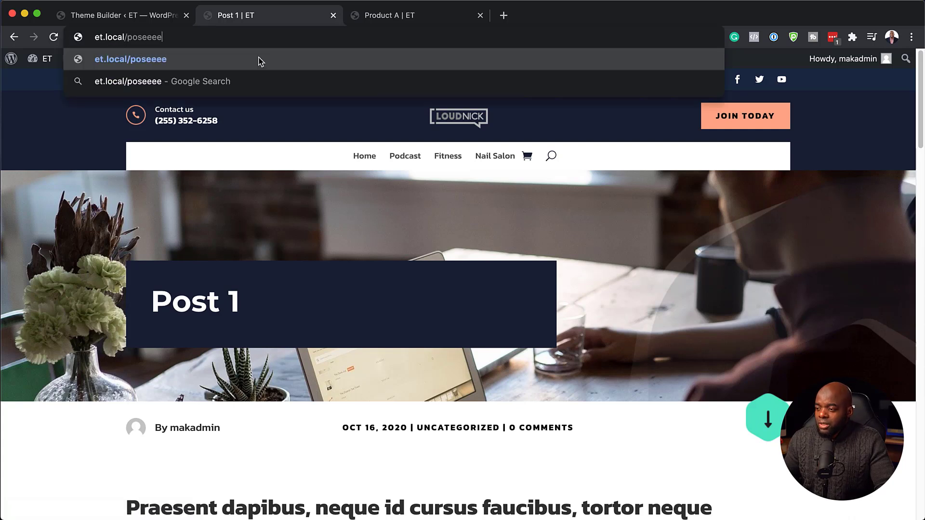
key("Return")
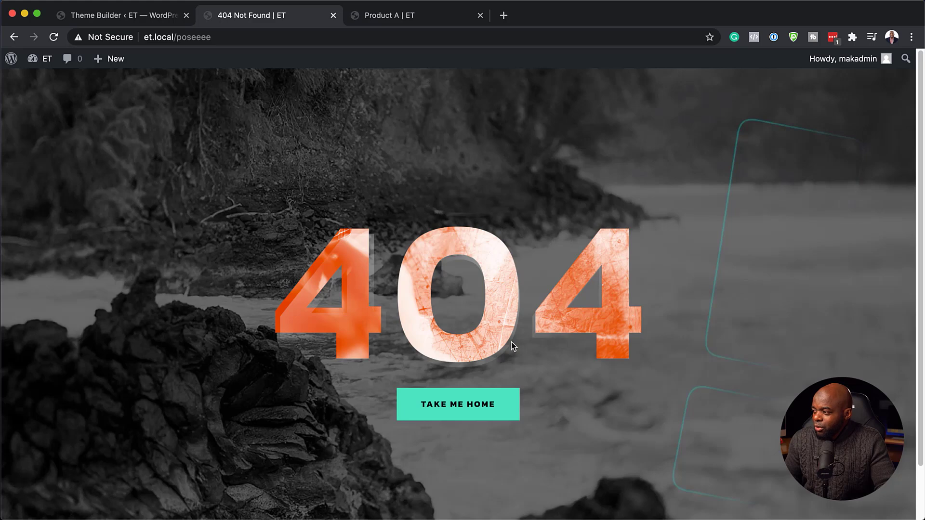
scroll(511, 341, "down", 2)
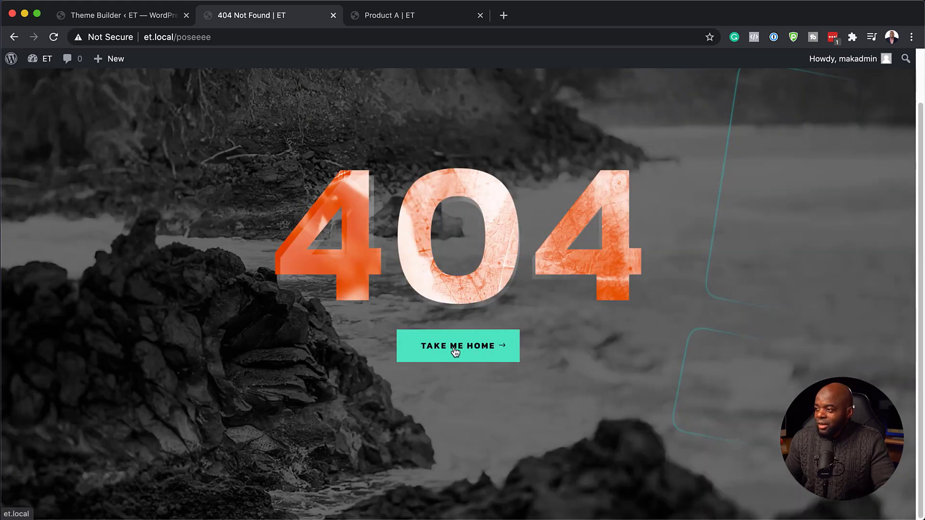
scroll(440, 342, "up", 2)
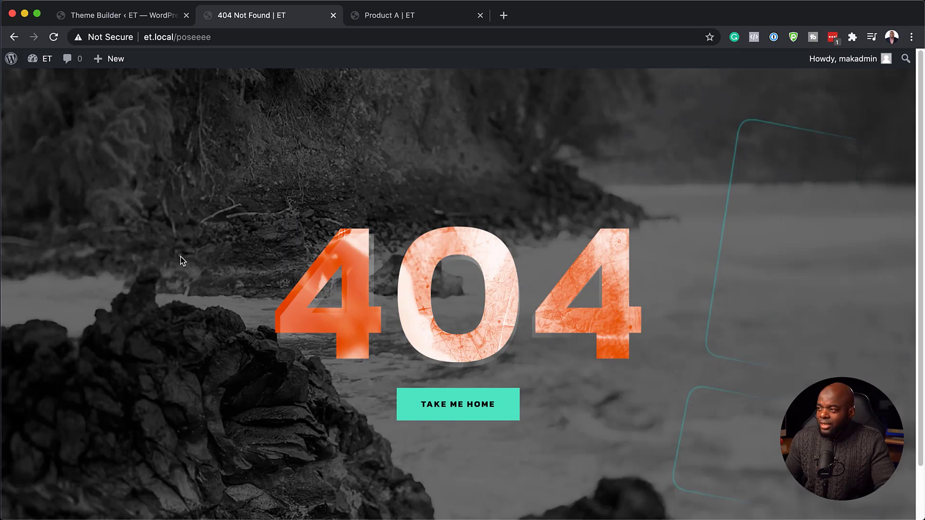
Step: Open the 404 Page template's custom body layout for editing and bring up its section's background settings
left_click(141, 17)
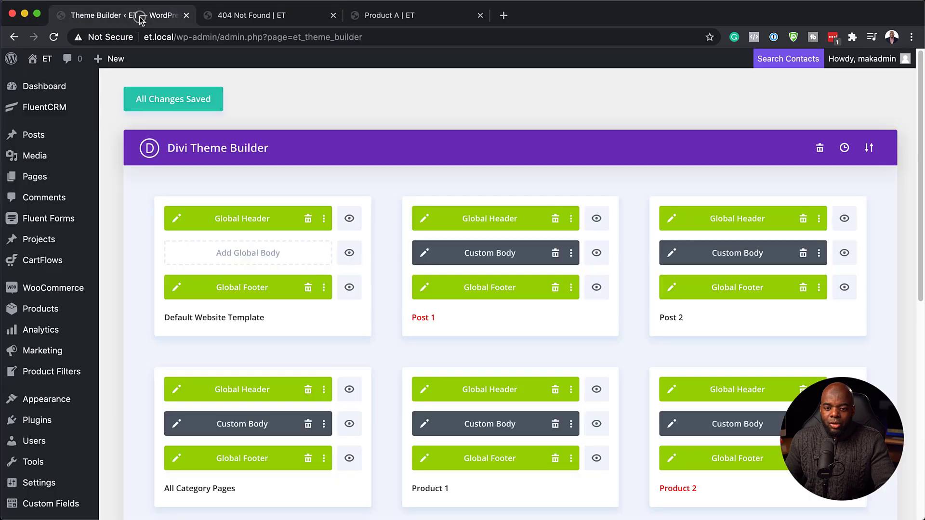
scroll(328, 274, "down", 6)
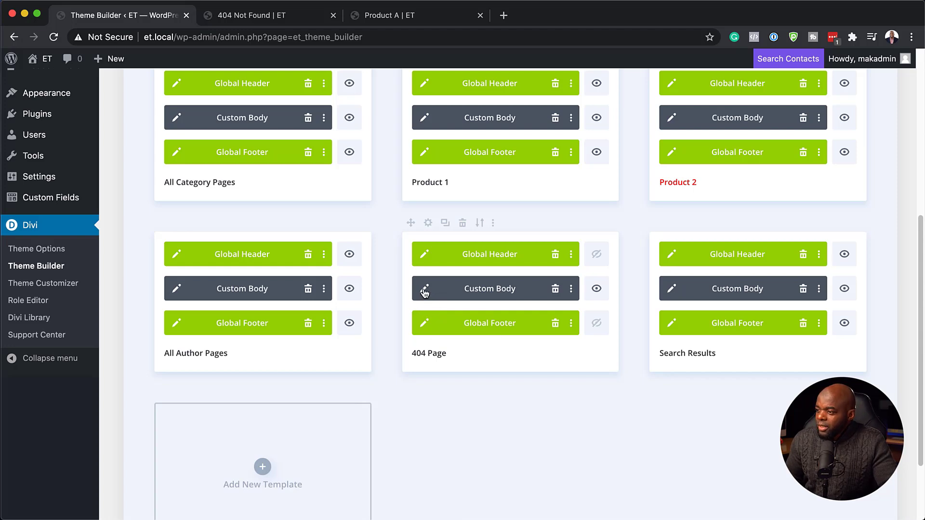
left_click(425, 289)
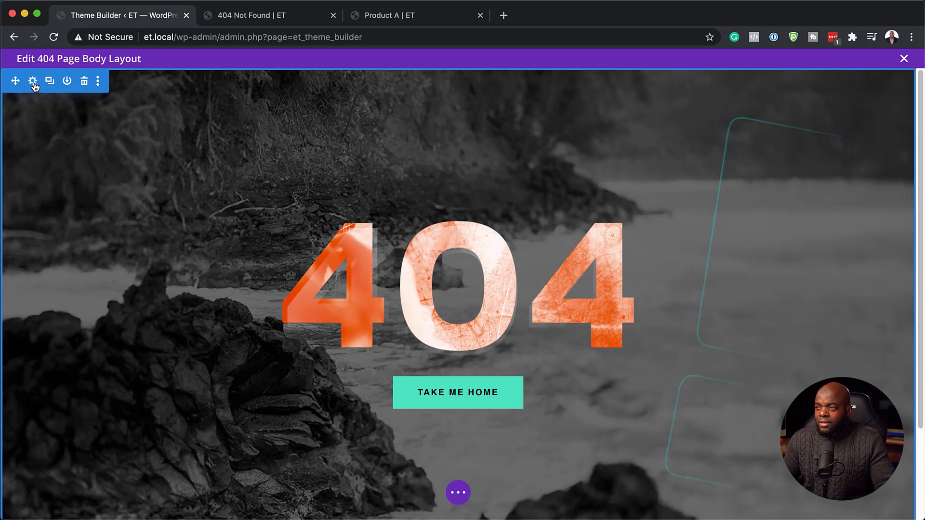
left_click(33, 82)
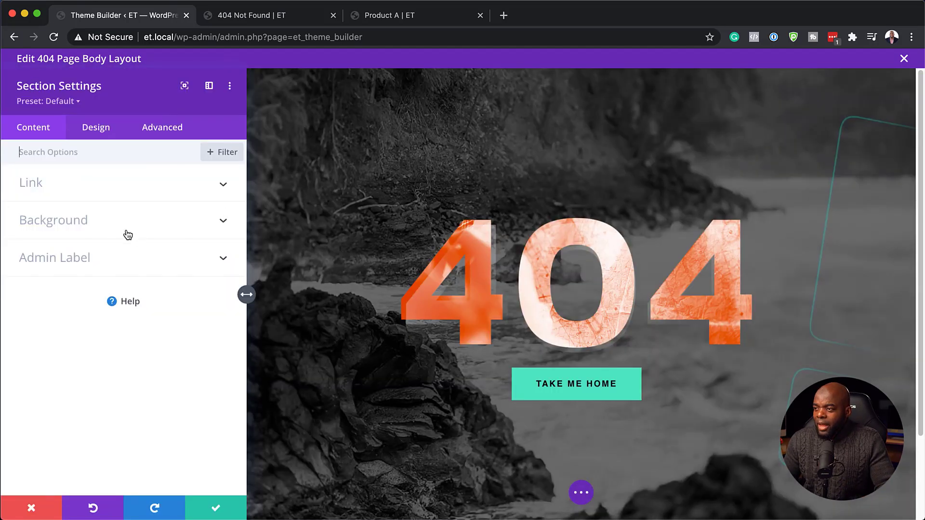
left_click(111, 229)
Step: Replace the 404 section's background image with the blurred city street photo business-07.jpg from the media library
mouse_move(209, 340)
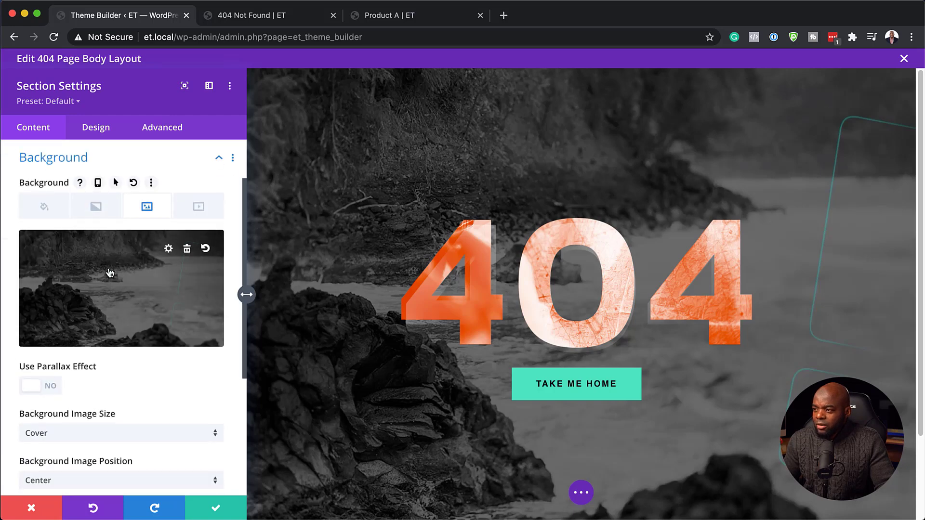
left_click(118, 292)
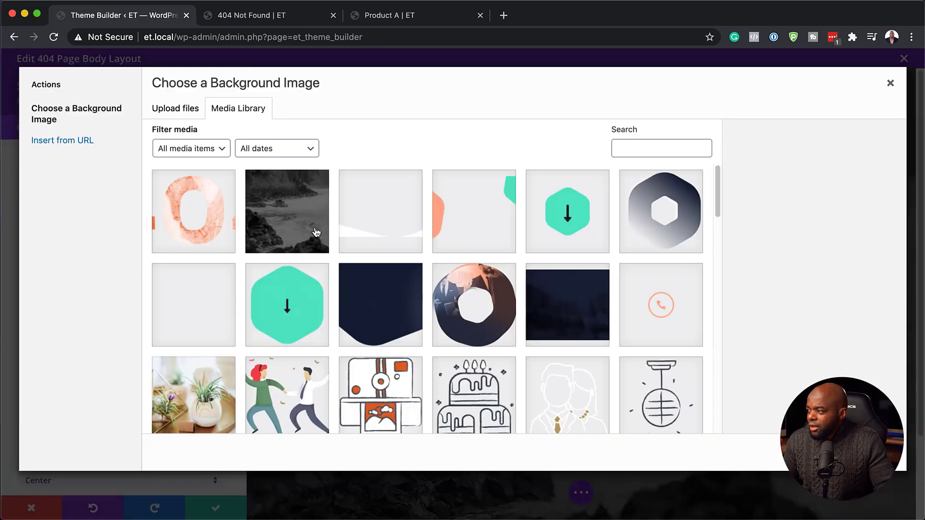
scroll(318, 226, "down", 2)
scroll(321, 224, "down", 10)
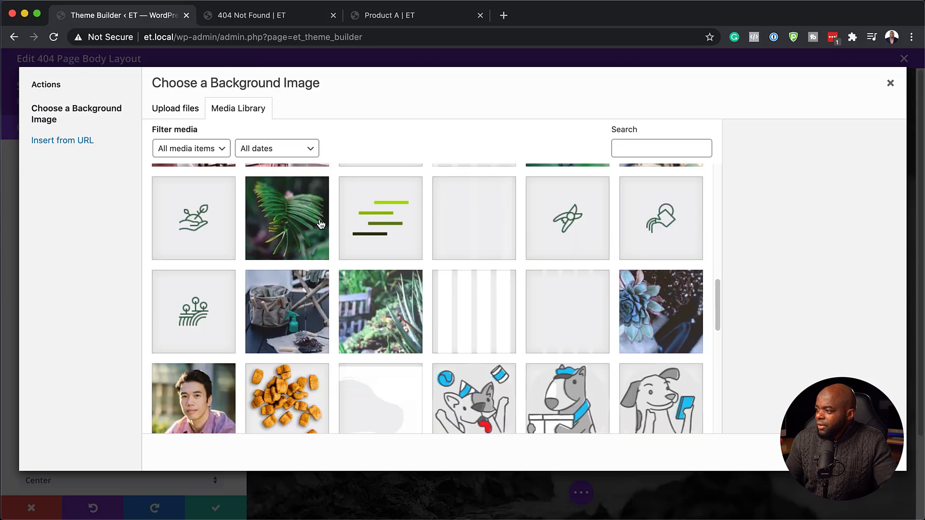
scroll(318, 231, "down", 1)
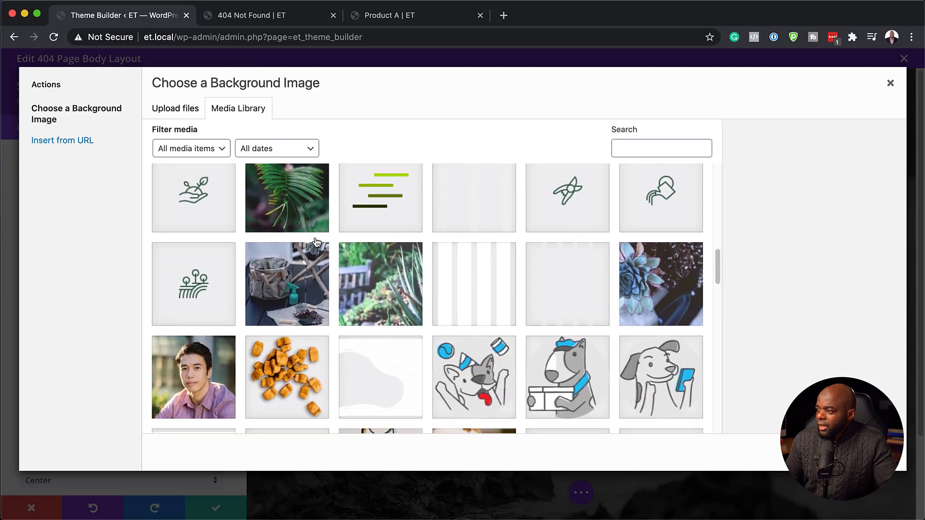
left_click(297, 277)
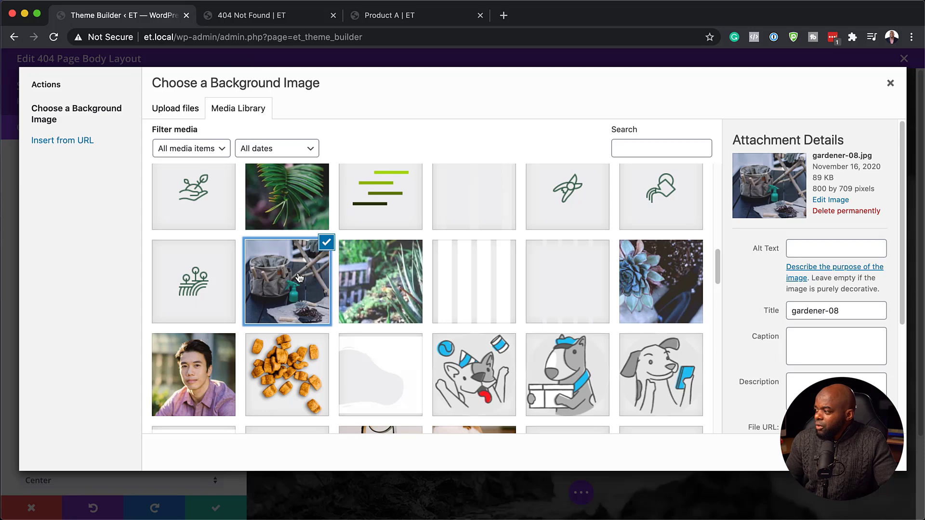
scroll(299, 277, "down", 7)
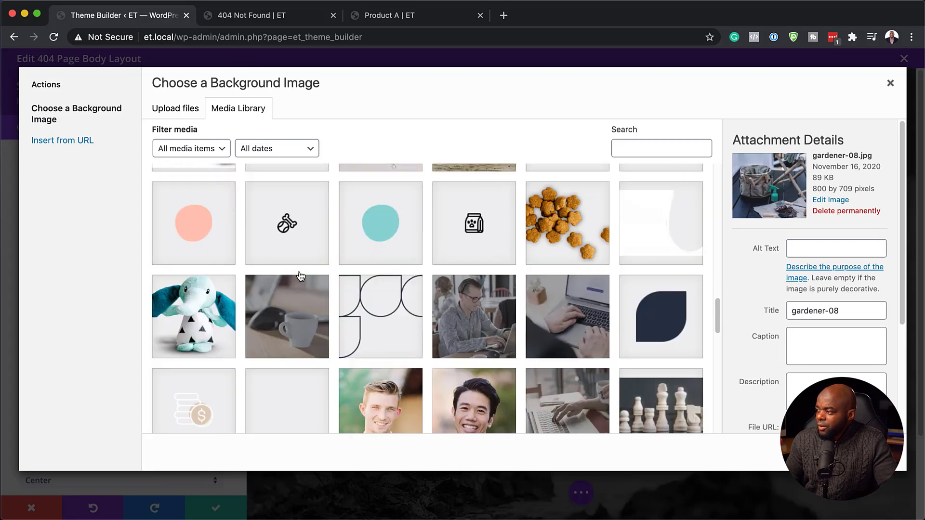
scroll(301, 274, "down", 3)
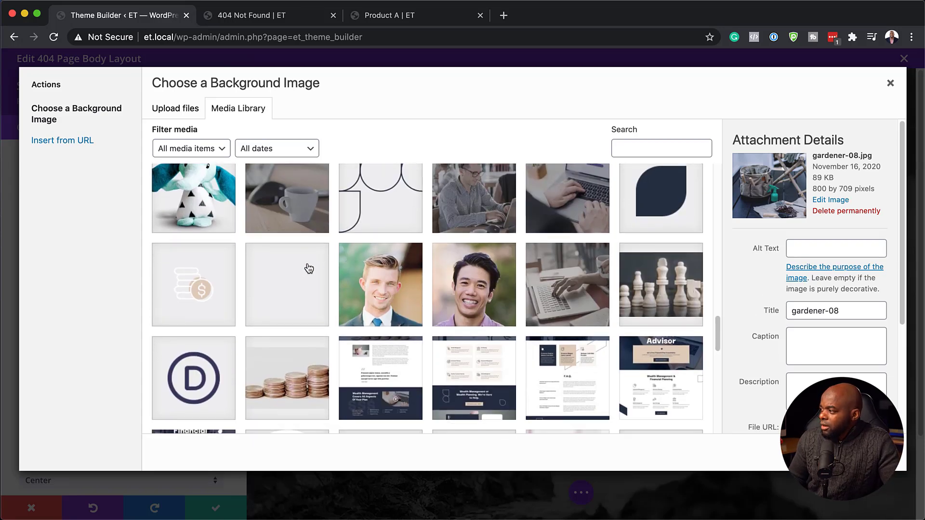
left_click(554, 289)
scroll(554, 289, "down", 10)
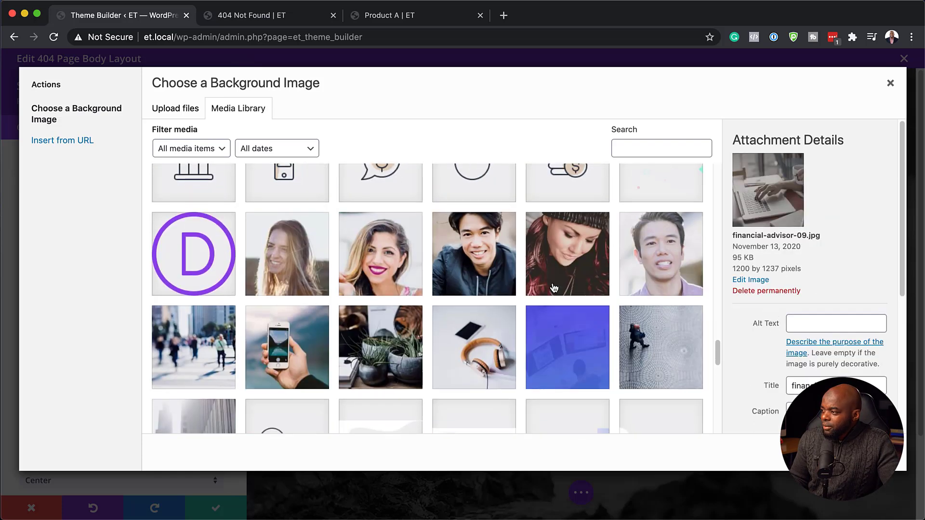
scroll(554, 288, "down", 1)
left_click(206, 290)
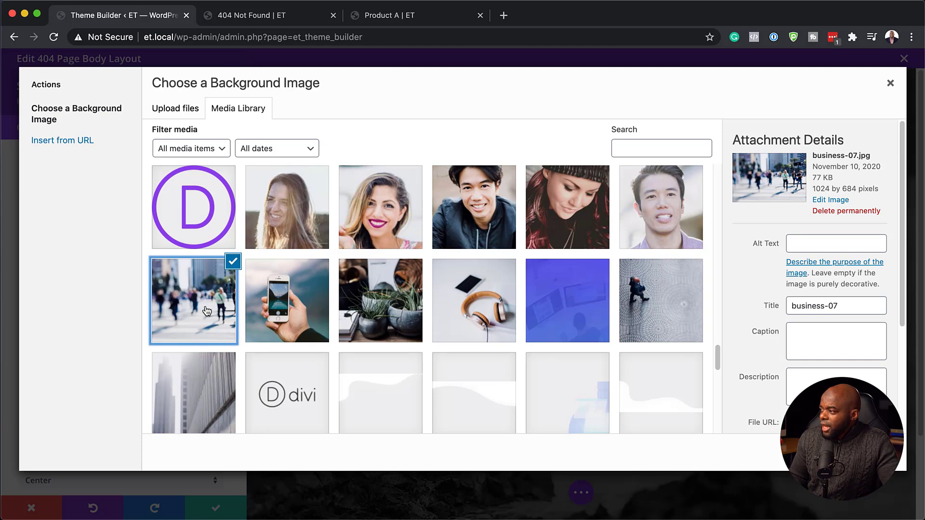
scroll(375, 307, "down", 6)
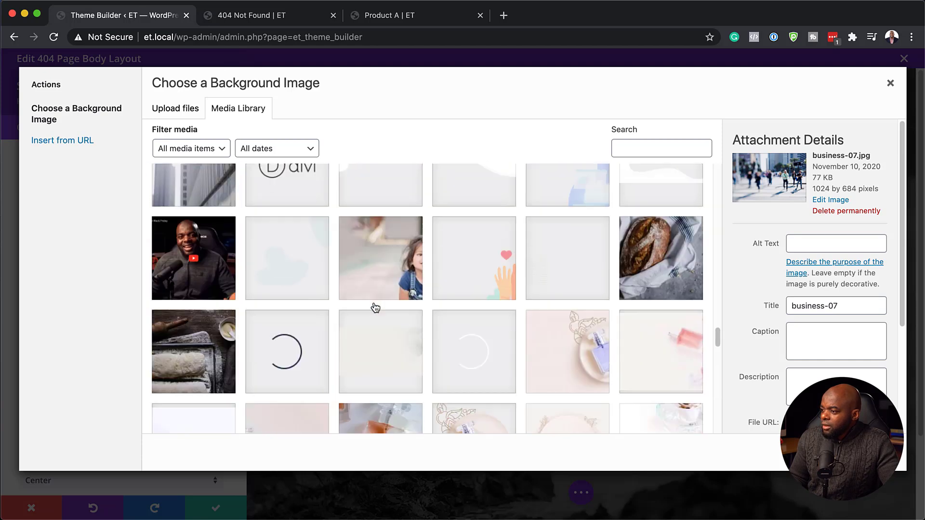
scroll(375, 308, "down", 10)
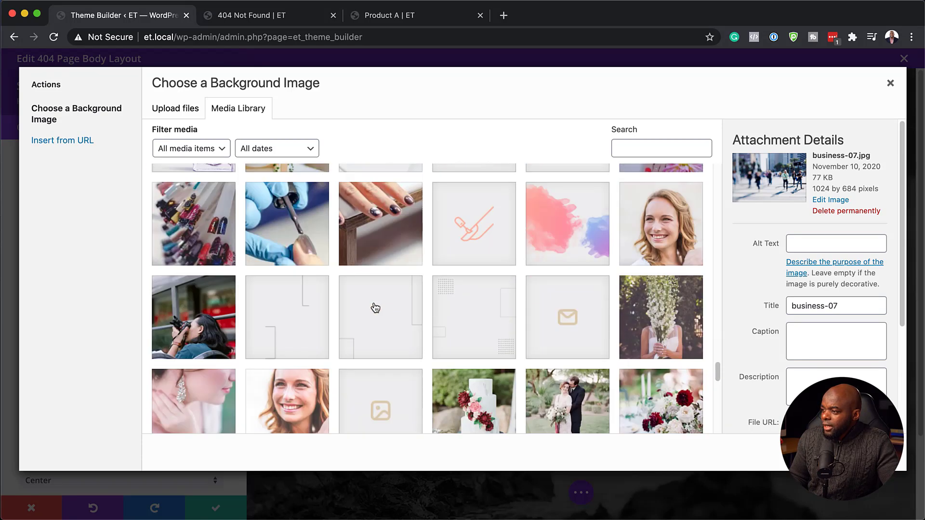
scroll(376, 308, "up", 10)
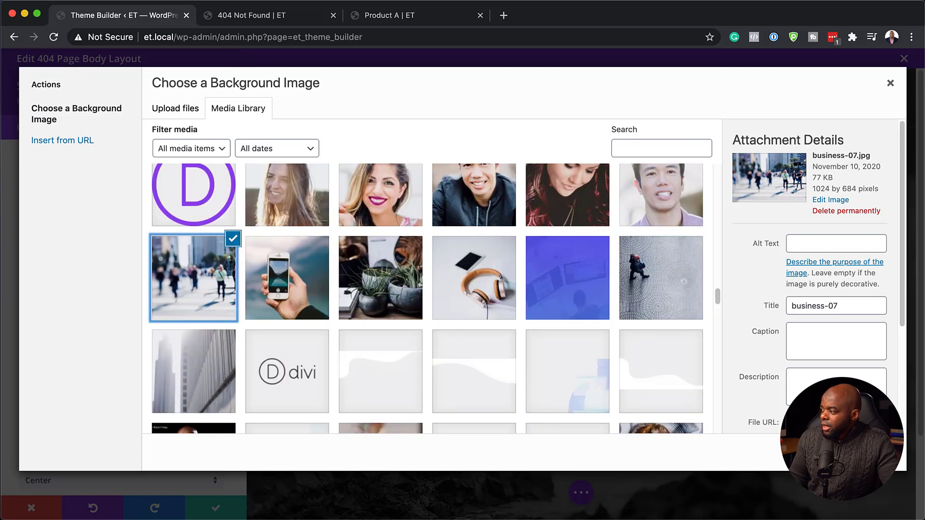
left_click(852, 452)
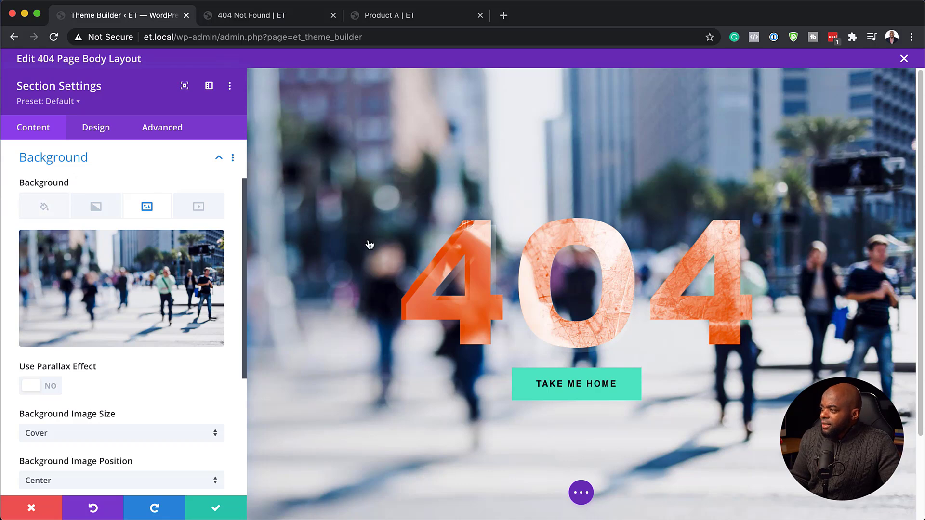
Step: Add solid black #000000 as the 404 section's background color behind the street photo
scroll(378, 295, "down", 3)
scroll(378, 295, "up", 3)
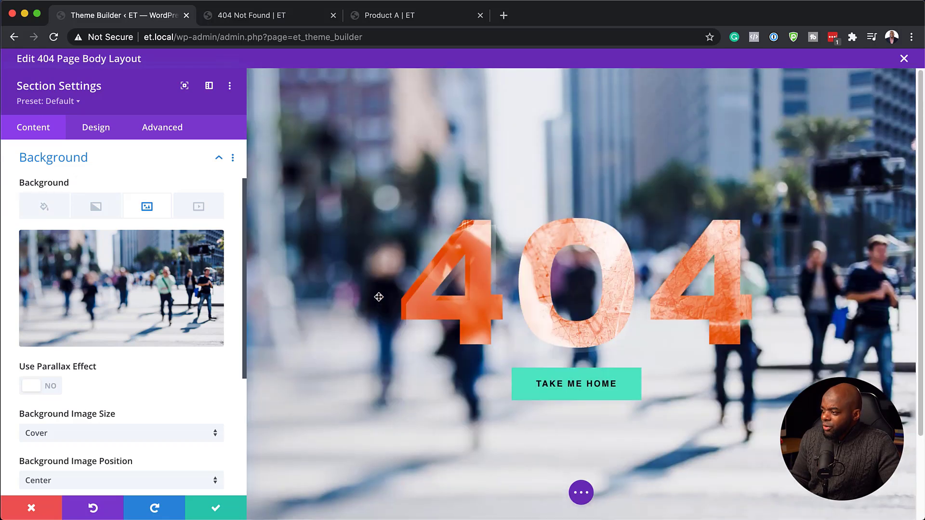
left_click(48, 209)
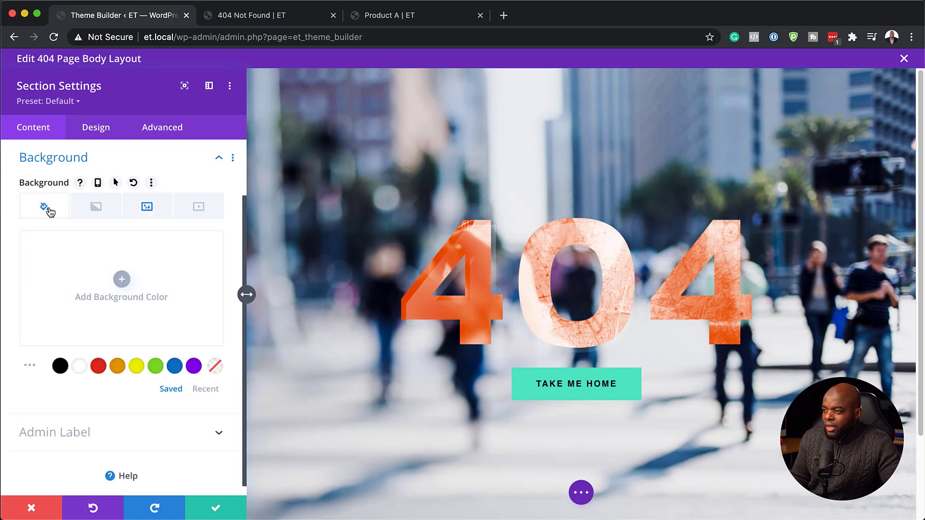
left_click(61, 367)
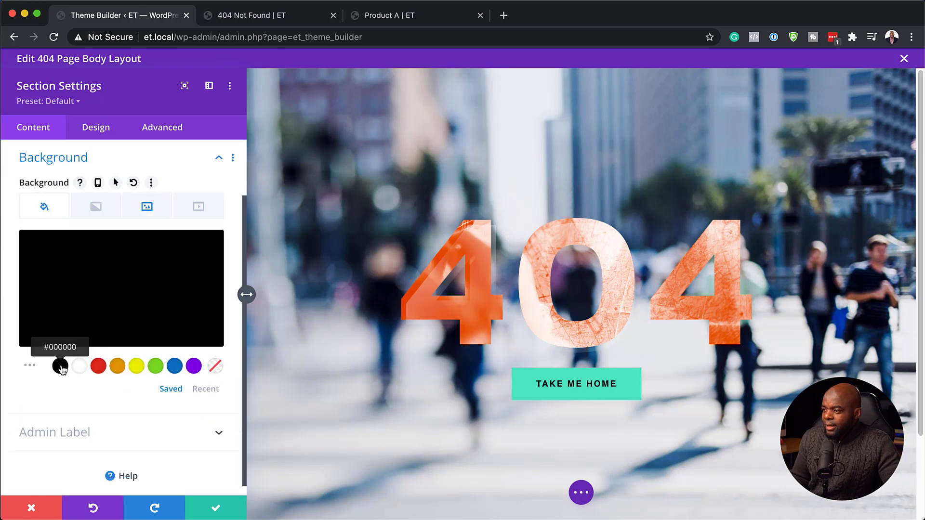
Step: Try the Screen blend on the section's background image, and set the image blend to Overlay
left_click(151, 210)
scroll(166, 414, "down", 3)
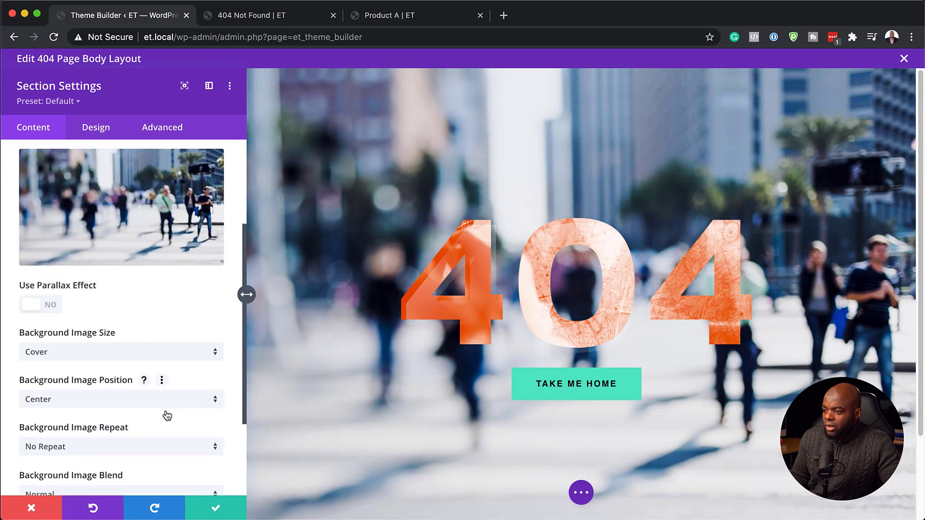
scroll(167, 415, "down", 3)
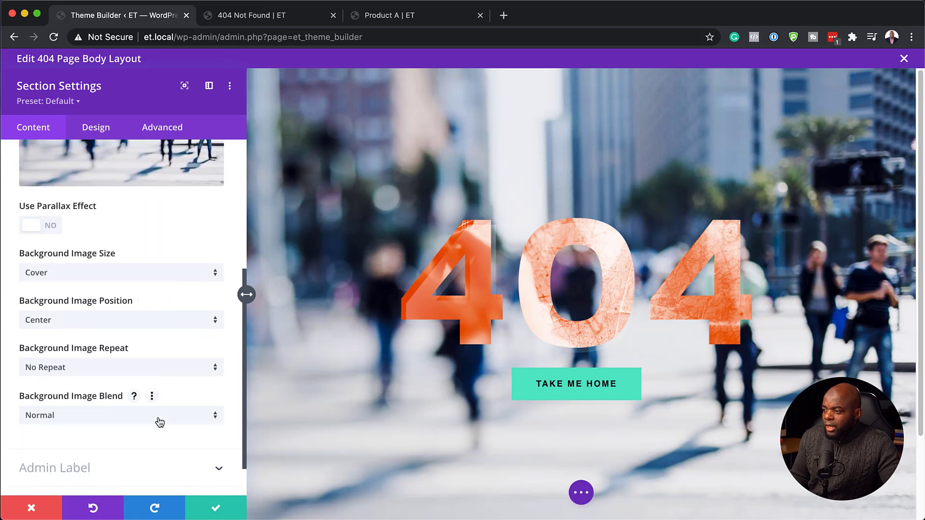
left_click(159, 417)
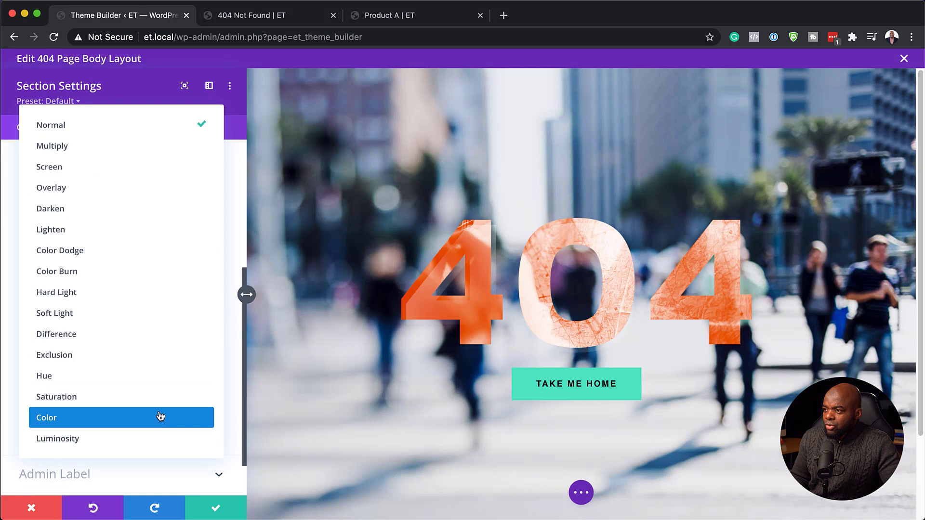
left_click(157, 172)
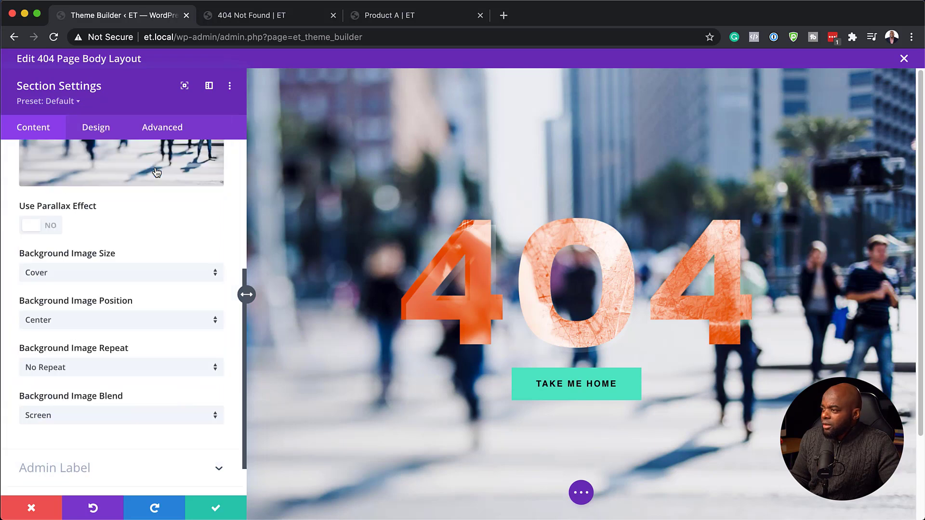
left_click(130, 417)
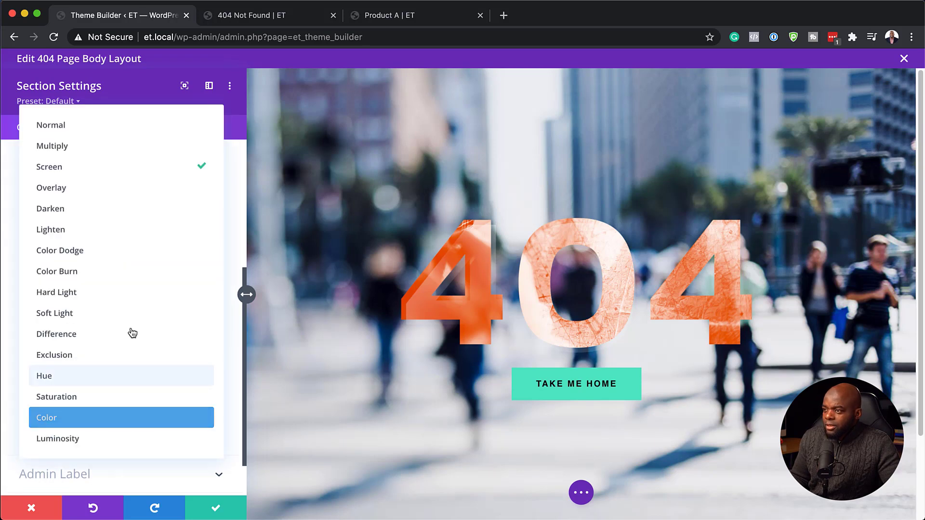
left_click(129, 192)
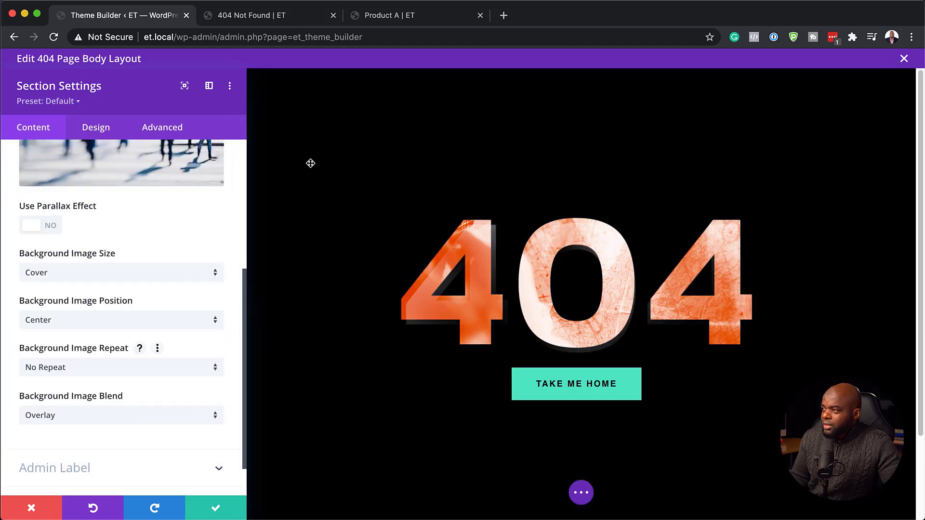
Step: Lower the opacity of the section's black background color to 0.71
scroll(124, 272, "up", 5)
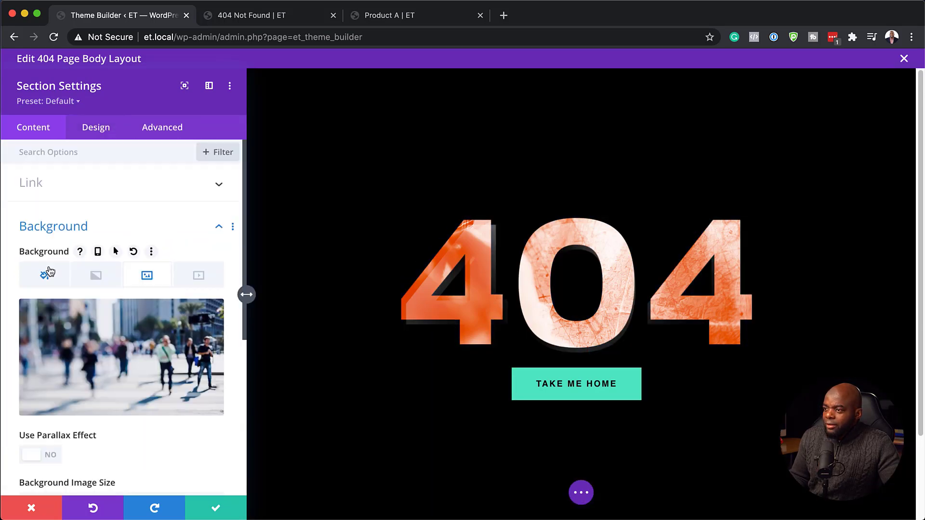
left_click(44, 277)
left_click(118, 347)
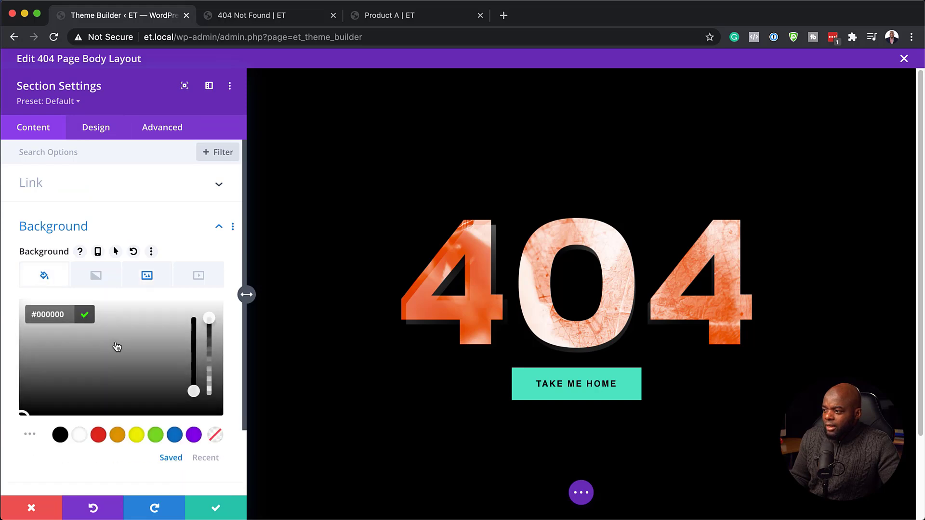
left_click_drag(209, 322, 211, 351)
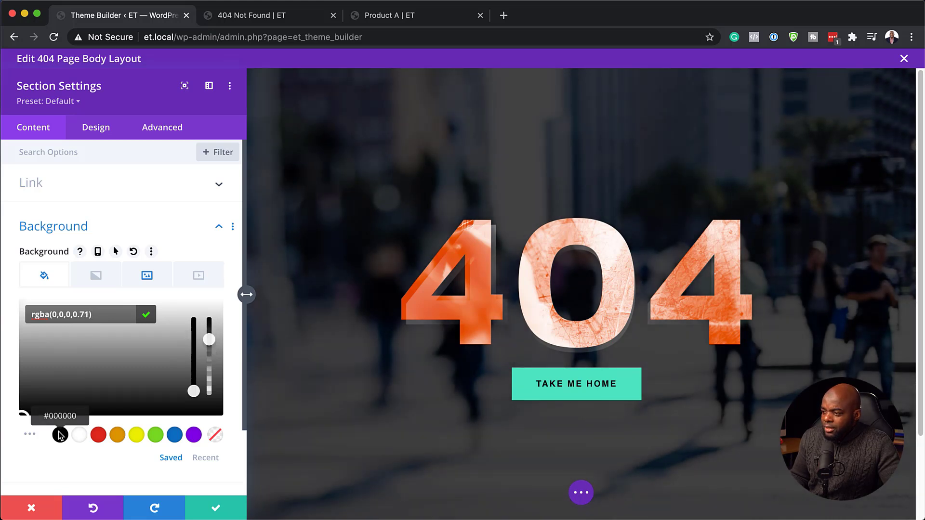
Step: Change the section's background color to the blue #0c71c3, darken it to #001923 and save the section settings
left_click(174, 436)
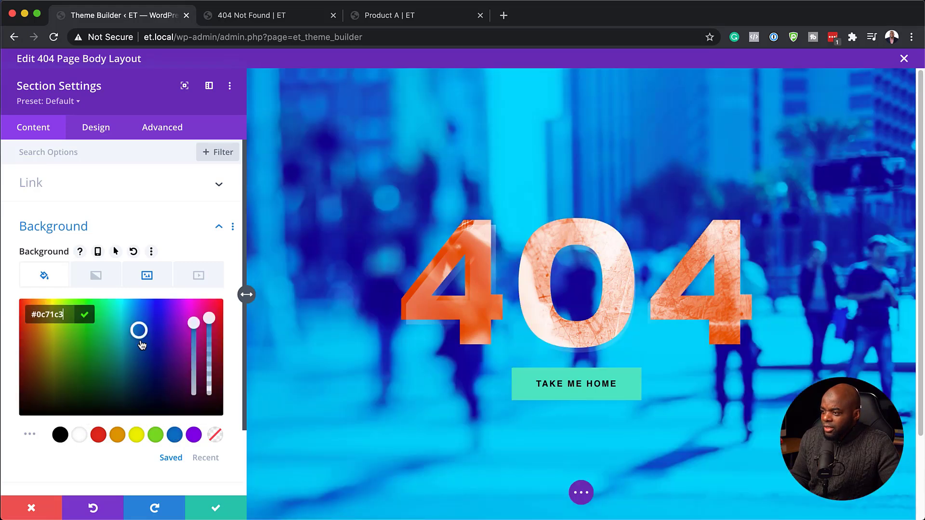
left_click_drag(139, 355, 133, 403)
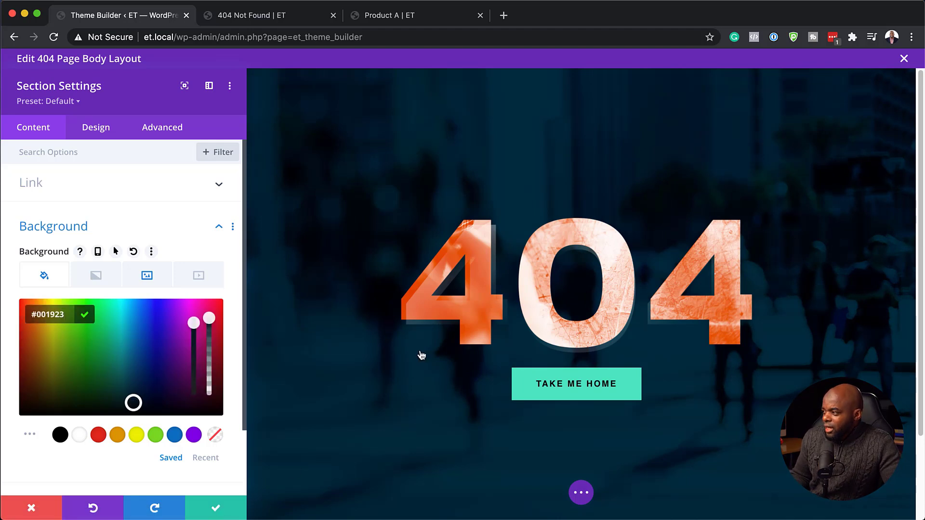
left_click(219, 510)
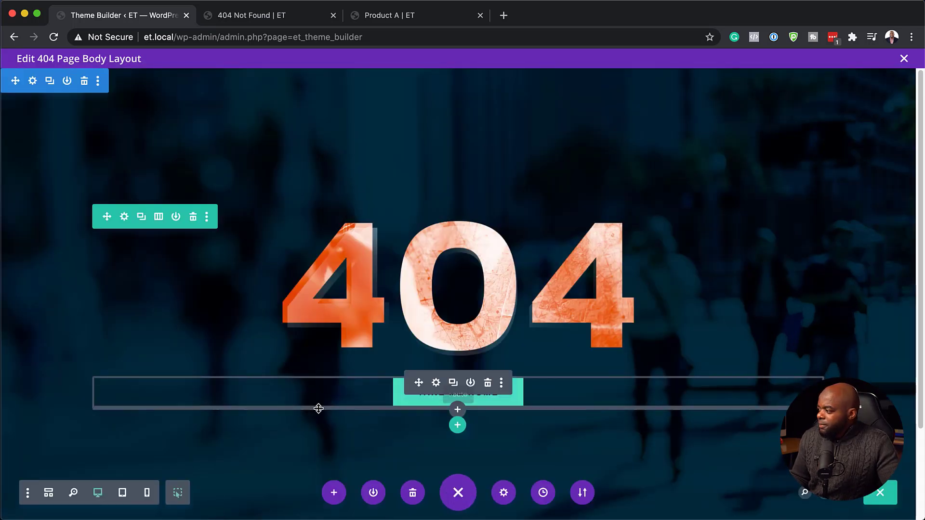
Step: Exit the 404 body layout with its changes saved, and save all changes in the Theme Builder
left_click(245, 16)
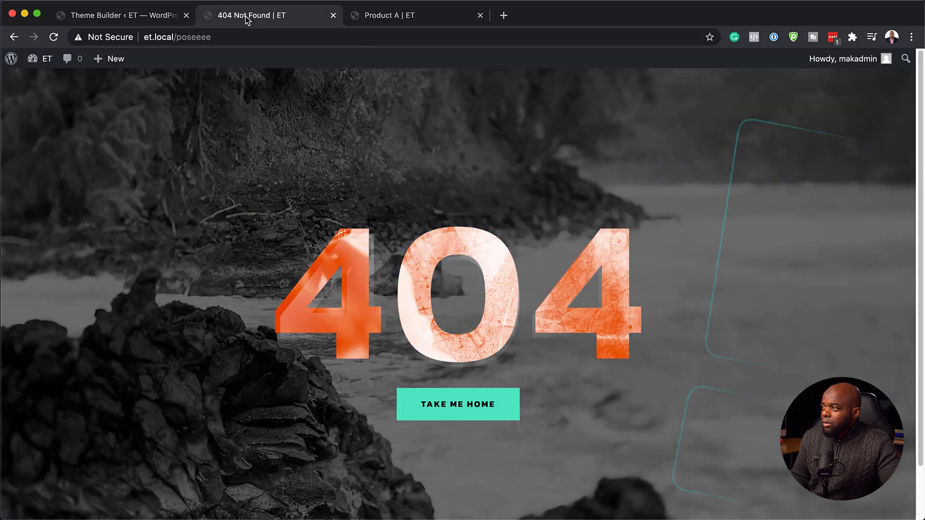
left_click(157, 15)
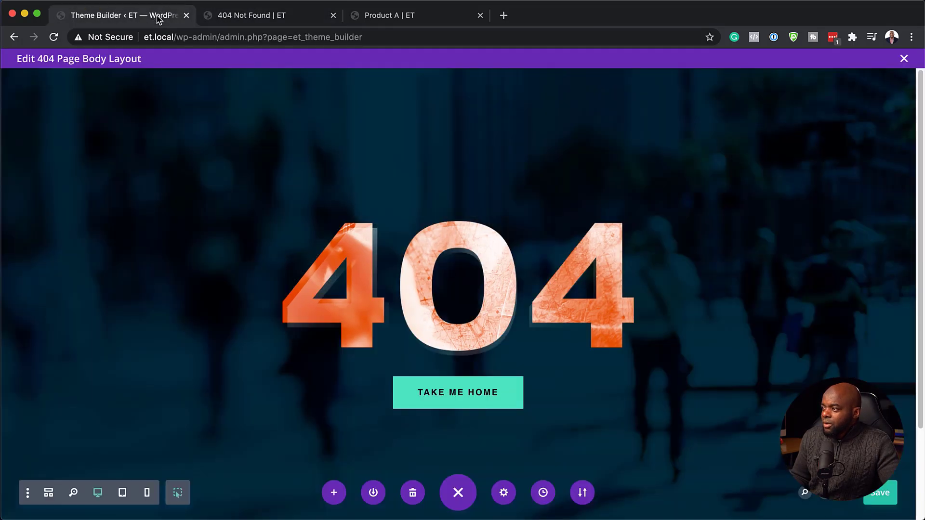
left_click(905, 60)
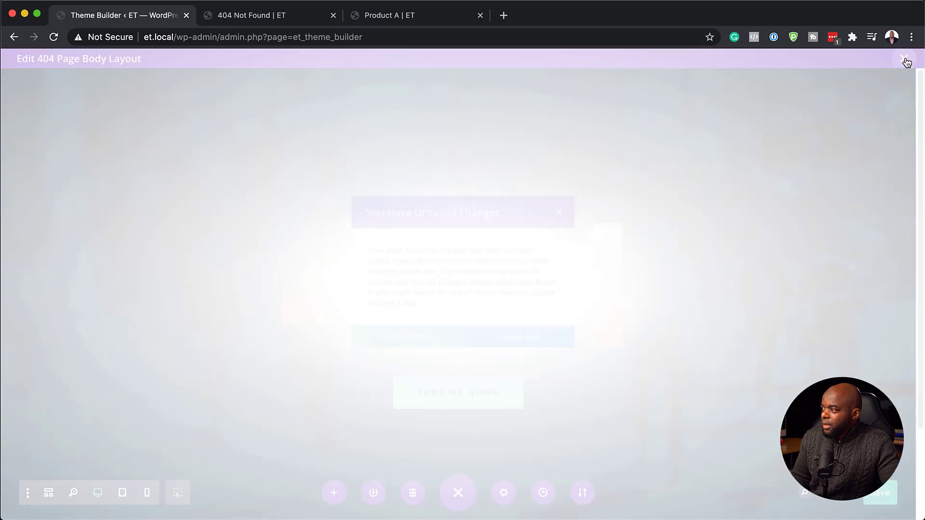
left_click(523, 351)
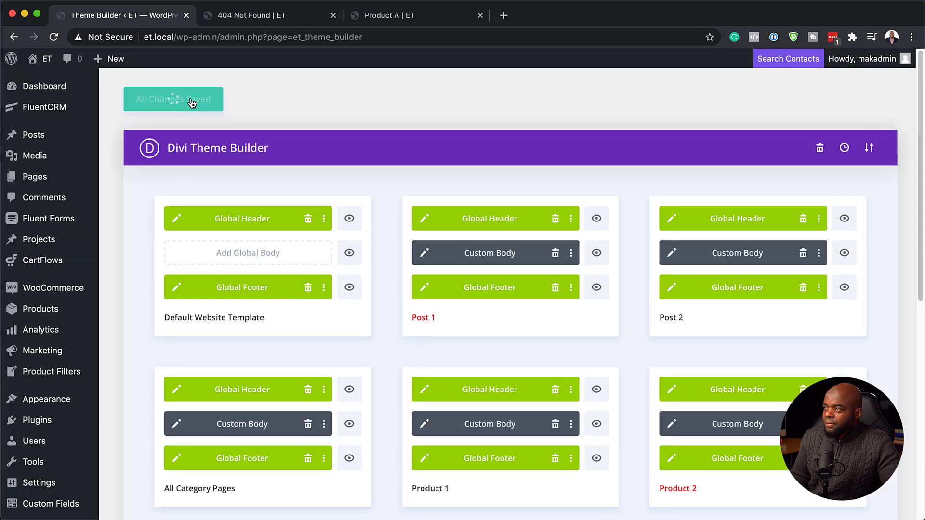
Step: Reload the live 404 page at et.local/poseeee to check the updated background
left_click(256, 14)
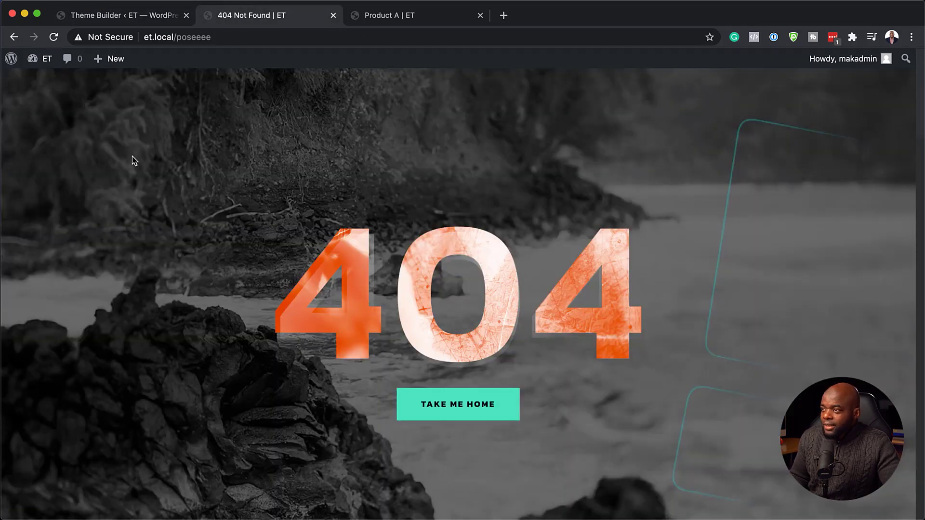
left_click(53, 37)
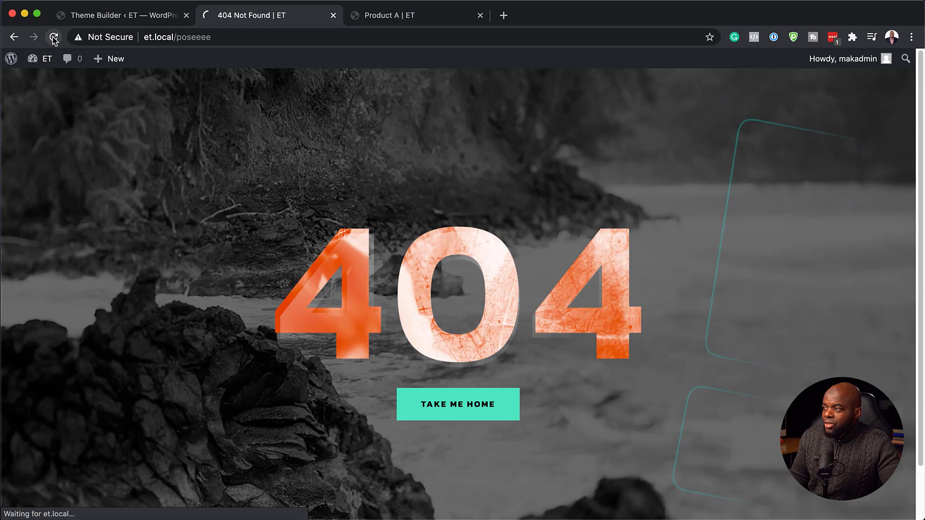